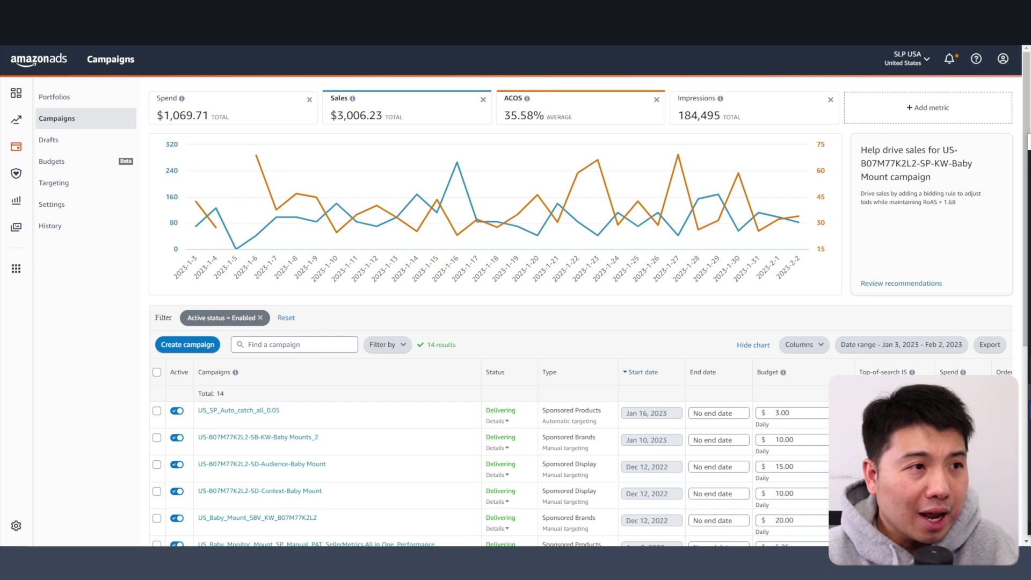
Step: Open the Bulk operations page for sponsored ads and look over its spreadsheet options and upload history
click(17, 146)
click(118, 151)
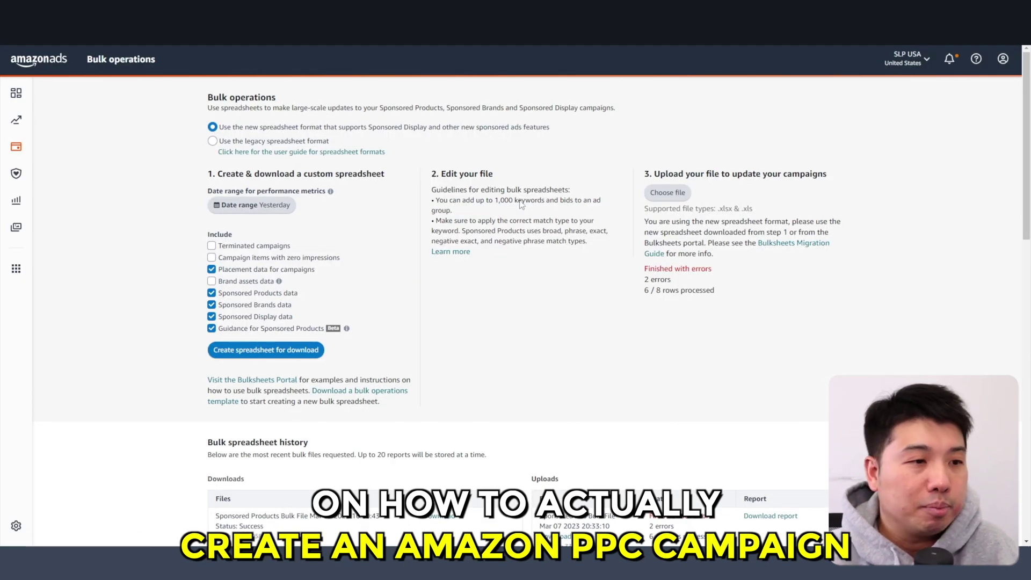
scroll(133, 291, down, 3)
scroll(173, 326, up, 2)
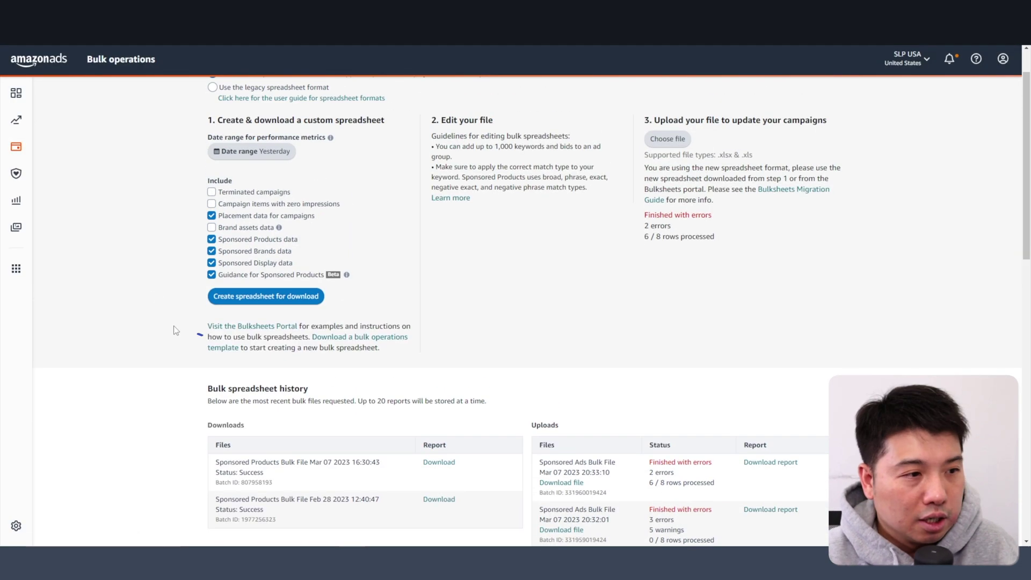
Step: Open the Bulksheets Portal from the Bulk operations page in a separate tab
right_click(257, 327)
click(280, 336)
key(ctrl+Tab)
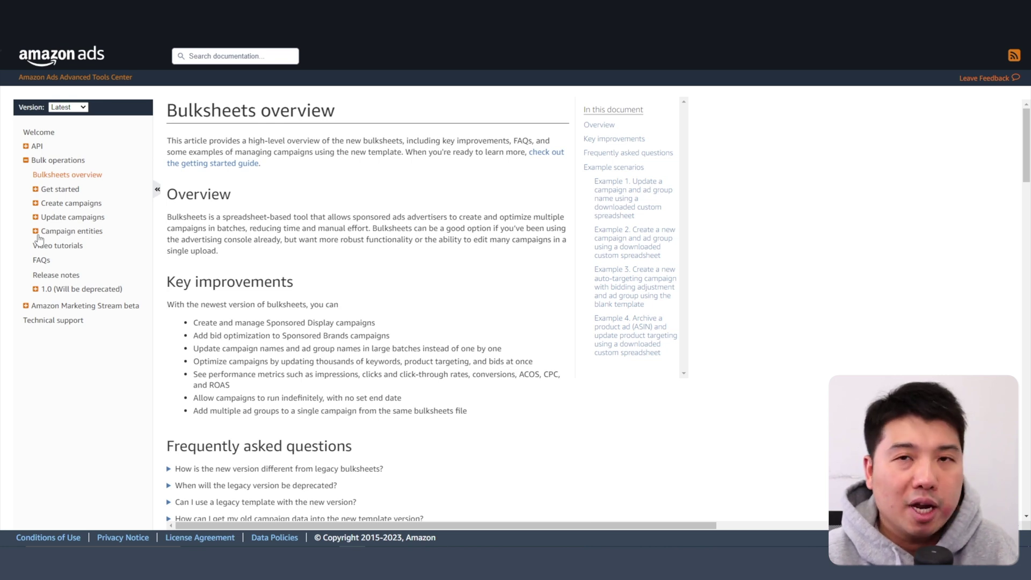
Step: Open the documentation article on creating Sponsored Products campaigns in bulksheets
click(37, 235)
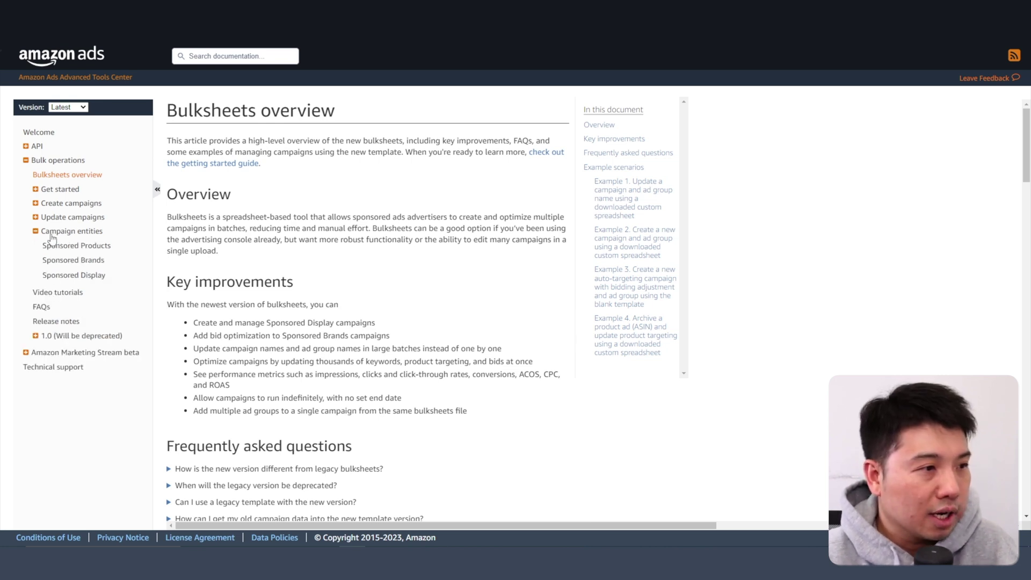
click(44, 204)
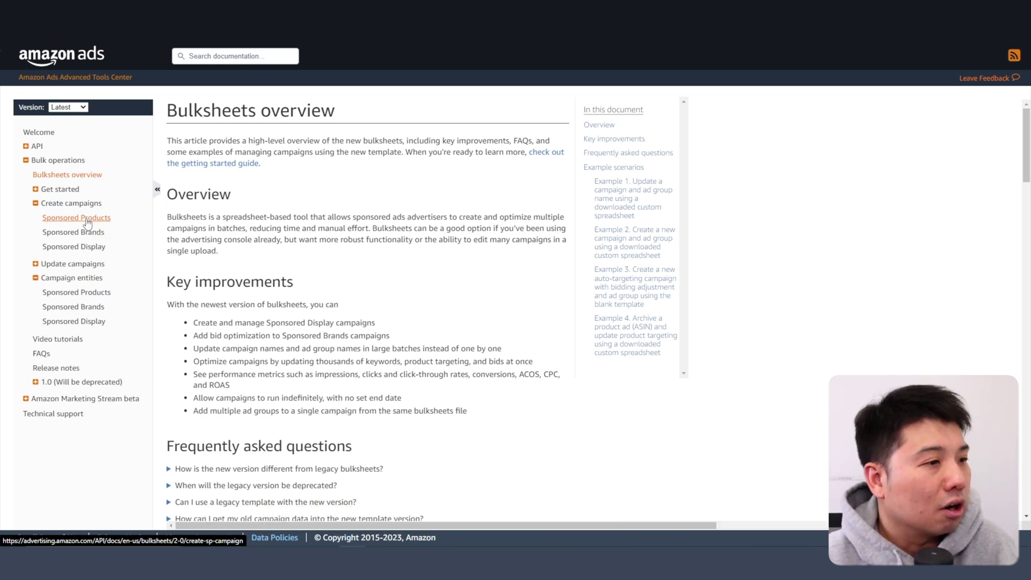
click(86, 219)
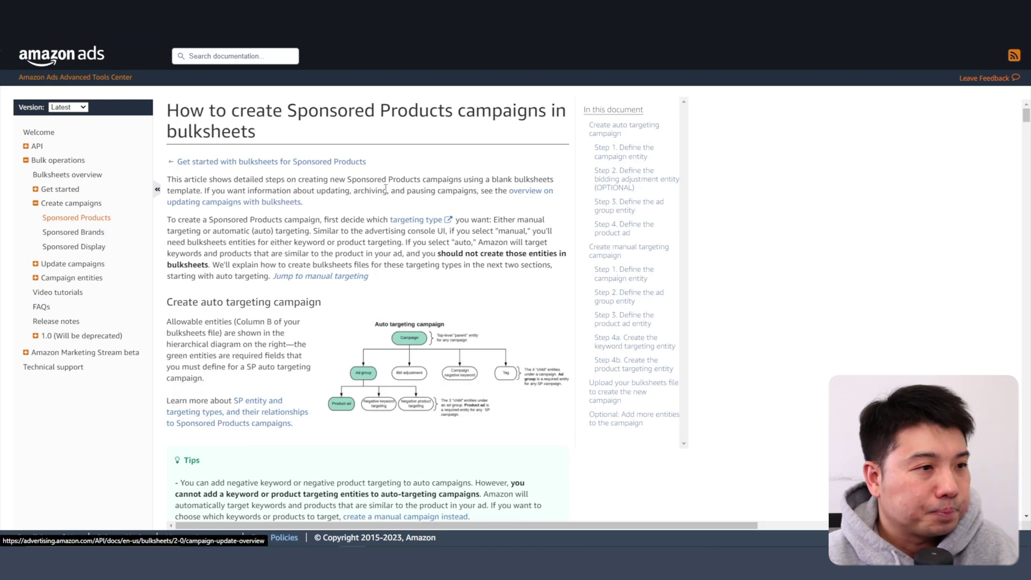
Step: Find the example bulksheet for a manual keyword campaign in the article and examine its full set of columns
scroll(385, 189, down, 15)
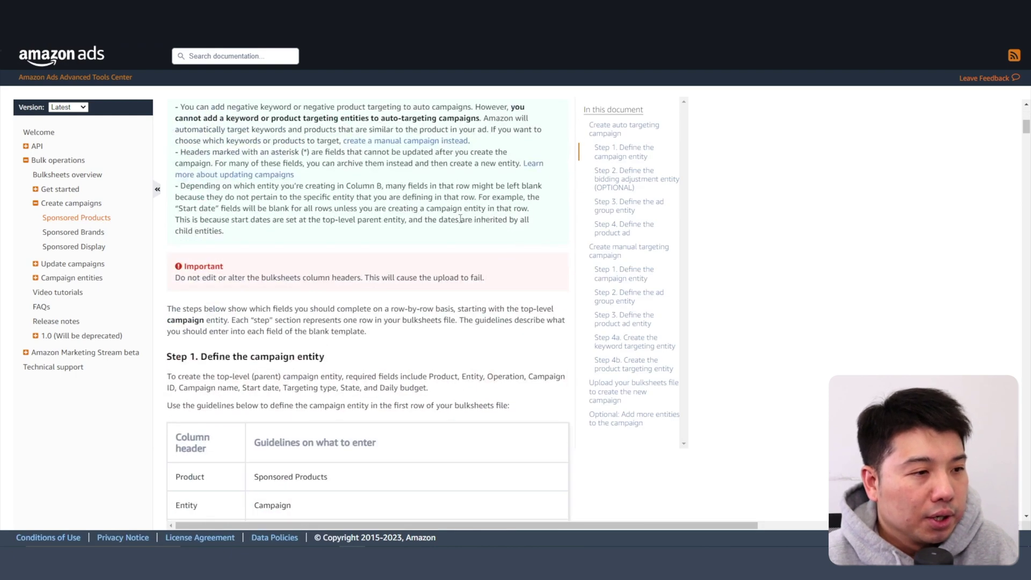
scroll(573, 252, down, 10)
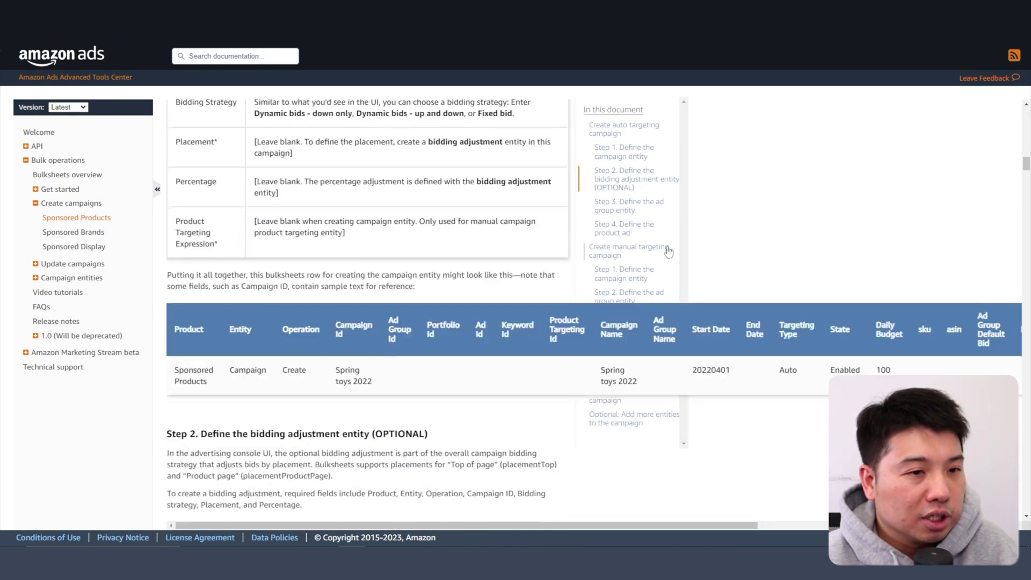
drag(1027, 164, 1025, 451)
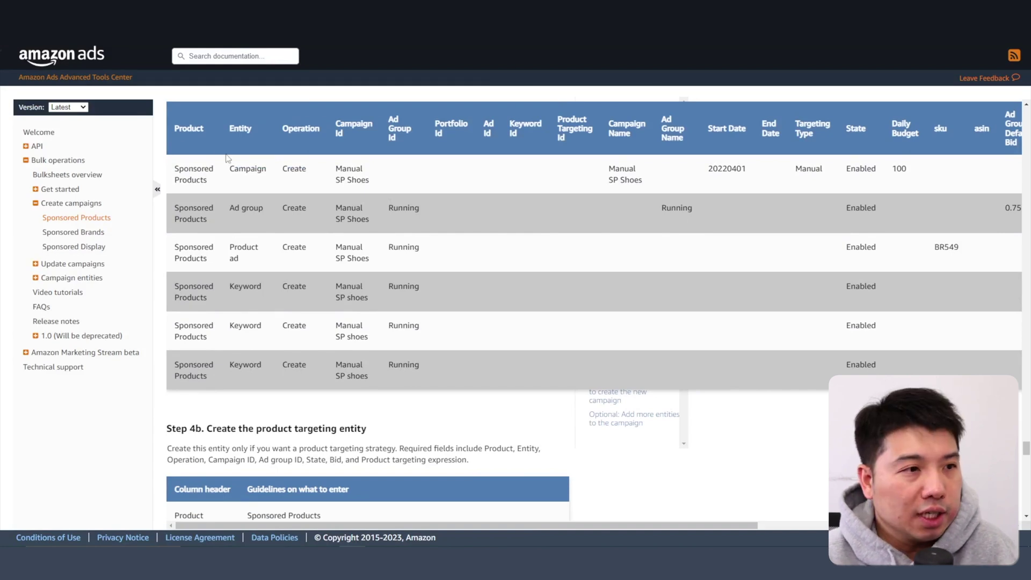
drag(172, 129, 347, 136)
scroll(616, 336, right, 5)
drag(967, 526, 1029, 533)
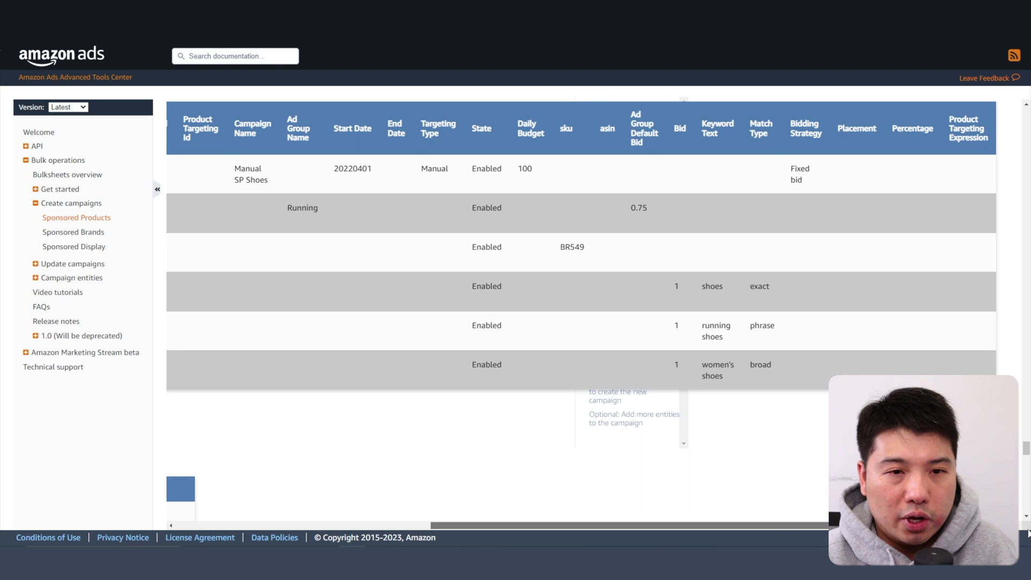
scroll(514, 458, left, 6)
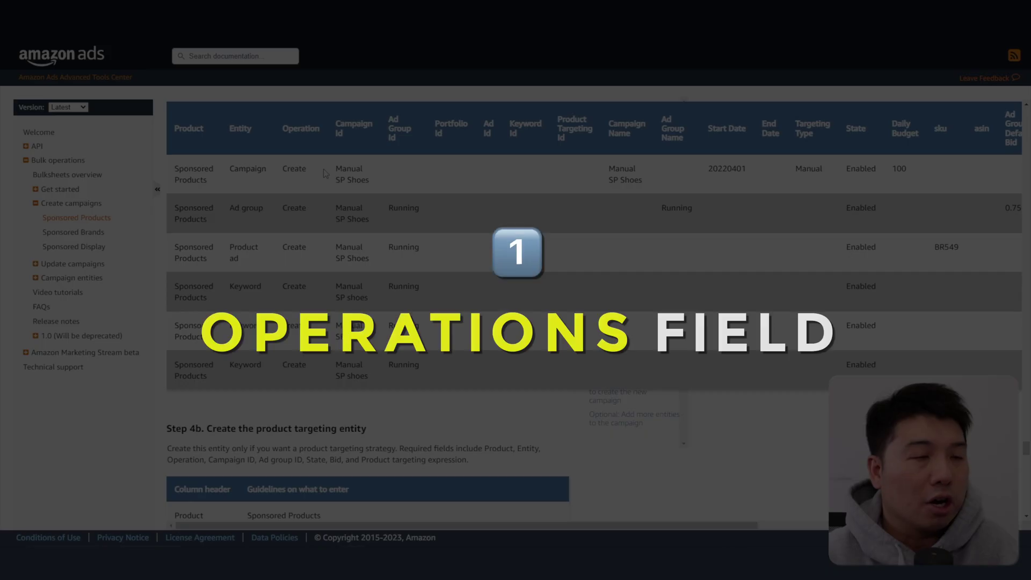
Step: Examine the Operation and Entity values of the campaign, ad group, product ad and keyword rows in the example table
drag(317, 171, 280, 172)
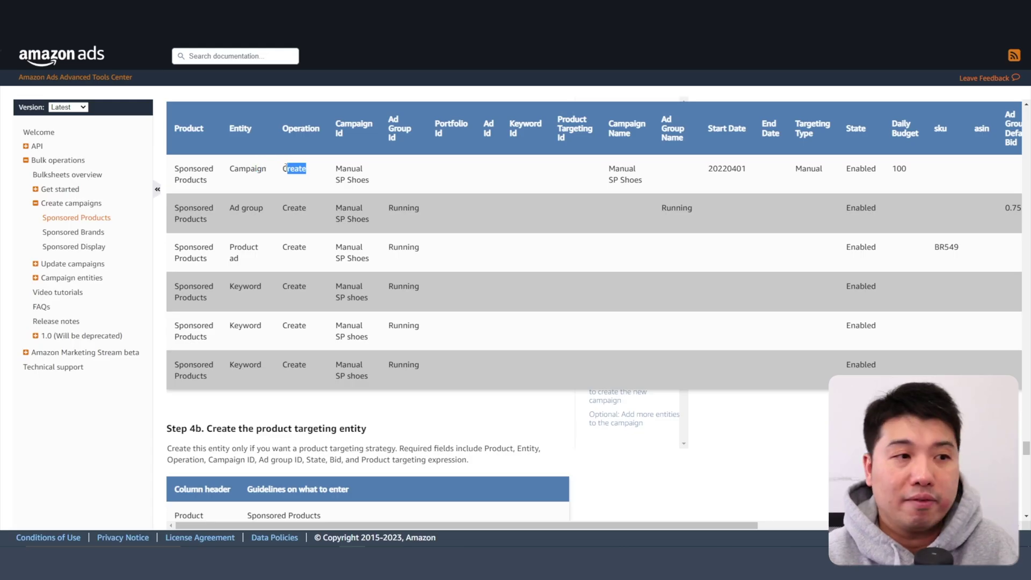
click(231, 169)
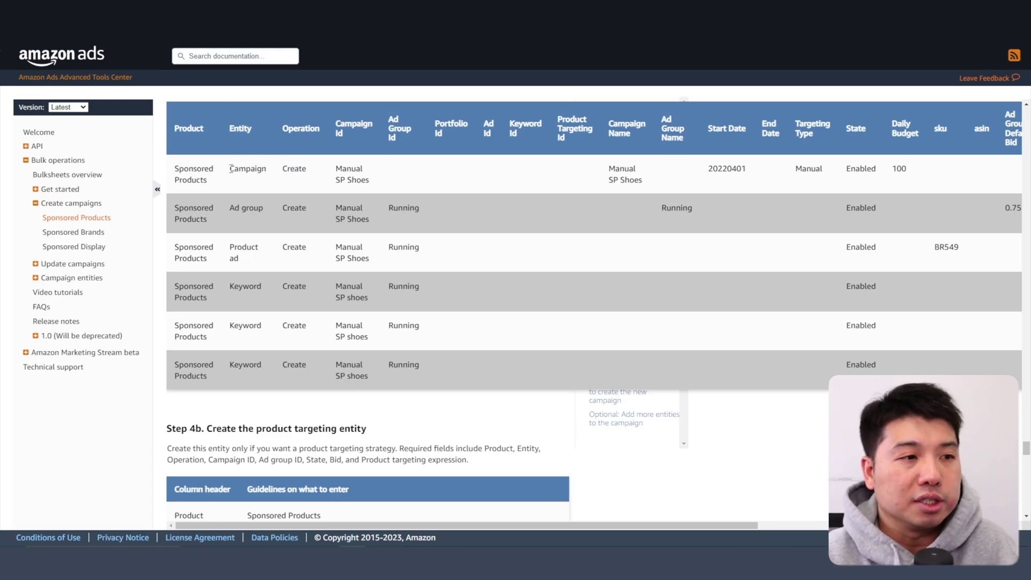
drag(230, 169, 268, 172)
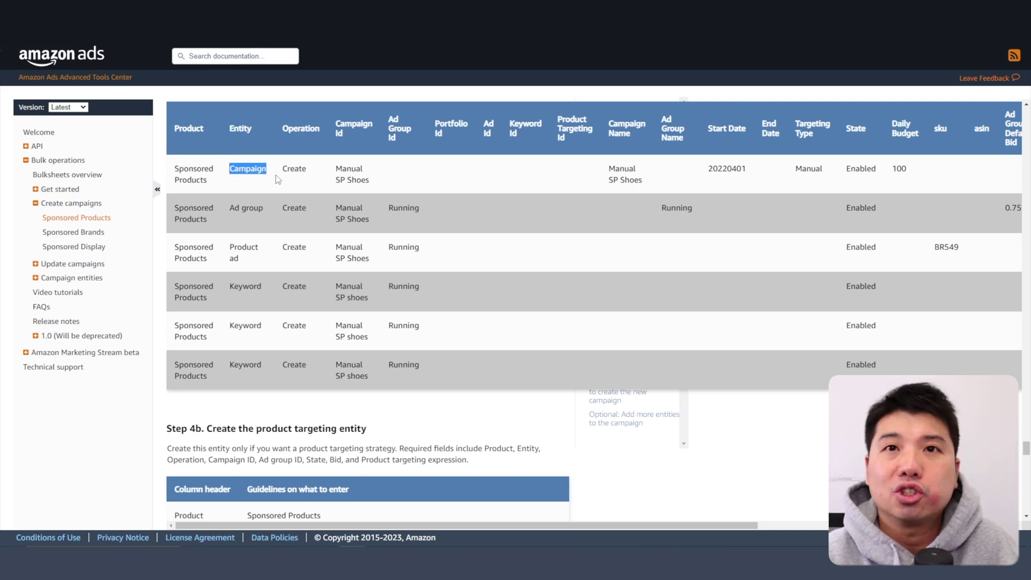
double_click(191, 219)
click(279, 217)
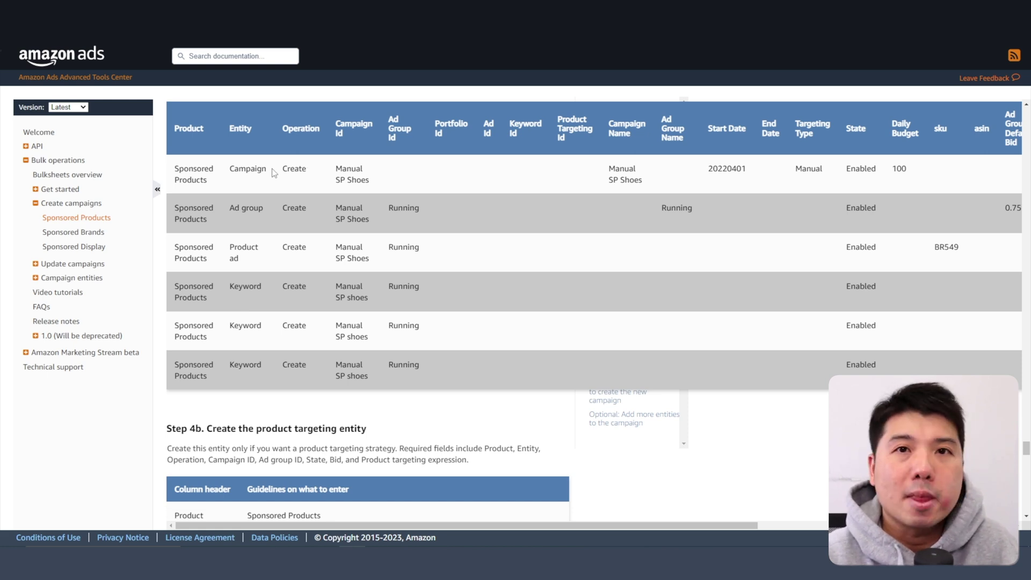
drag(274, 172, 226, 170)
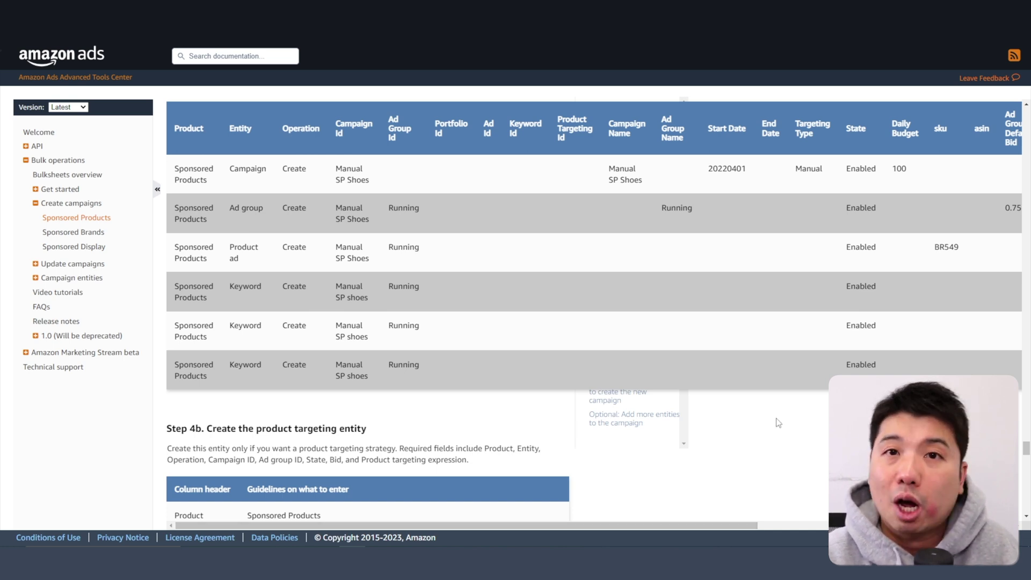
triple_click(269, 210)
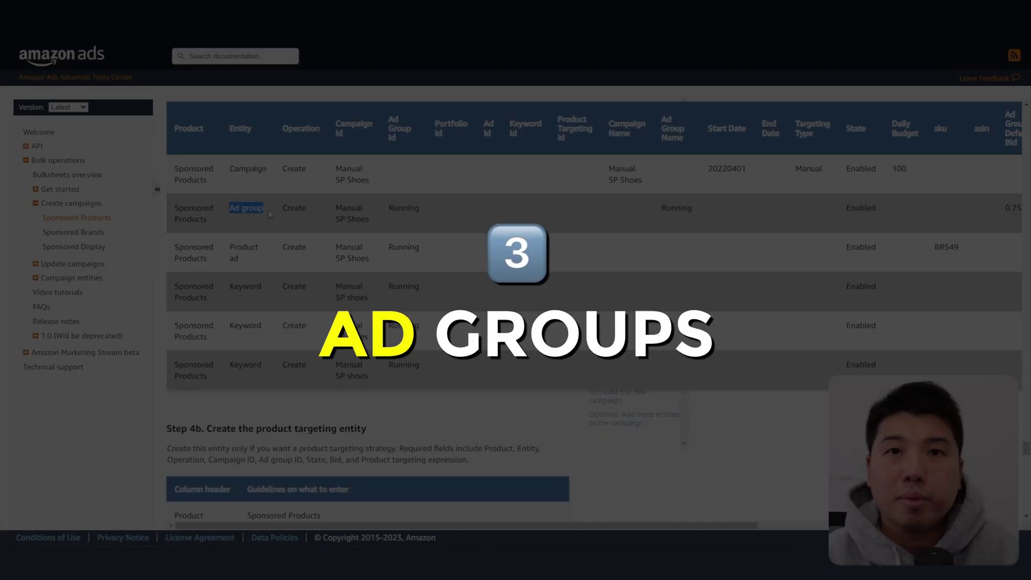
triple_click(243, 257)
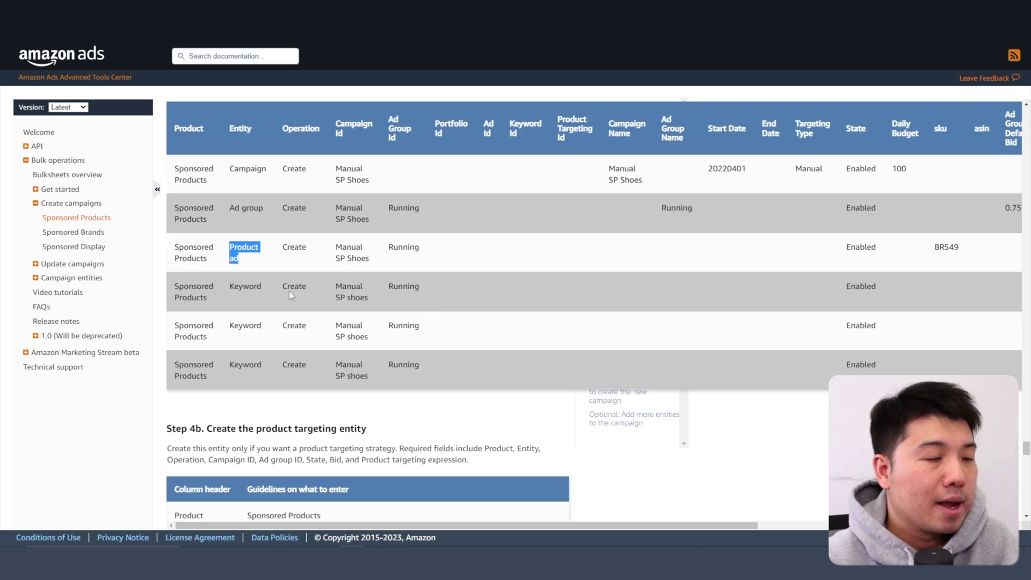
triple_click(245, 287)
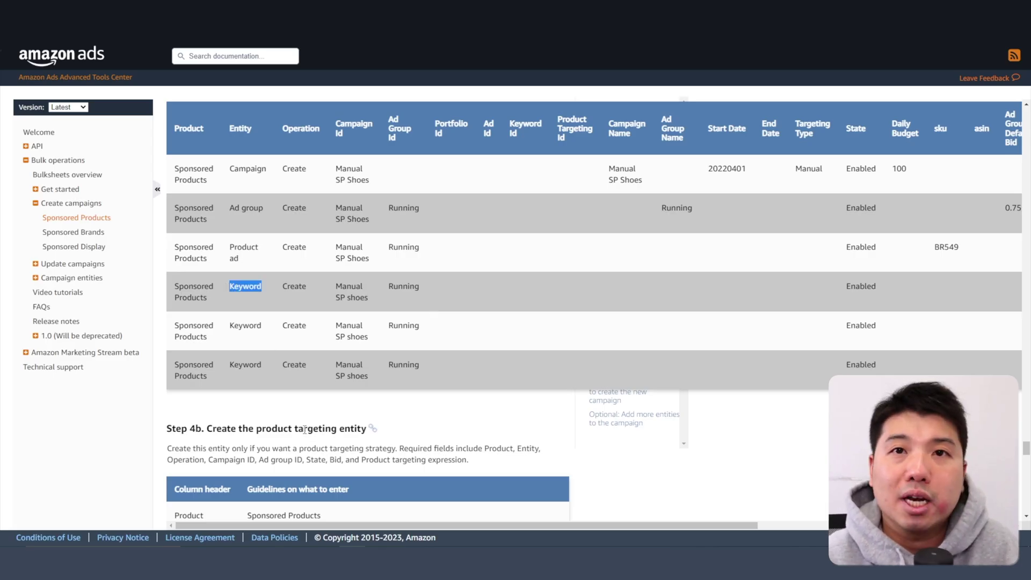
drag(264, 287, 226, 285)
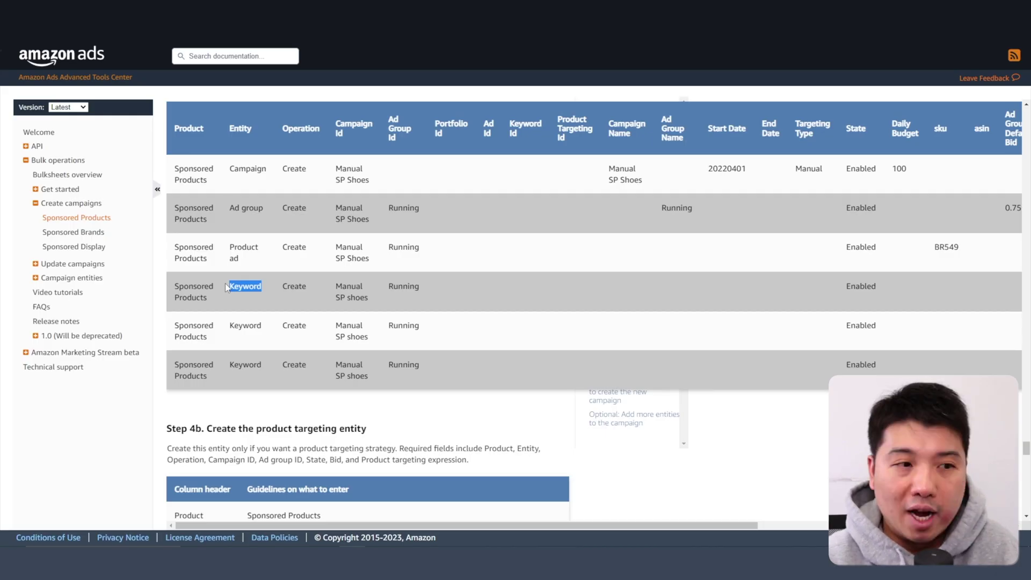
click(266, 285)
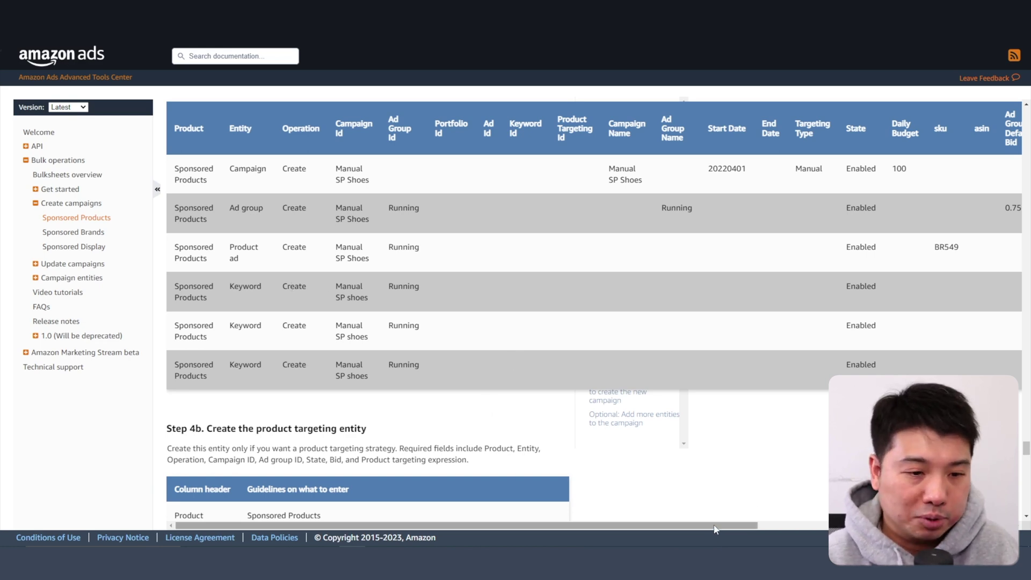
Step: Examine the bid, keyword text and match type of the first keyword row in the example table
scroll(696, 214, right, 7)
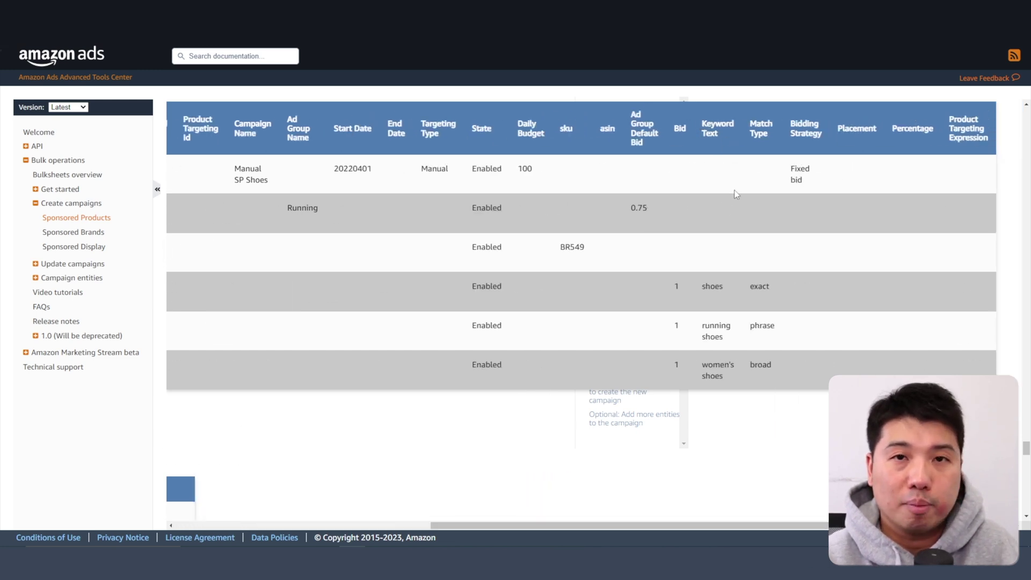
drag(705, 286, 758, 294)
double_click(679, 286)
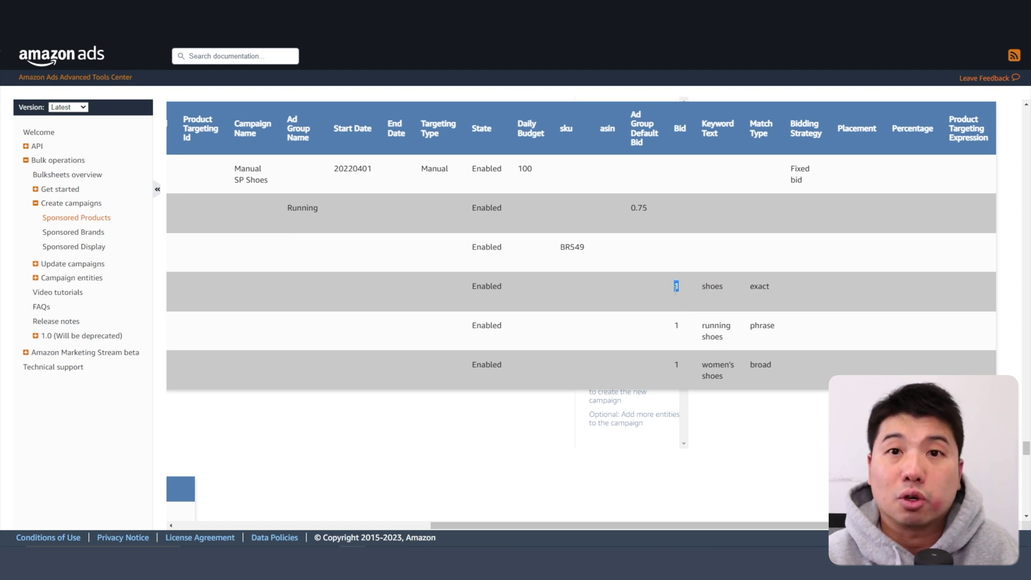
click(702, 267)
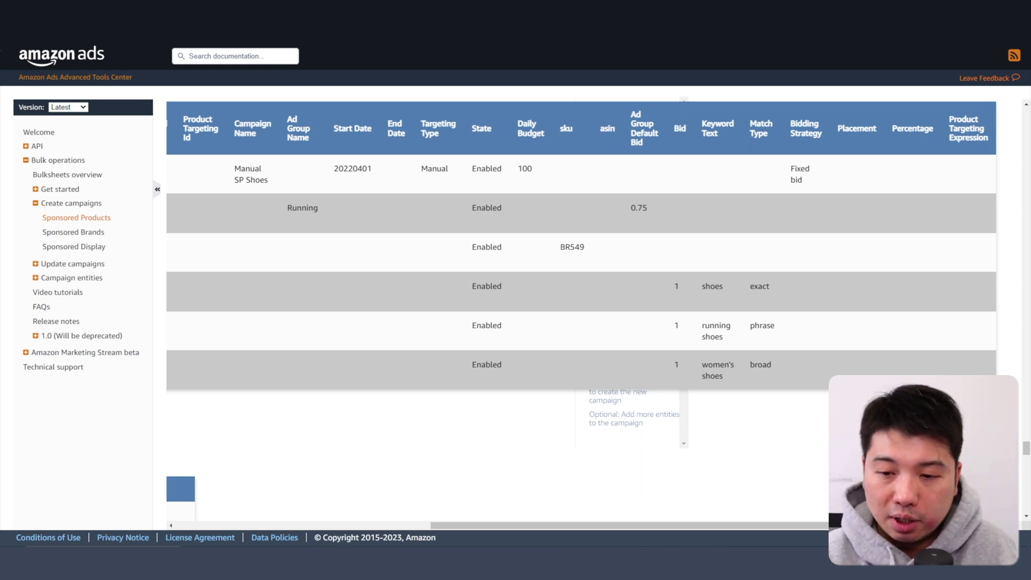
Step: Return to the Amazon Ads console and open the Campaigns page in a separate tab
key(alt+Tab)
key(alt+Tab)
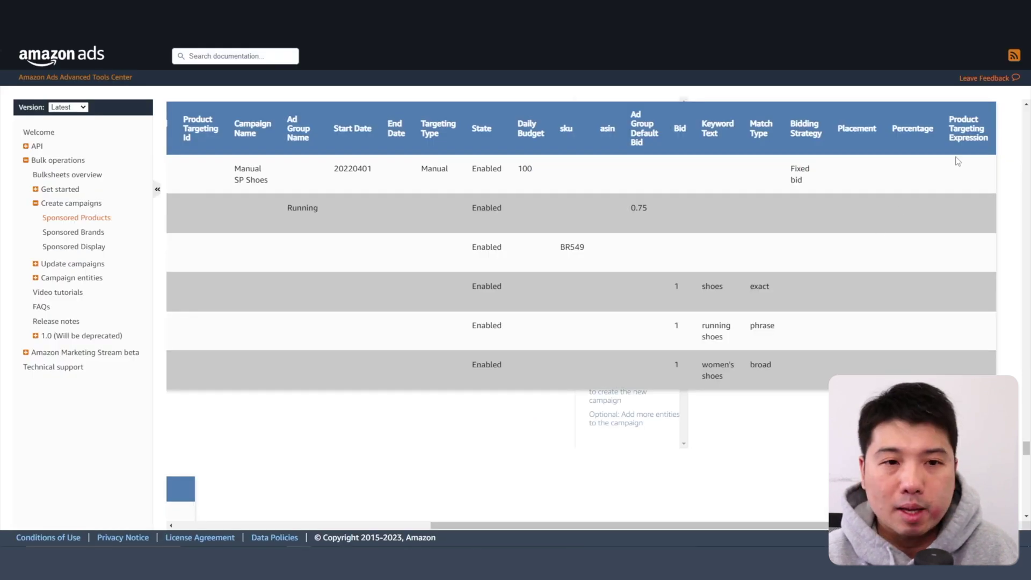
key(ctrl+Tab)
mouse_move(17, 146)
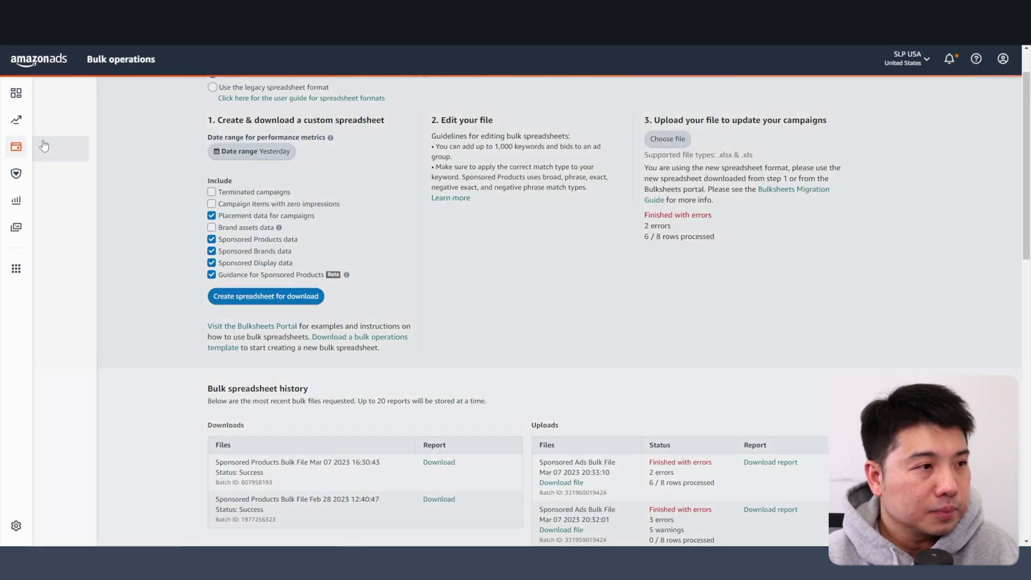
right_click(131, 125)
click(131, 131)
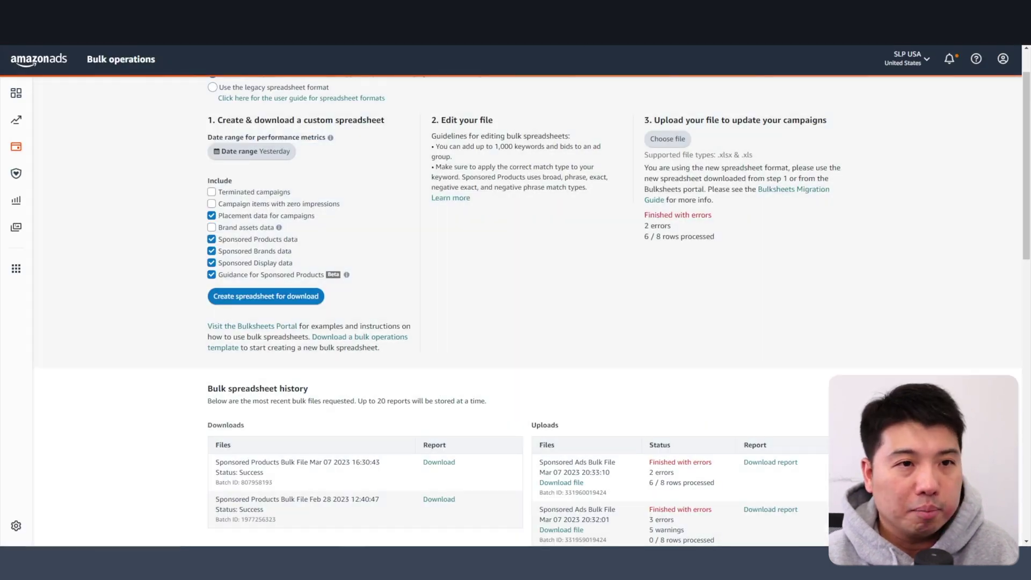
Step: Open the Baby_Monitor_Mount_Exact ad group from the campaign list and select its advertised product's SKU
key(ctrl+Tab)
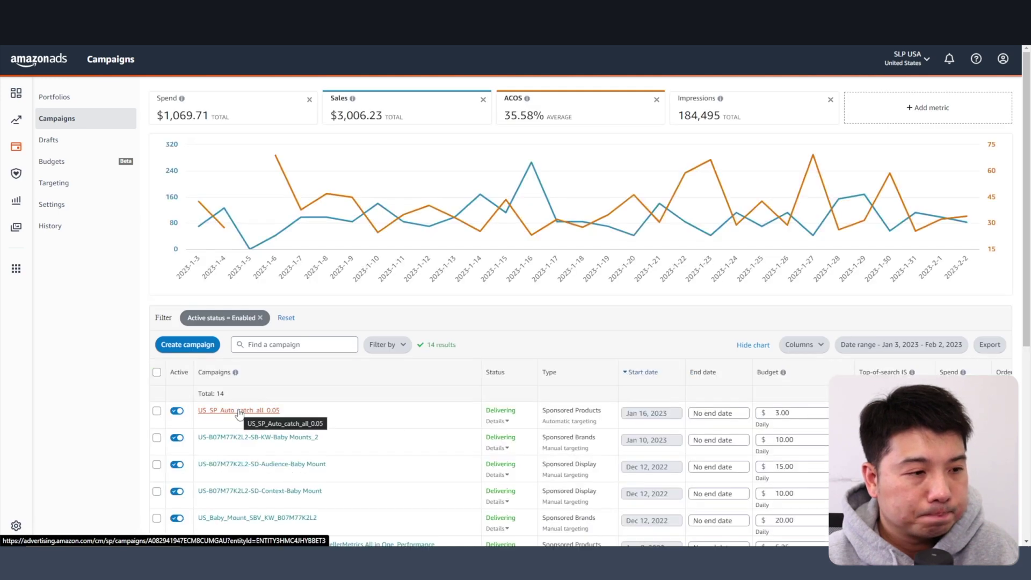
click(265, 437)
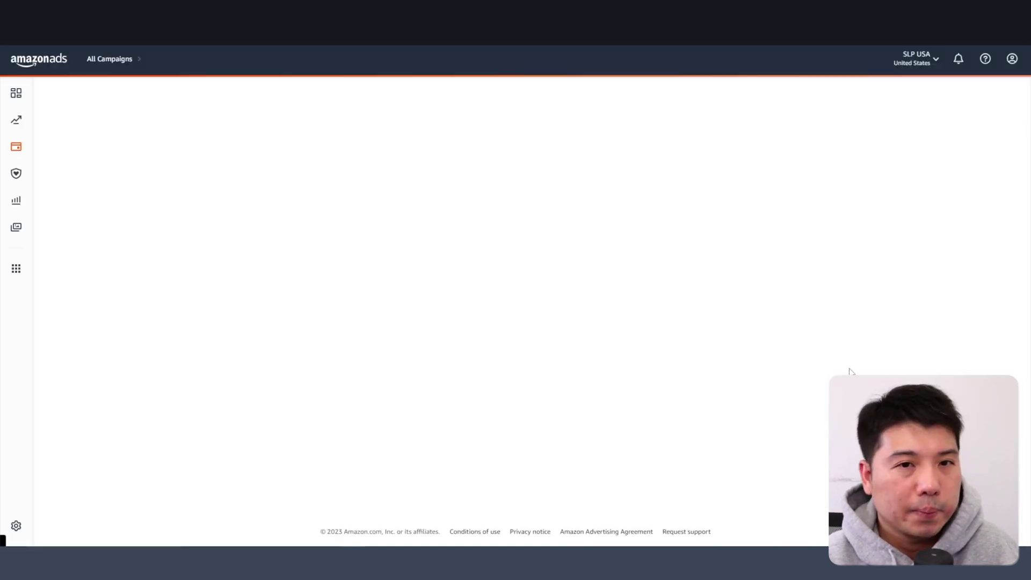
drag(789, 443, 738, 443)
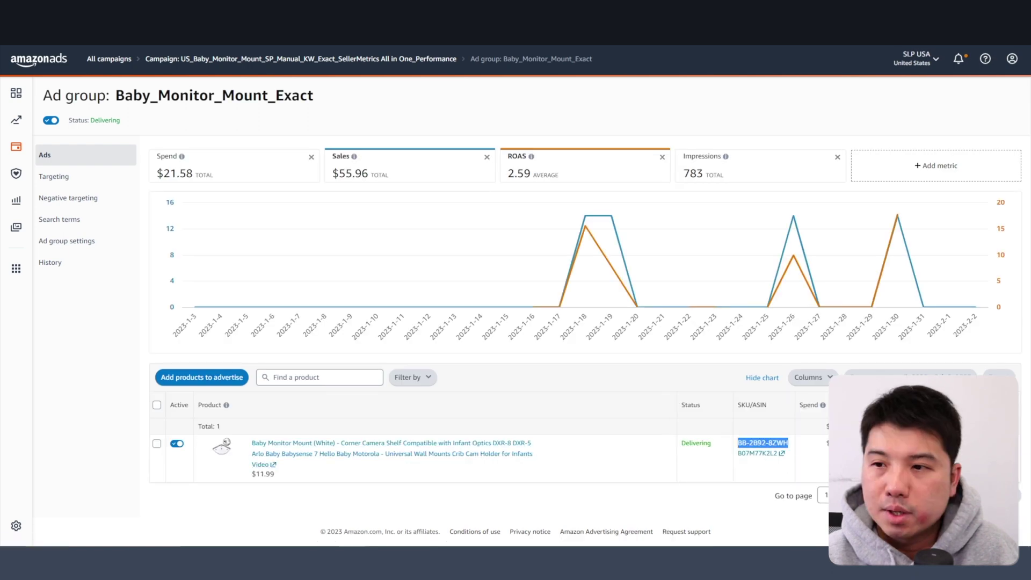
Step: Copy the example table's header row from Product through Product Targeting Expression in the documentation and open the blank Book5 workbook
key(alt+Tab)
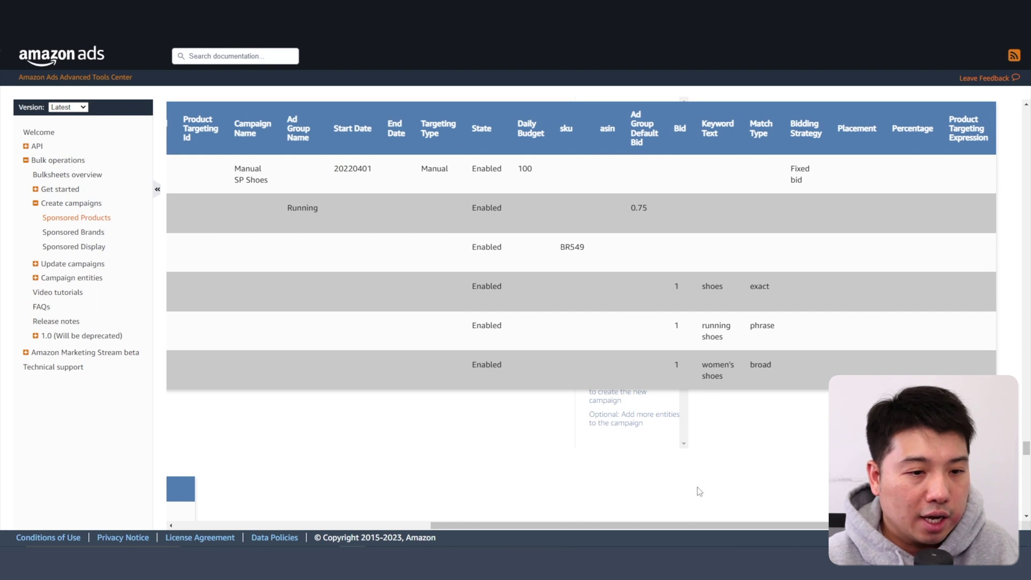
drag(611, 525, 336, 526)
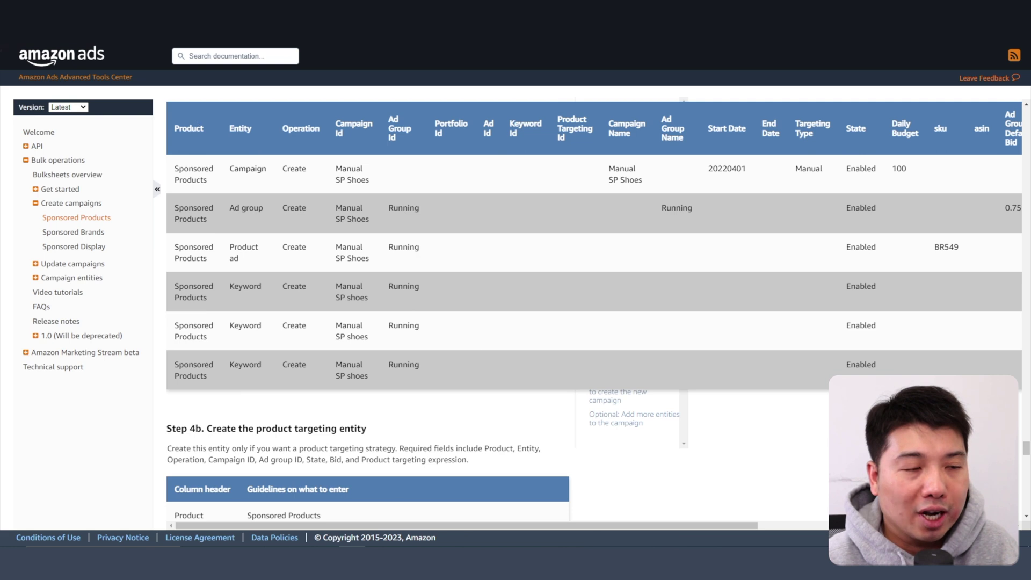
drag(602, 526, 858, 525)
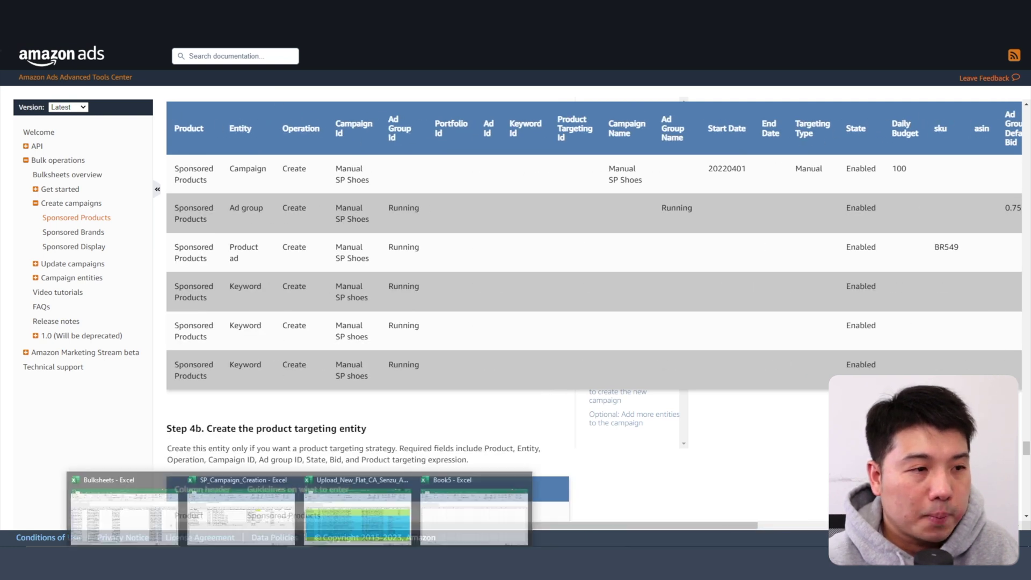
drag(226, 133, 991, 138)
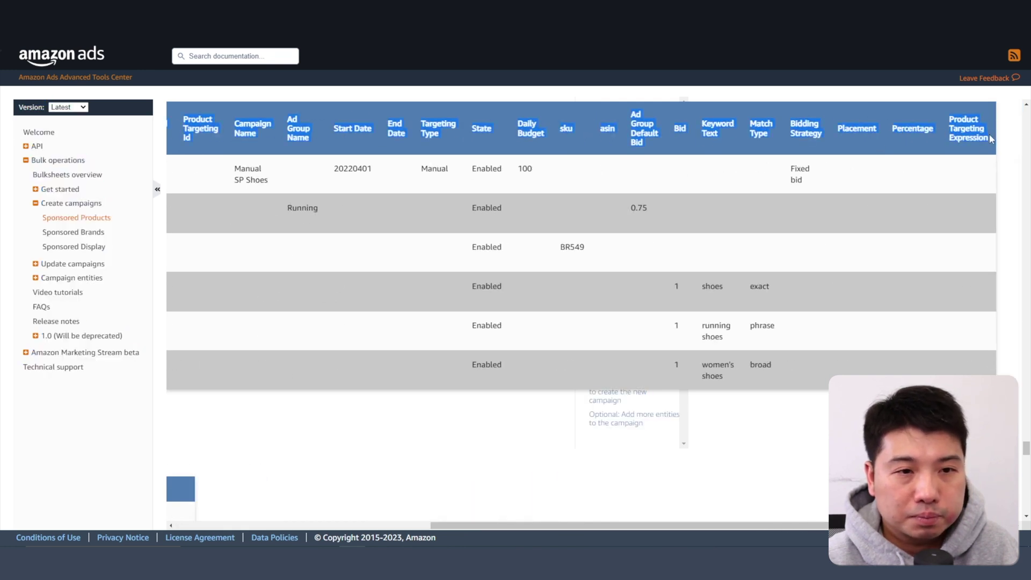
mouse_move(301, 570)
click(470, 513)
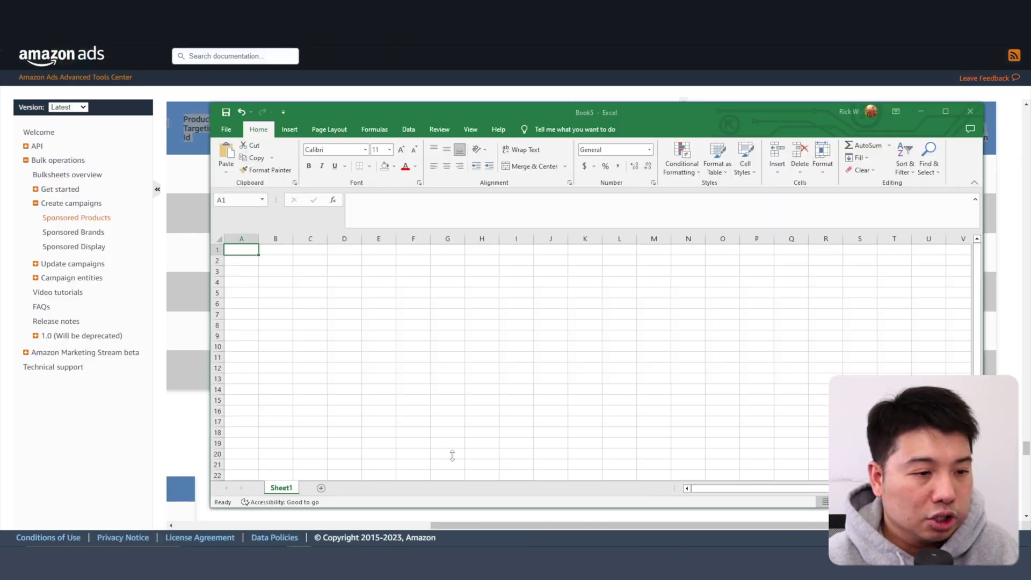
Step: Paste the copied bulksheet headers into row 1 of the blank sheet, starting at cell A1
right_click(250, 251)
click(284, 316)
click(304, 274)
drag(503, 118, 590, 118)
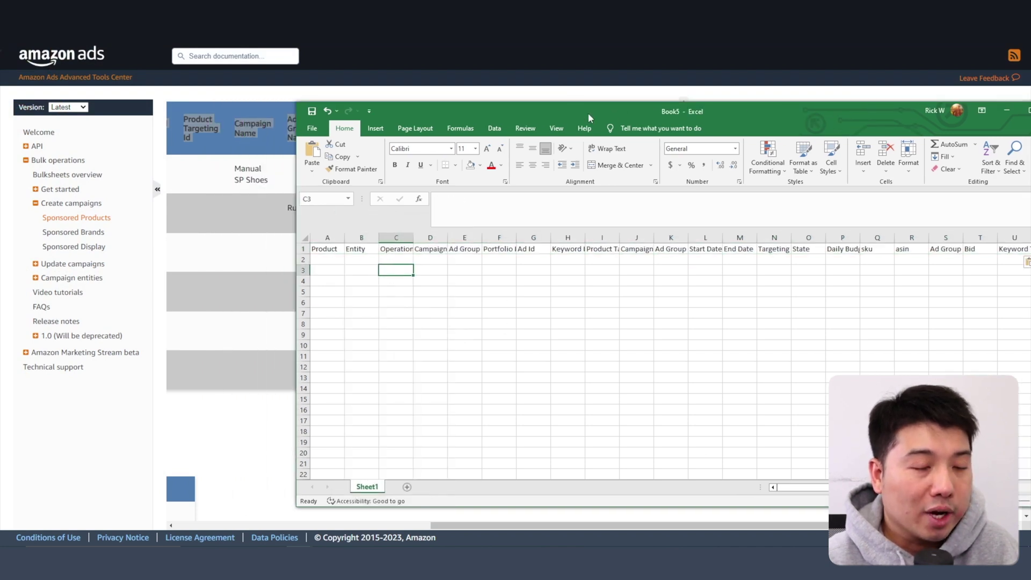
drag(462, 110, 297, 93)
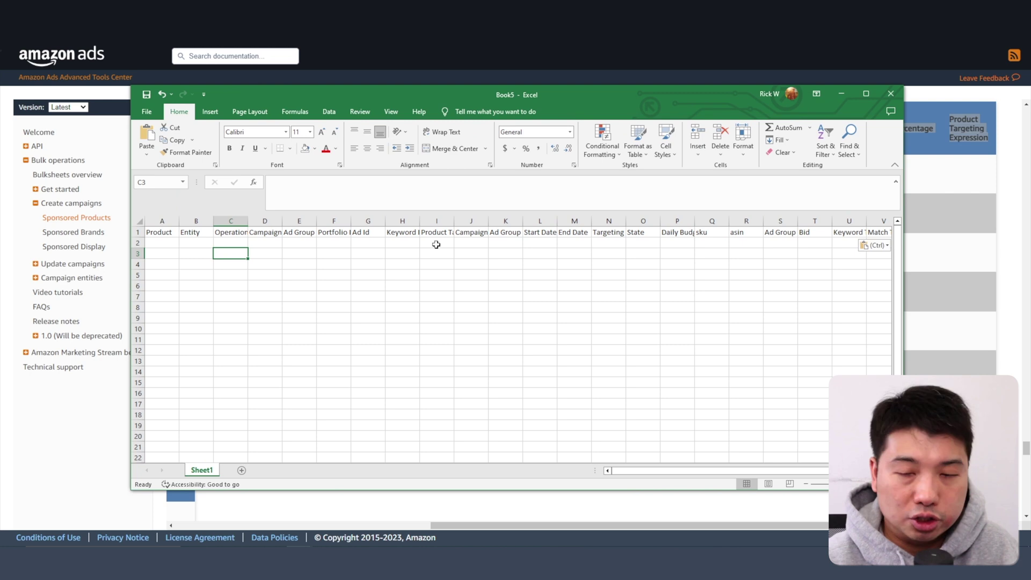
Step: Widen the Product column and paste Sponsored Products as the Product value in row 2
drag(423, 98, 495, 117)
drag(250, 241, 290, 240)
click(262, 262)
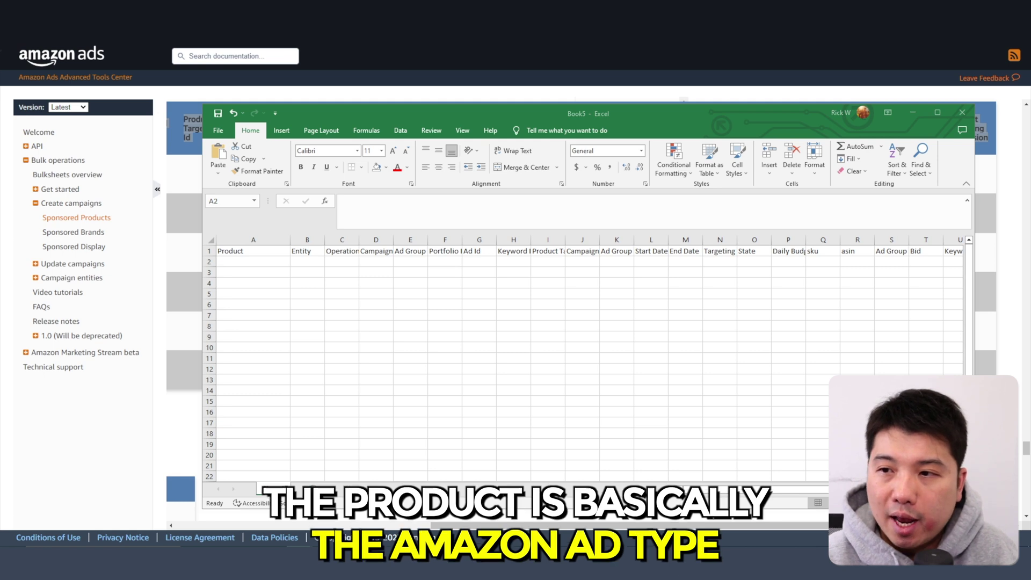
right_click(244, 264)
click(266, 329)
click(307, 260)
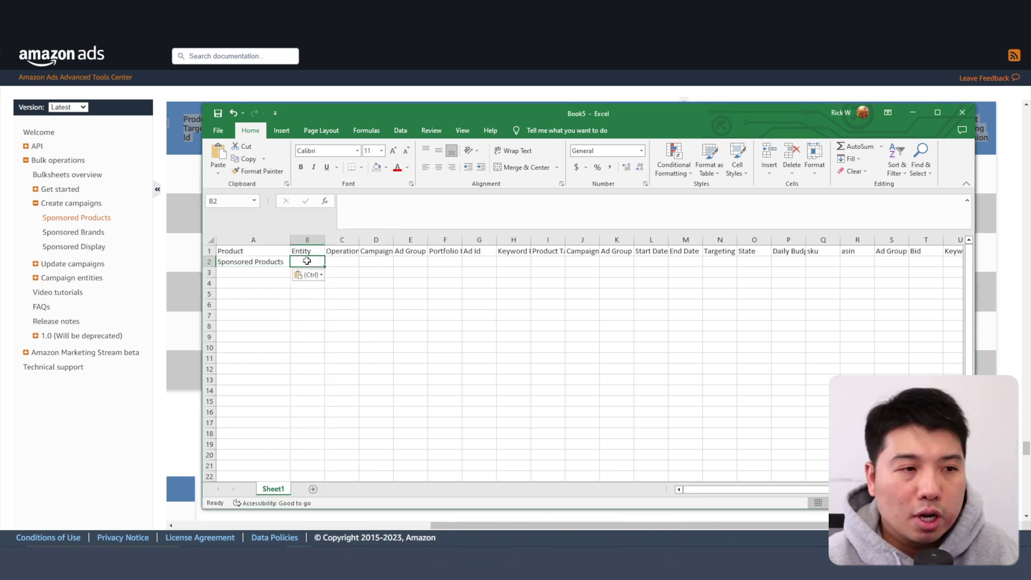
Step: Copy the Entity value Campaign from the source and paste it into the Entity cell of row 2
key(alt+Tab)
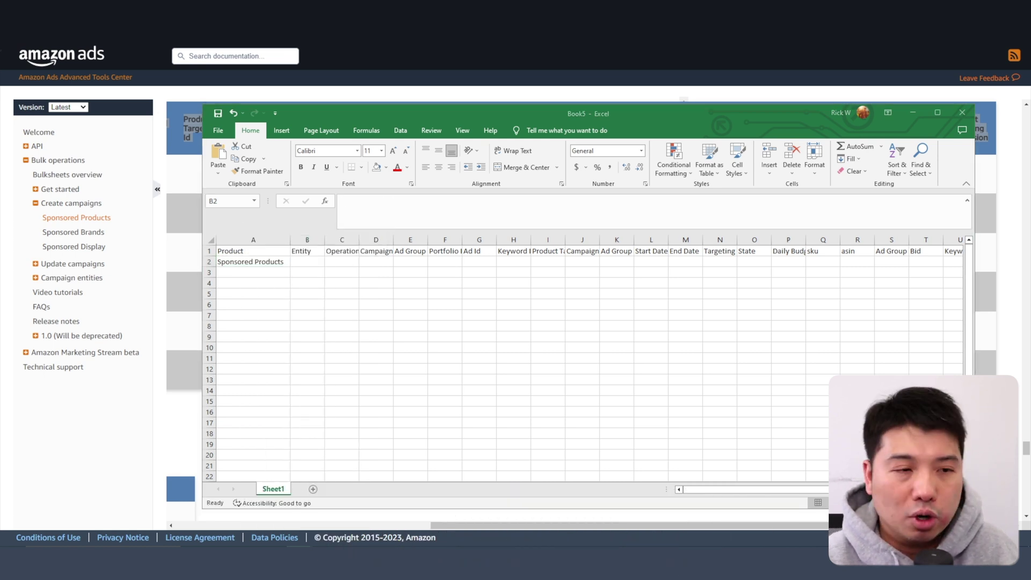
click(319, 260)
right_click(308, 261)
click(346, 324)
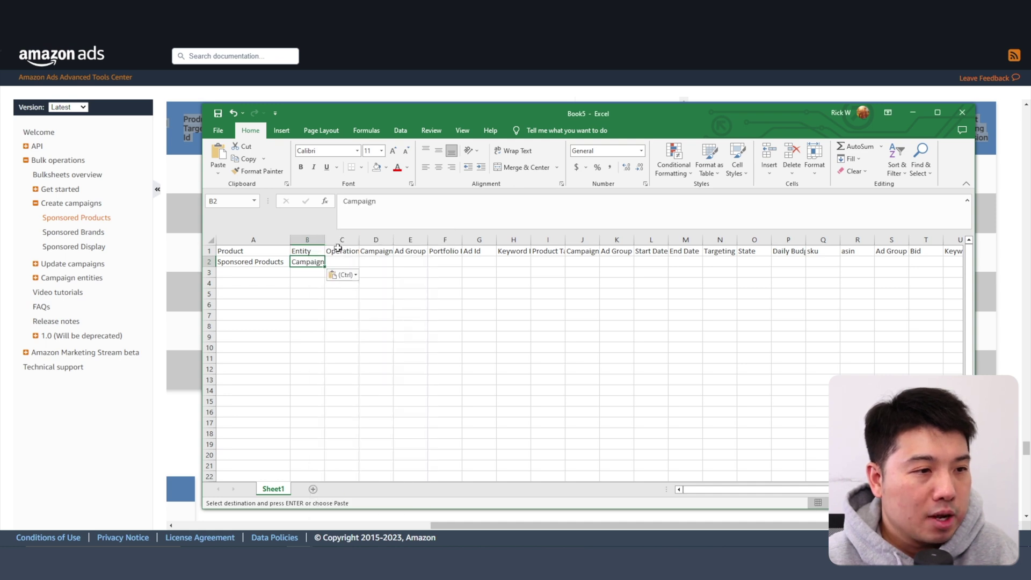
Step: Widen the Operation column and make the header row bold
drag(359, 239, 377, 240)
click(210, 250)
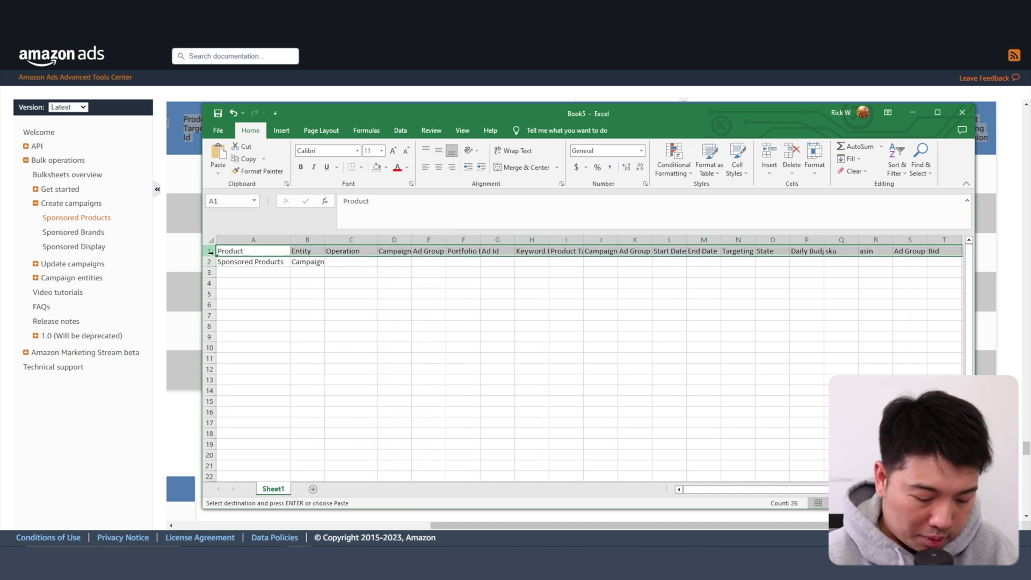
key(ctrl+b)
Step: Enter Create as the Operation value in row 2
click(366, 265)
text(Create)
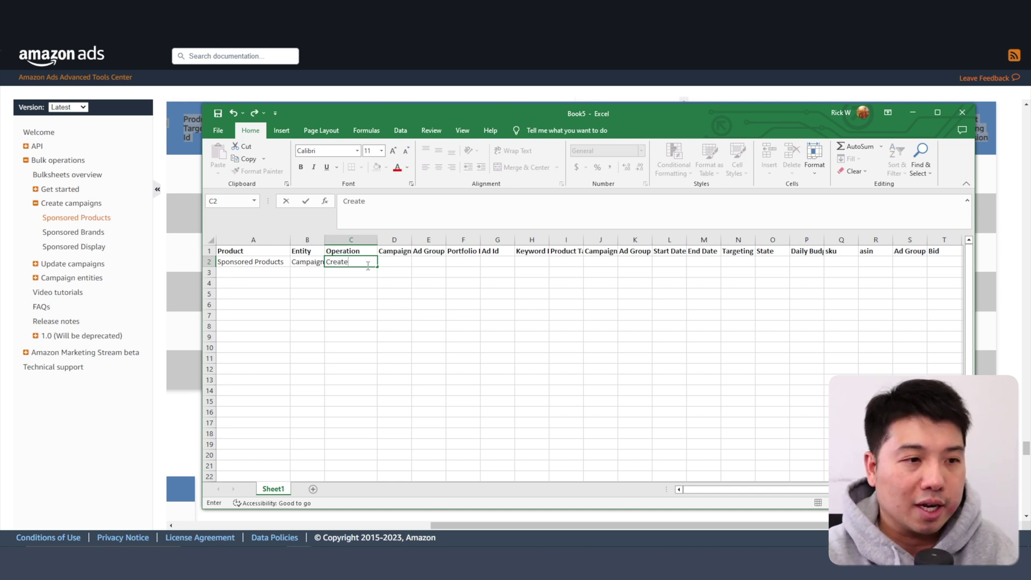
key(Return)
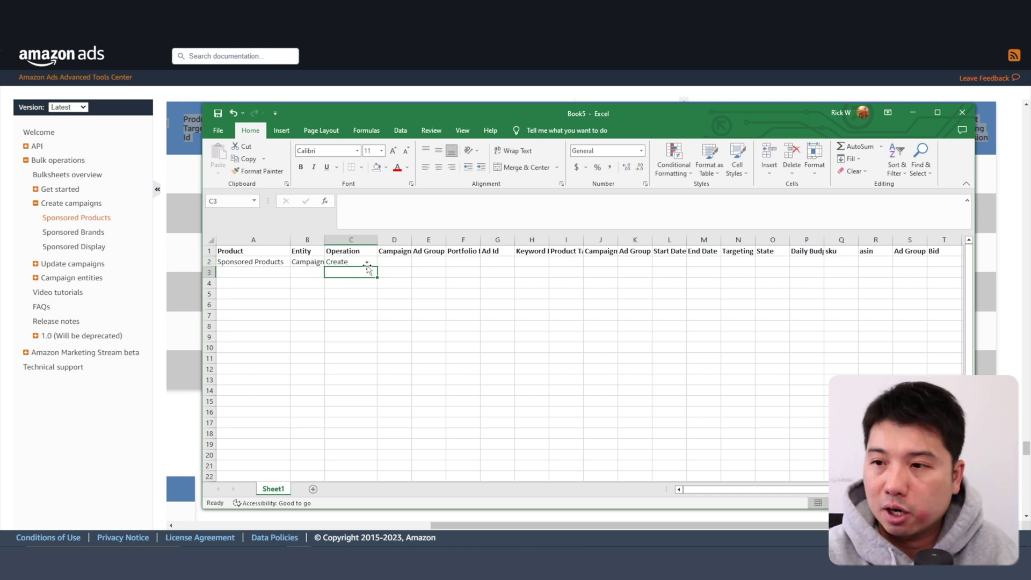
Step: Widen the Campaign Id, Ad Group Id, Portfolio Id, Product Targeting Id and Campaign Name columns to fit their headers
click(430, 269)
drag(411, 240, 447, 240)
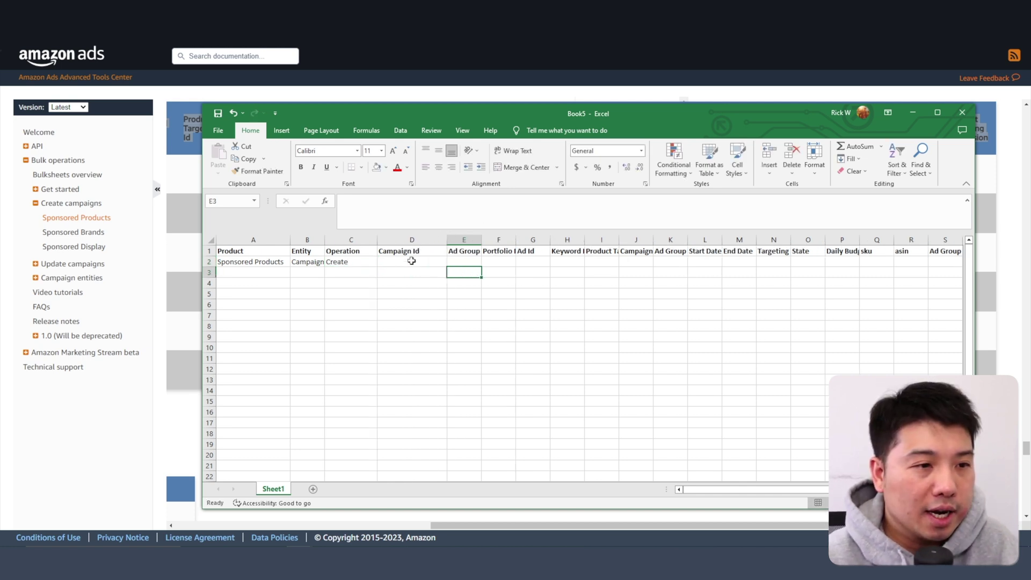
click(431, 259)
drag(633, 112, 492, 107)
drag(837, 222, 973, 222)
drag(415, 236, 431, 236)
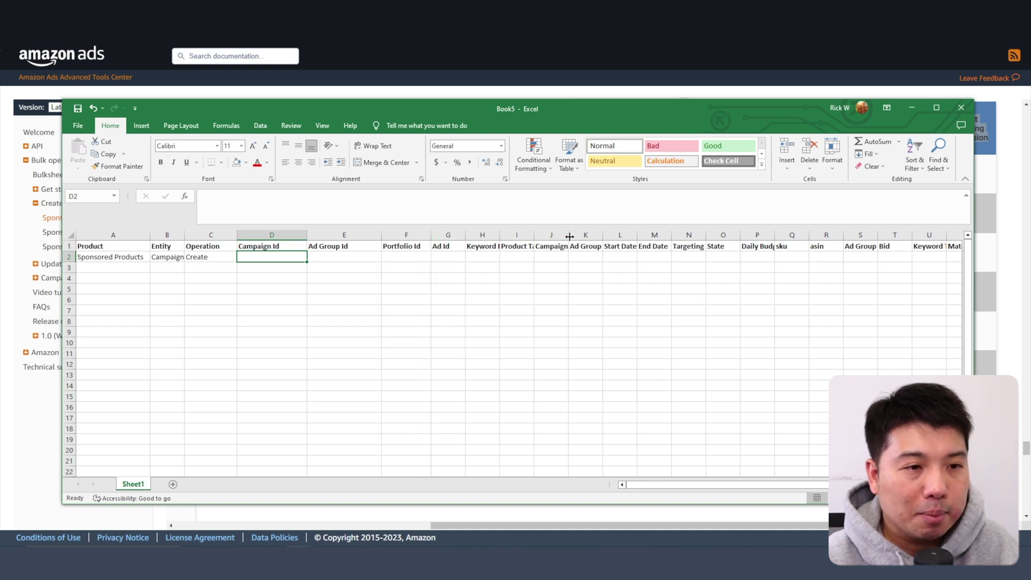
drag(568, 235, 611, 235)
drag(534, 235, 580, 235)
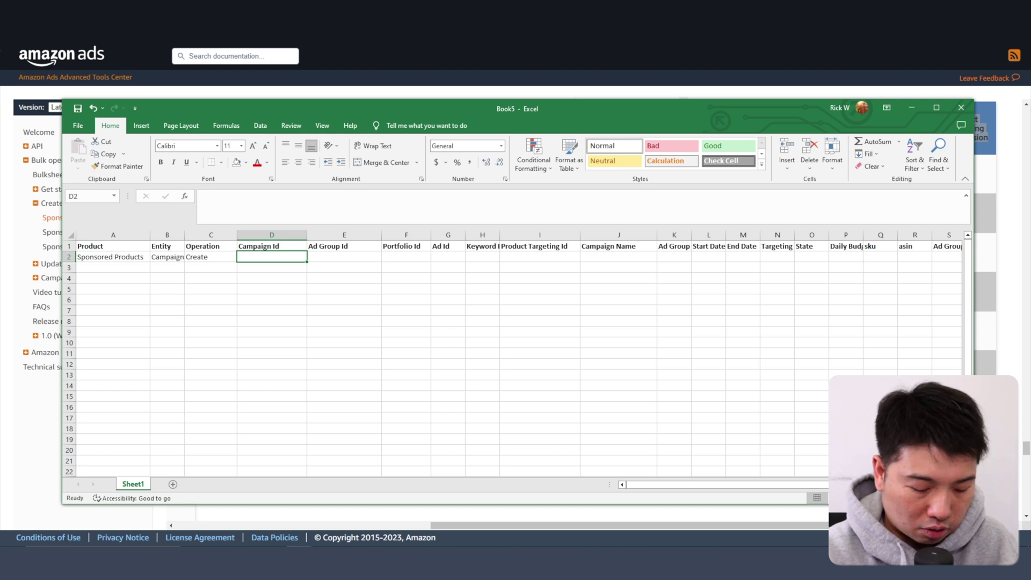
Step: Enter Create_Manual_Campaigns as the Campaign Id in row 2 and copy it into the row's Campaign Name cell
text(Create_Manual_Campaigns)
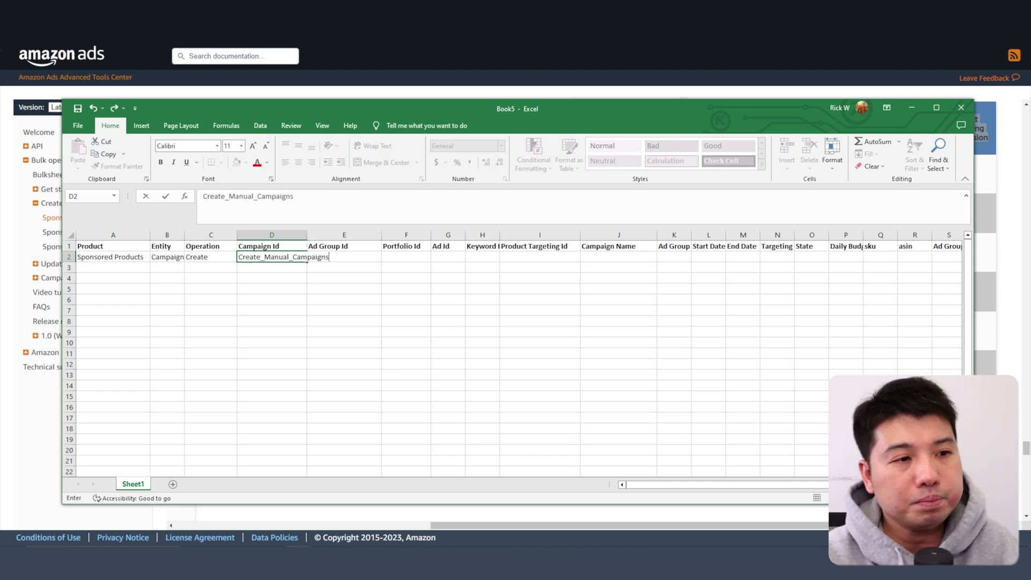
key(Return)
click(282, 258)
key(ctrl+c)
click(604, 253)
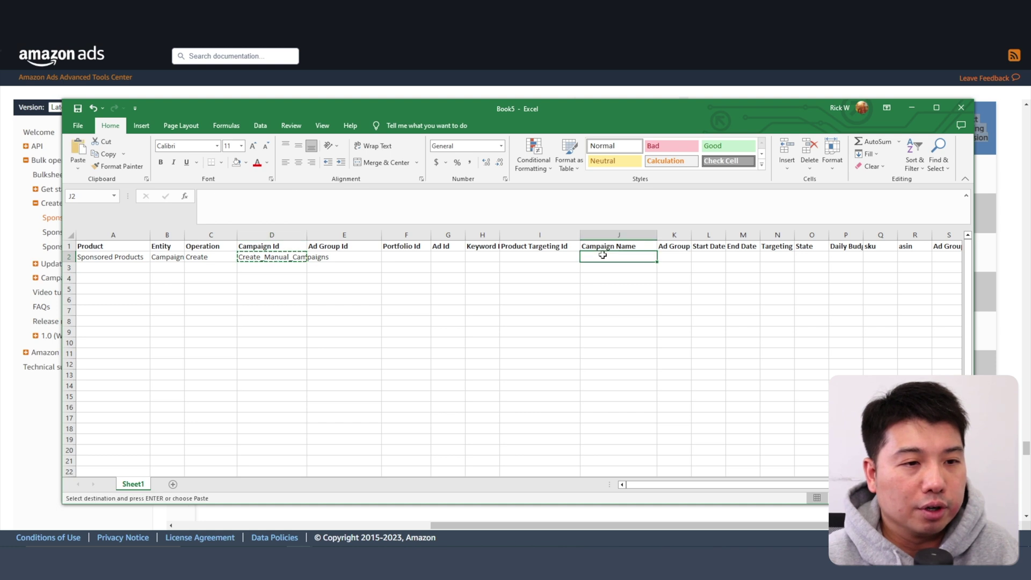
right_click(608, 259)
click(635, 321)
click(511, 292)
Step: Check which fields the campaign row fills in the documentation's example table and return to the workbook
click(344, 257)
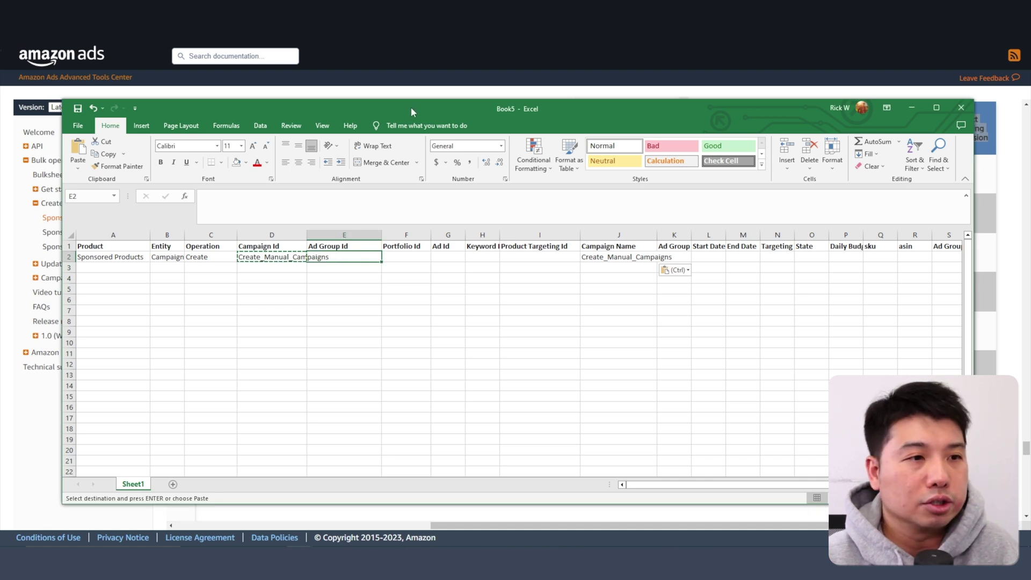
drag(412, 108, 789, 170)
click(287, 296)
drag(539, 525, 282, 525)
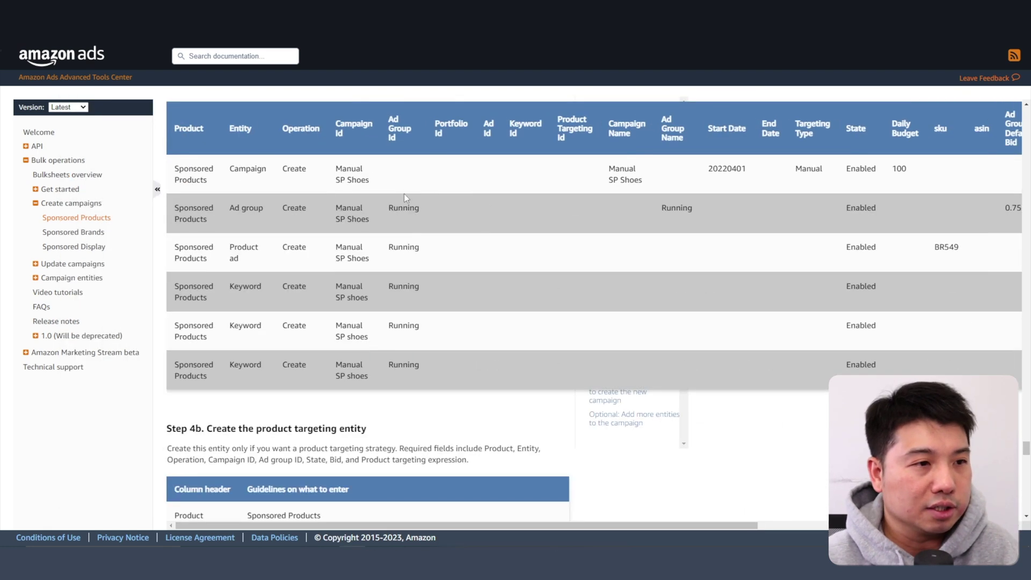
key(alt+Tab)
drag(691, 177, 405, 167)
click(533, 287)
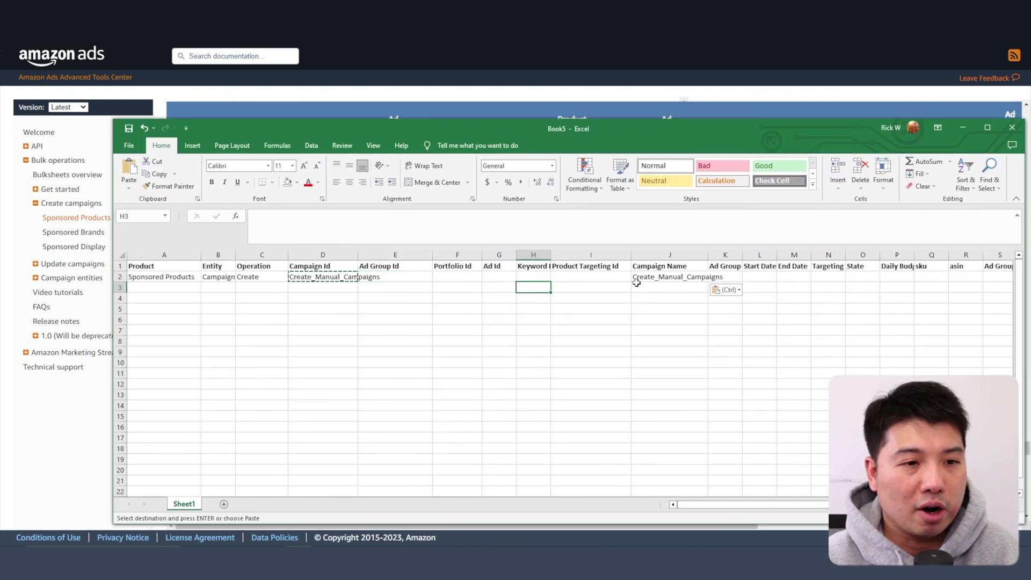
Step: Enter 20230307 as the campaign's Start Date in row 2 and fit the column width to it
click(758, 277)
double_click(761, 276)
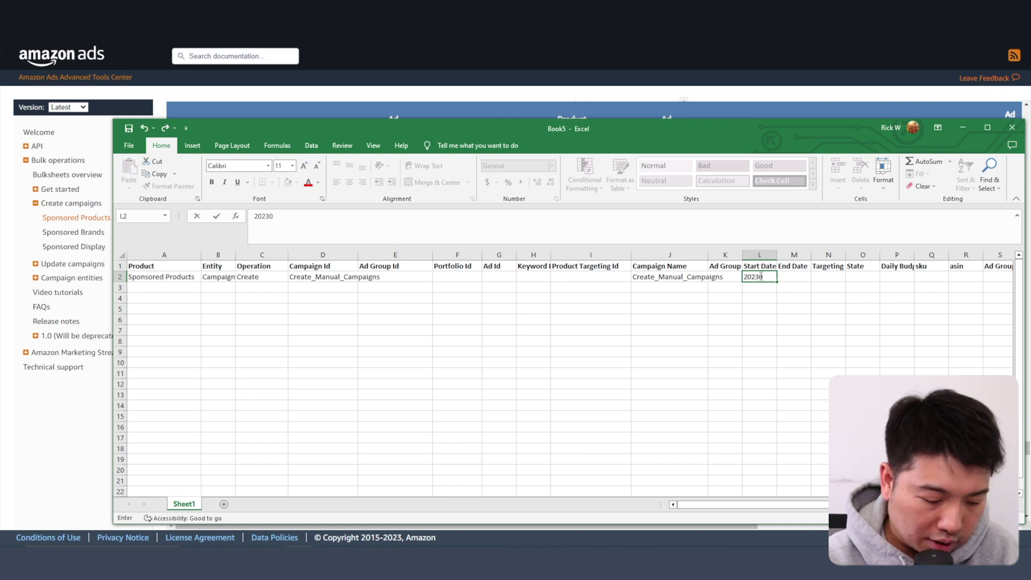
key(Return)
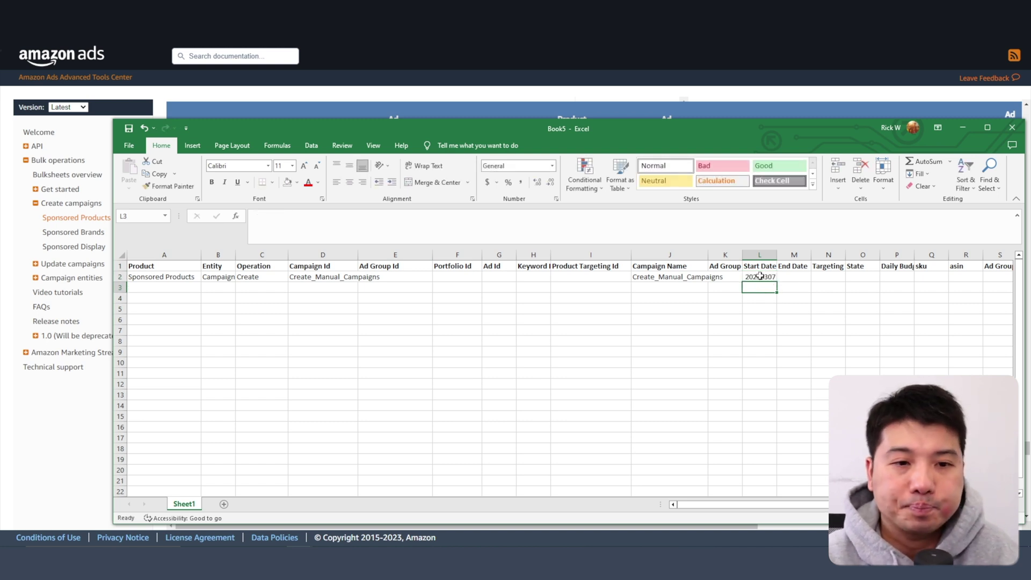
double_click(777, 255)
Step: Leave the End Date blank and enter enabled as the campaign's State in row 2
click(803, 277)
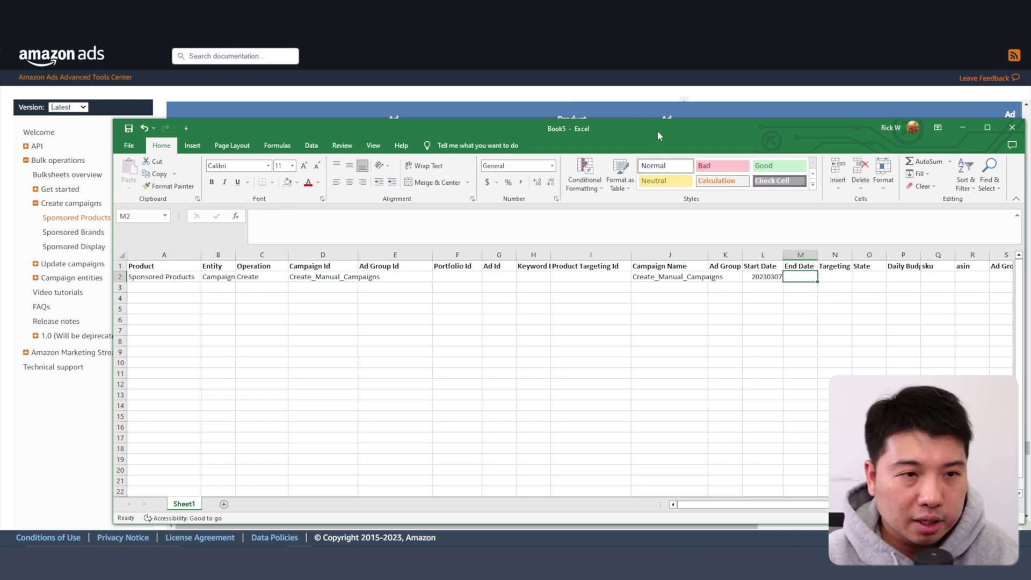
drag(657, 136, 520, 114)
click(727, 253)
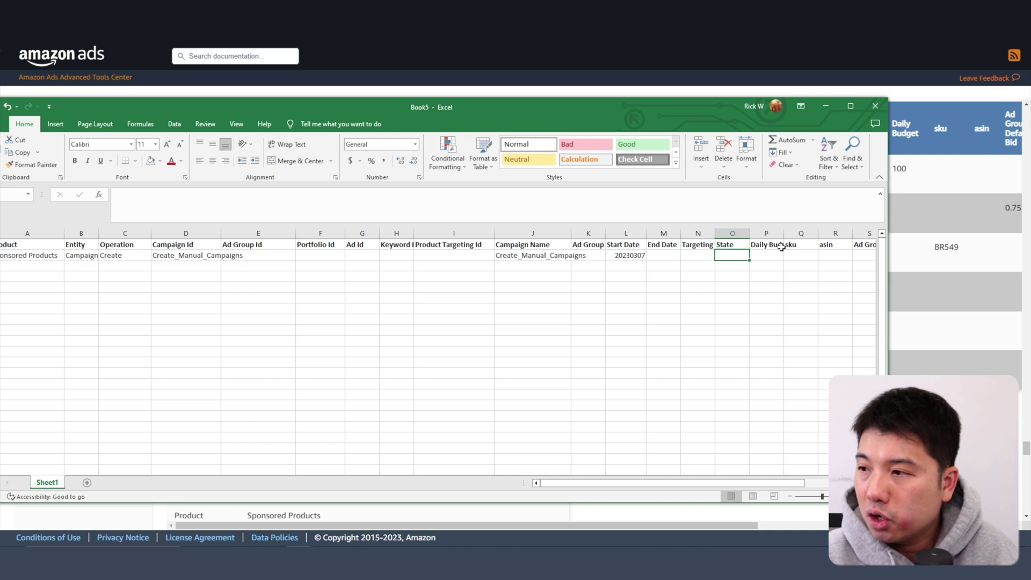
text(enabled)
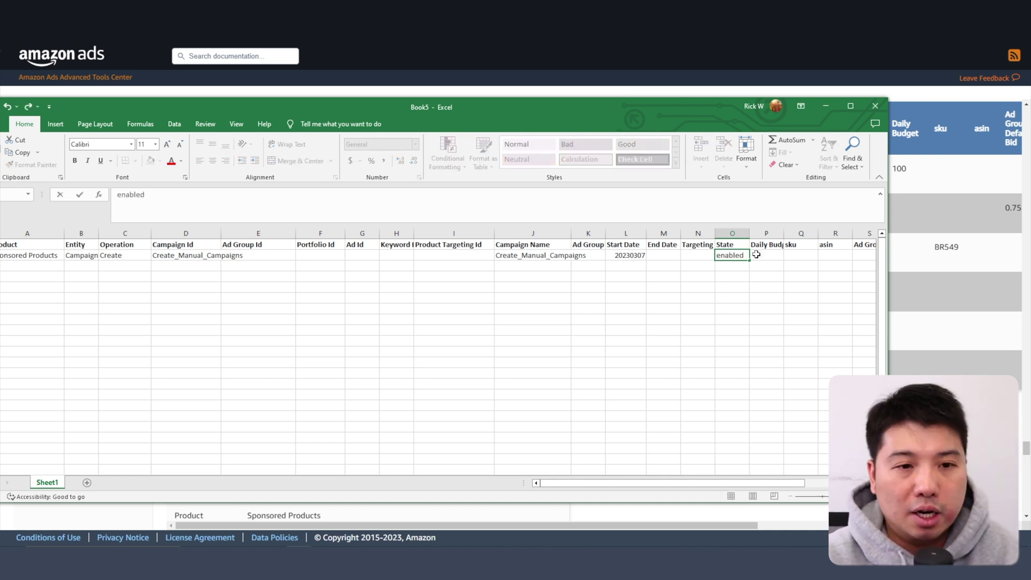
key(Return)
Step: Enter 5 as the campaign's Daily Budget in row 2 and widen the Bidding Strategy column to fit its header
drag(643, 104, 745, 178)
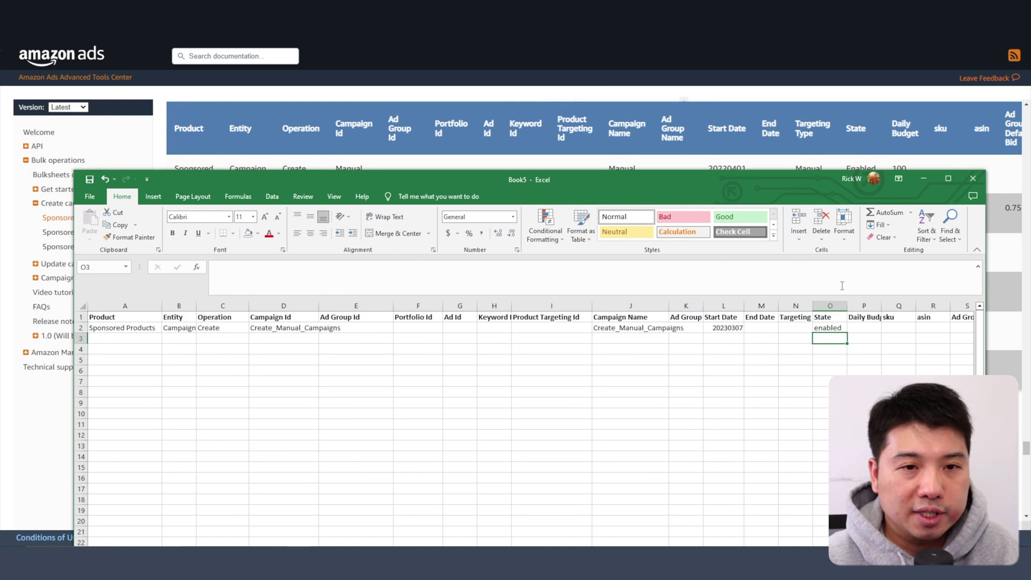
drag(435, 177, 431, 125)
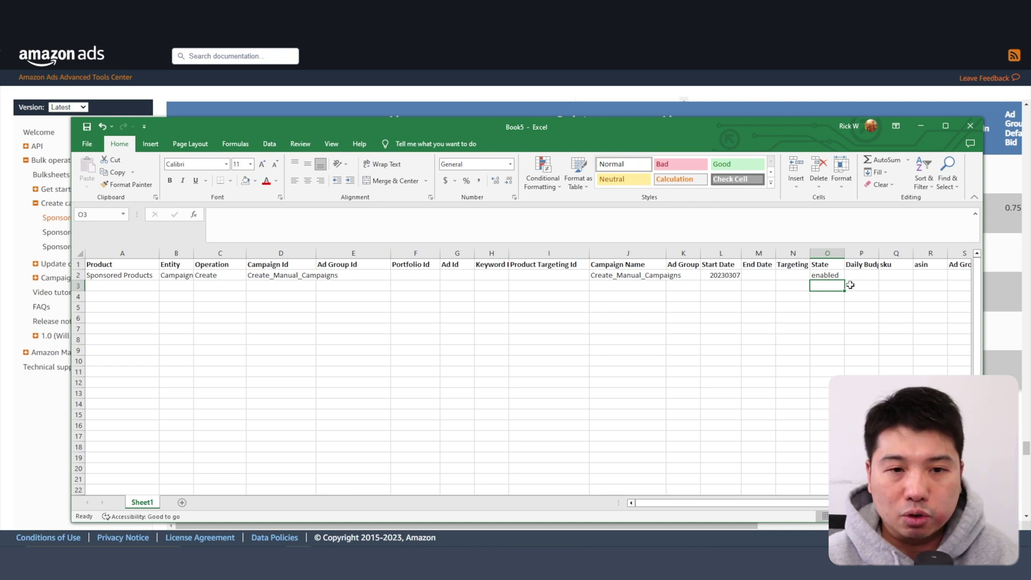
click(864, 275)
text(5)
key(Return)
scroll(898, 290, right, 2)
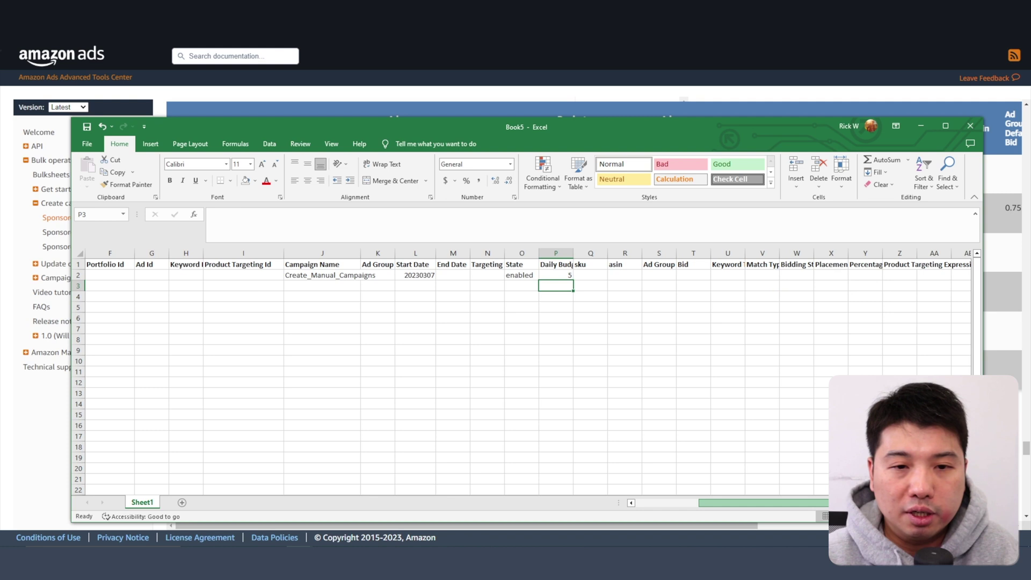
double_click(814, 253)
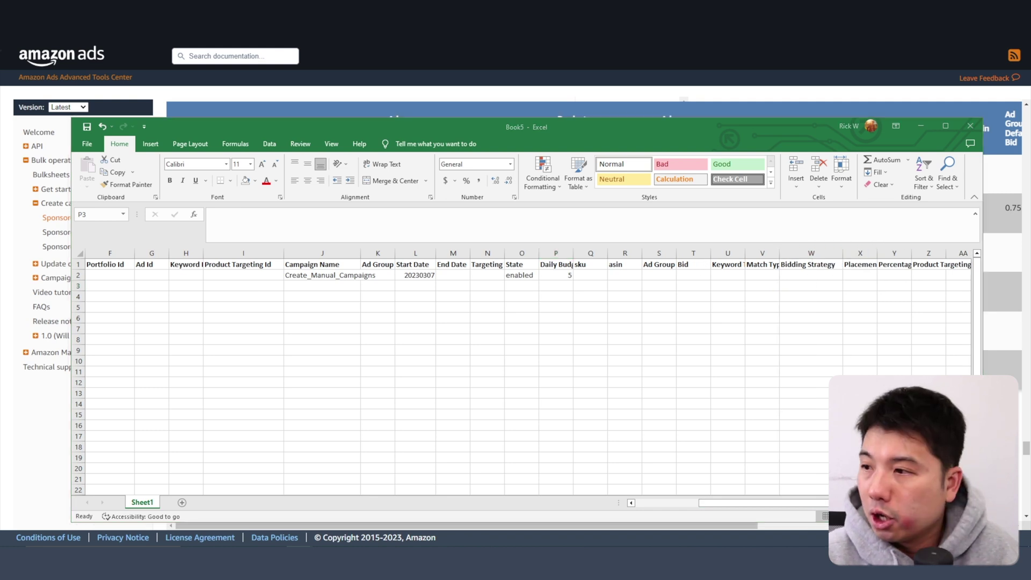
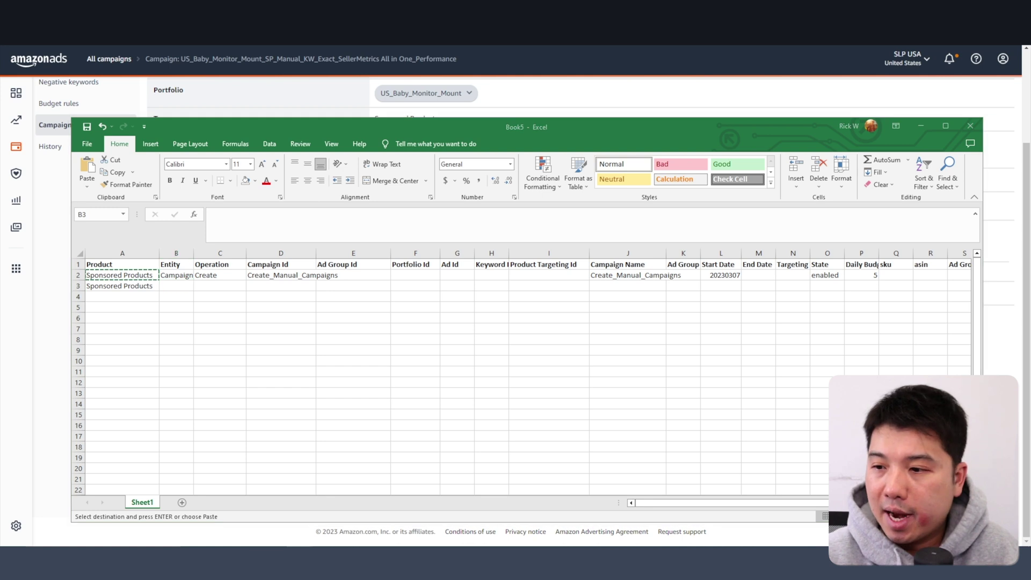
Step: Start row 3 as a bidding adjustment row: paste its Entity and set its Operation to Create
click(178, 286)
text(Bidding Adjustment)
click(217, 285)
text(Cr)
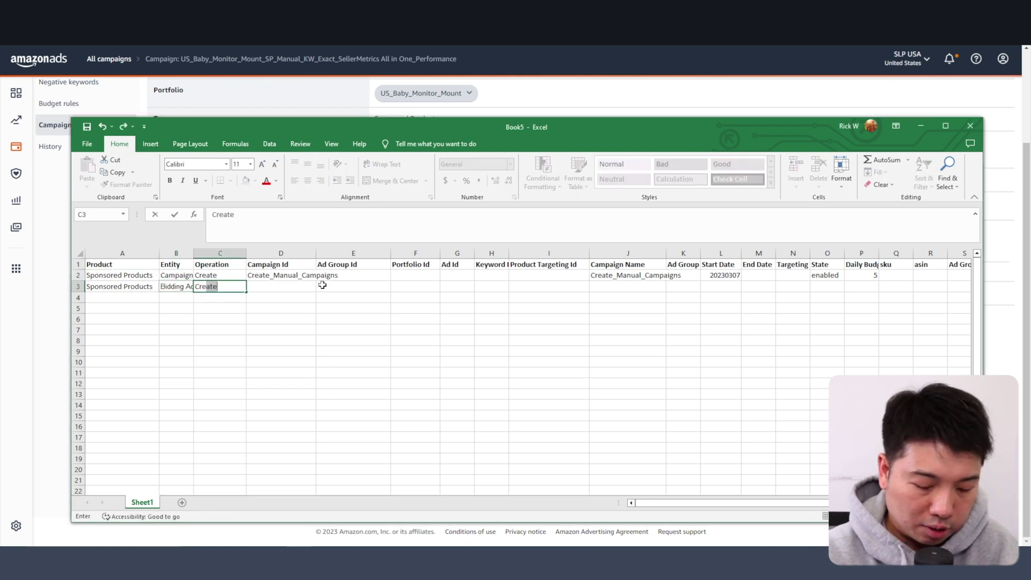
key(Return)
Step: Copy the campaign's Campaign Id and Campaign Name Create_Manual_Campaigns into row 3
click(281, 275)
key(ctrl+c)
click(300, 288)
key(ctrl+v)
click(644, 276)
key(ctrl+c)
click(643, 287)
key(ctrl+v)
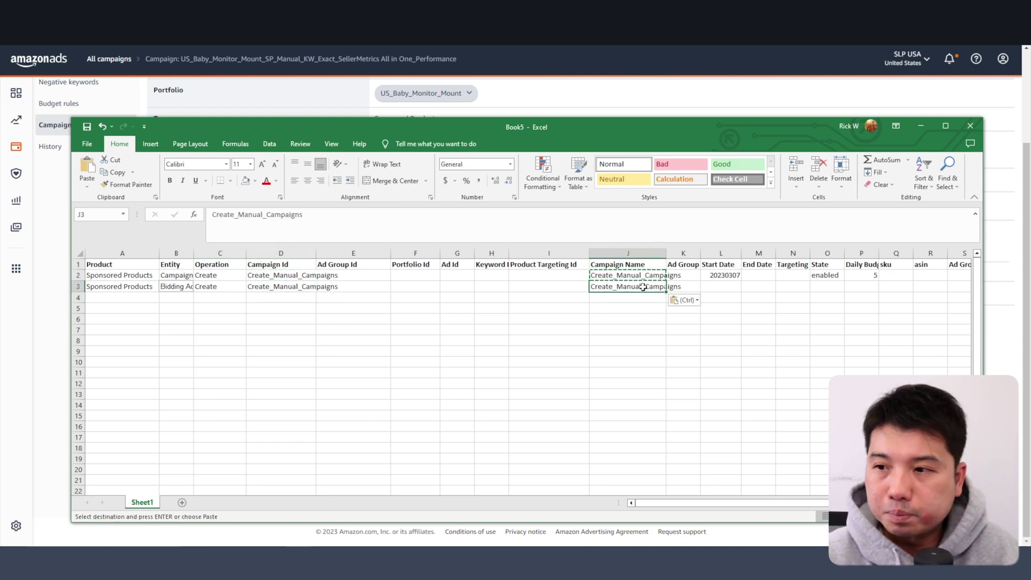
Step: Copy the State enabled from row 2 into row 3
click(718, 275)
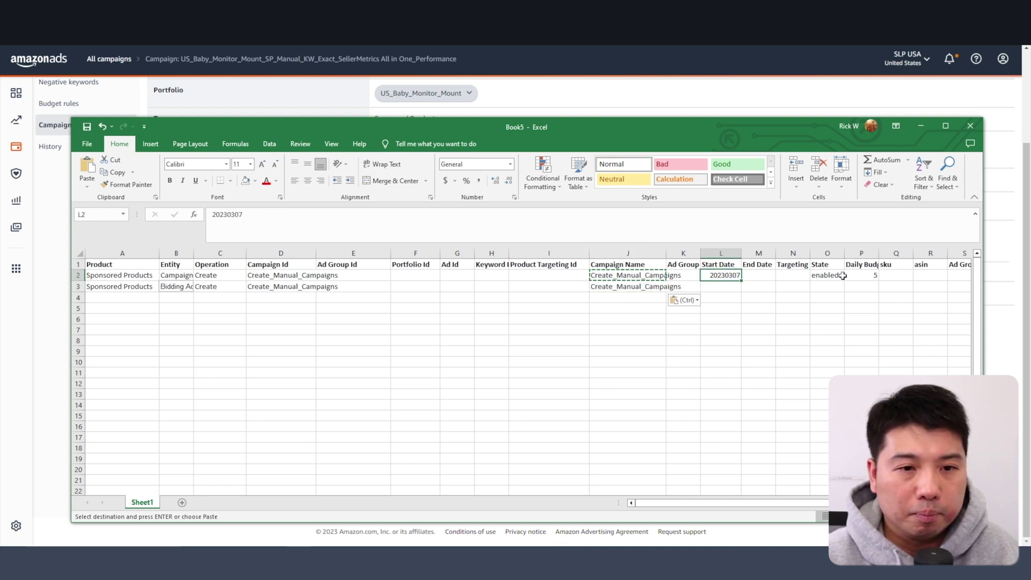
click(822, 275)
key(ctrl+c)
click(824, 286)
key(ctrl+v)
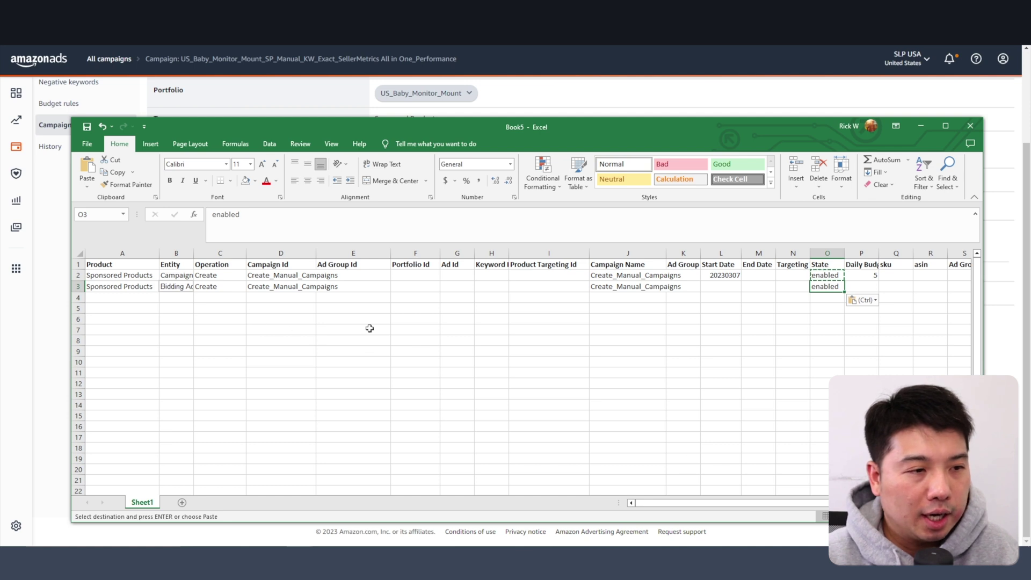
Step: Copy the Bidding Strategy Dynamic bids - down only from row 2 into row 3
drag(679, 505, 743, 505)
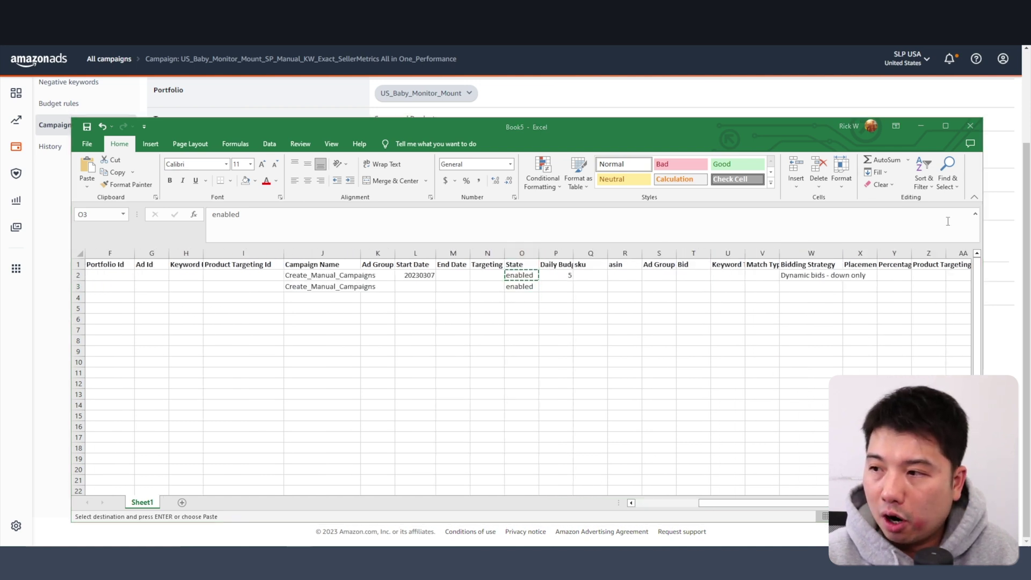
click(840, 278)
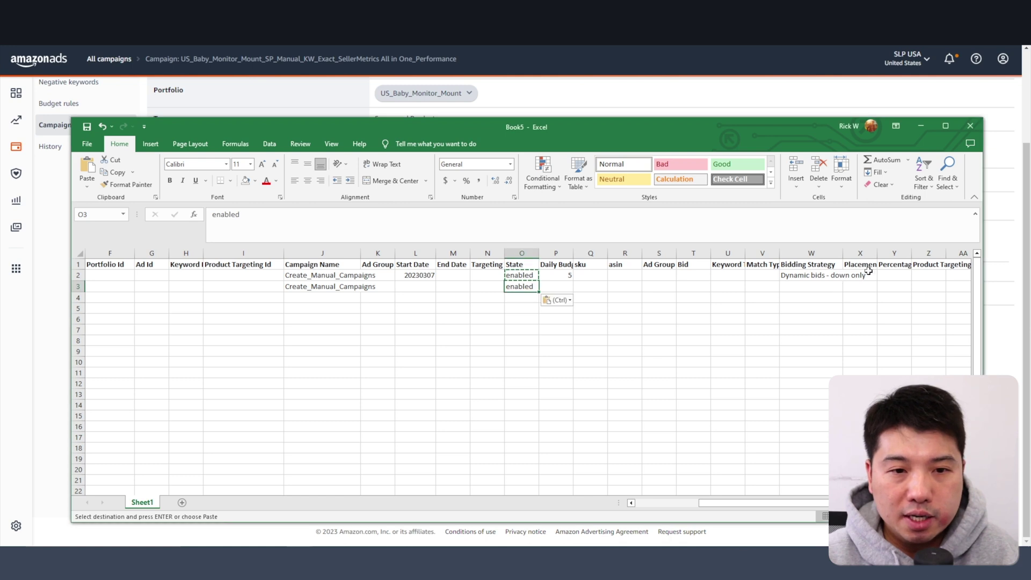
click(832, 276)
key(ctrl+c)
key(Down)
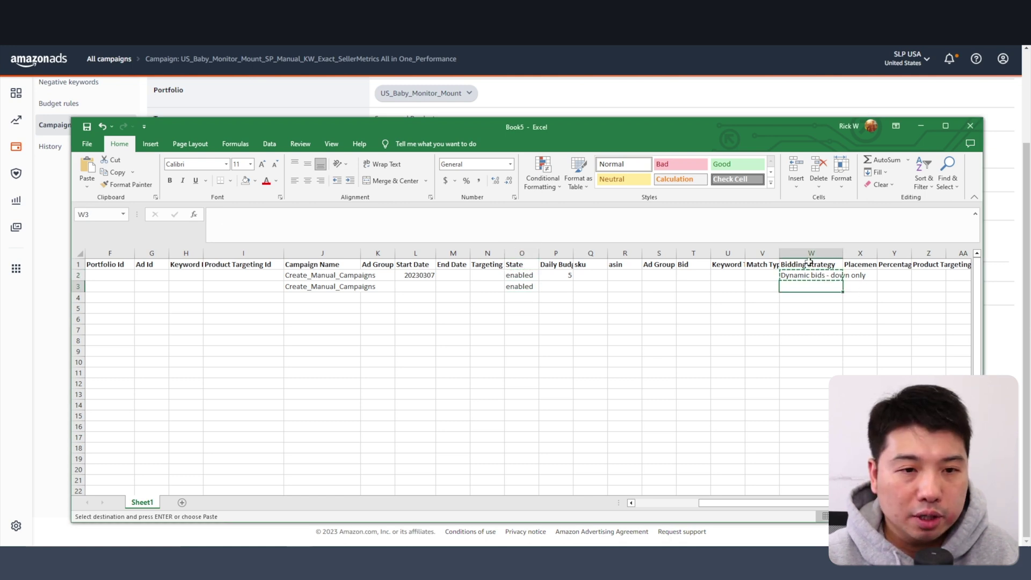
key(ctrl+v)
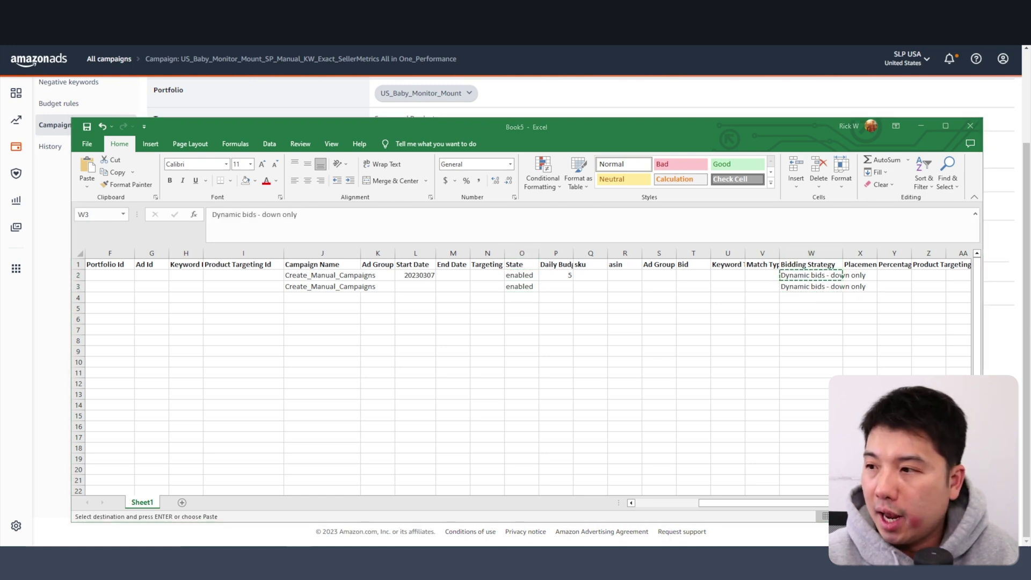
key(Escape)
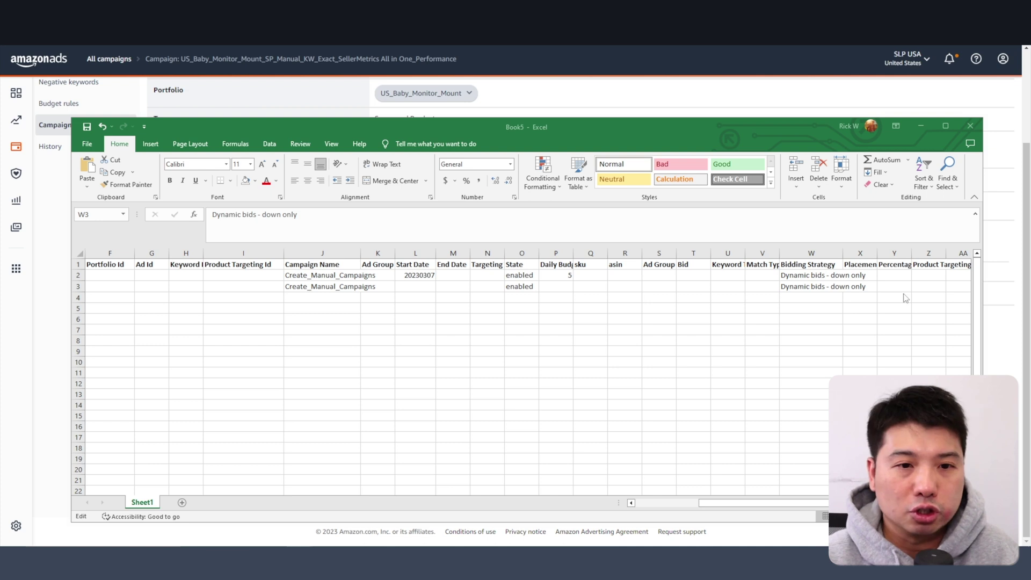
Step: Paste placementTop as row 3's Placement value
right_click(872, 285)
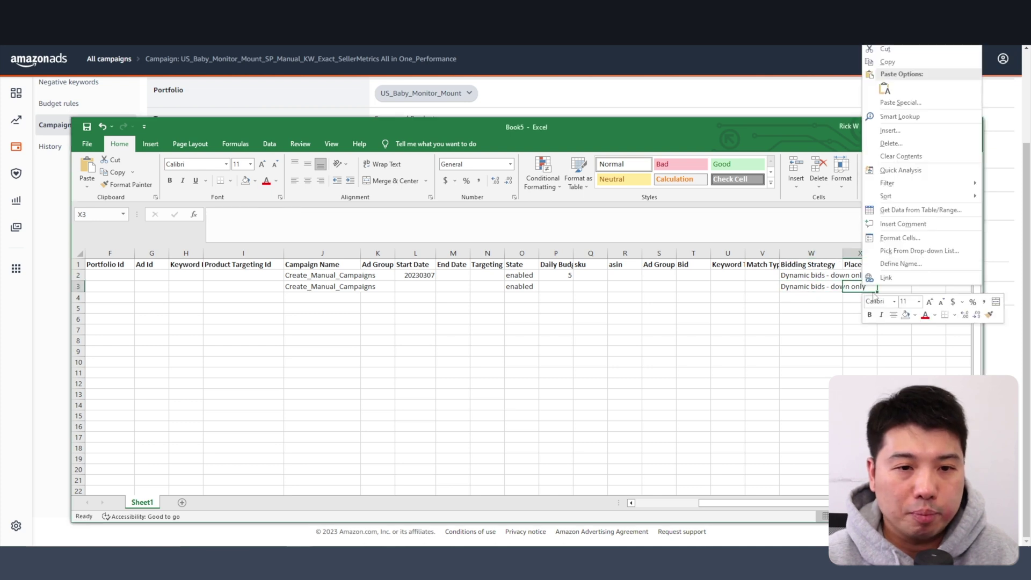
click(884, 88)
drag(322, 216, 211, 215)
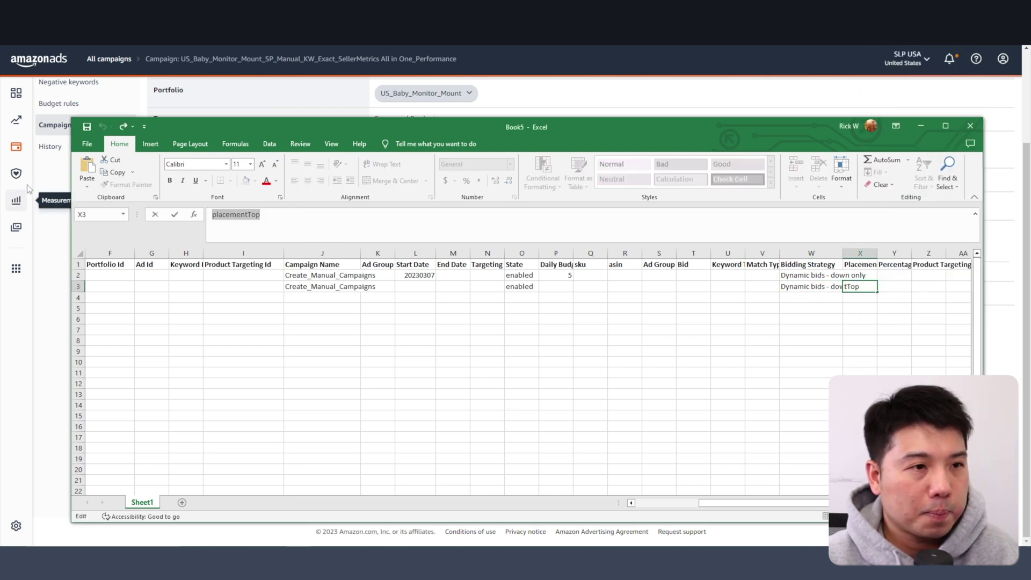
Step: Review the documentation's bidding adjustment fields and example table
key(alt+Tab)
scroll(523, 175, up, 14)
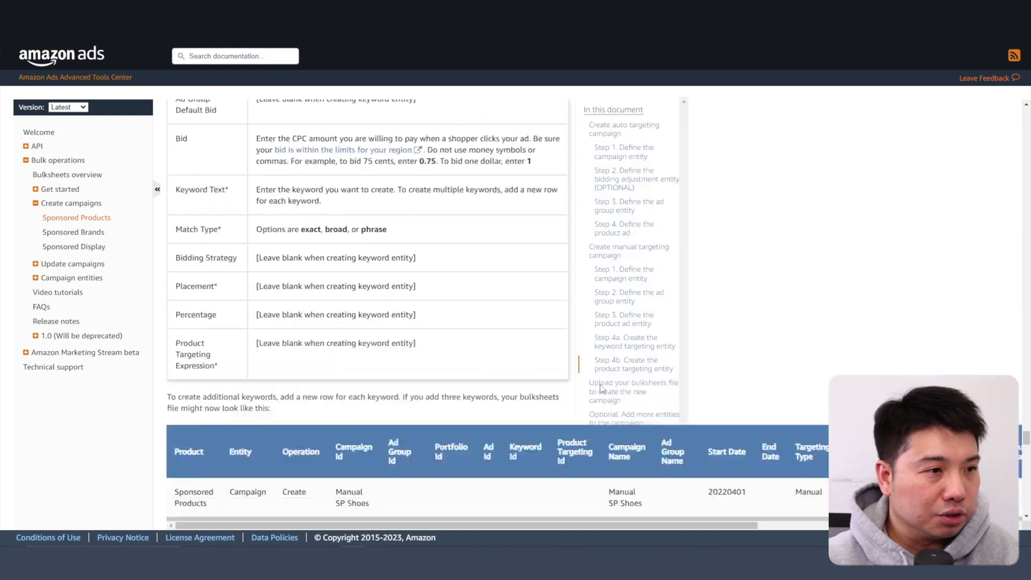
scroll(603, 392, up, 5)
scroll(761, 351, up, 5)
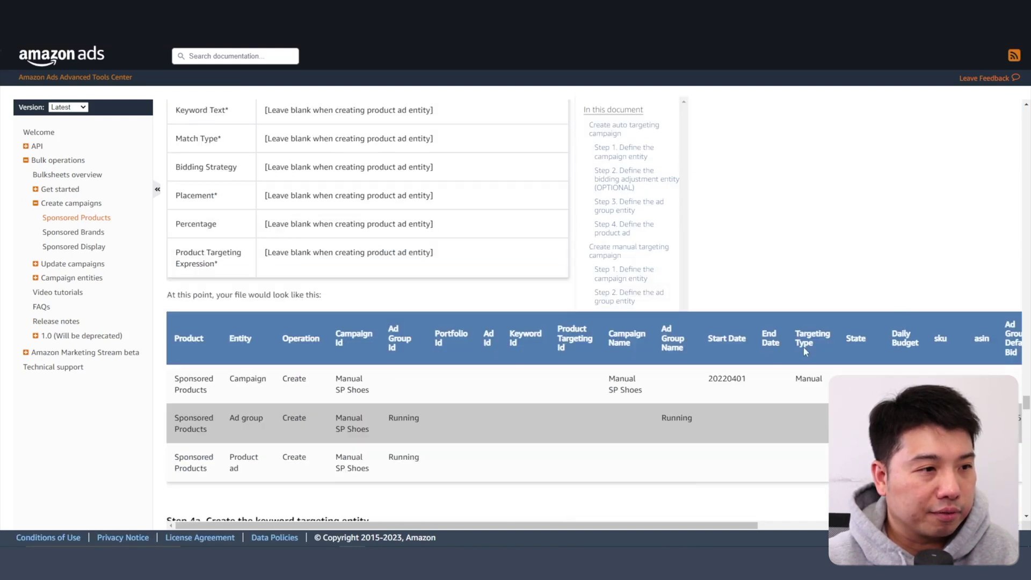
scroll(903, 321, up, 17)
scroll(875, 329, down, 5)
scroll(376, 306, up, 5)
scroll(433, 332, up, 10)
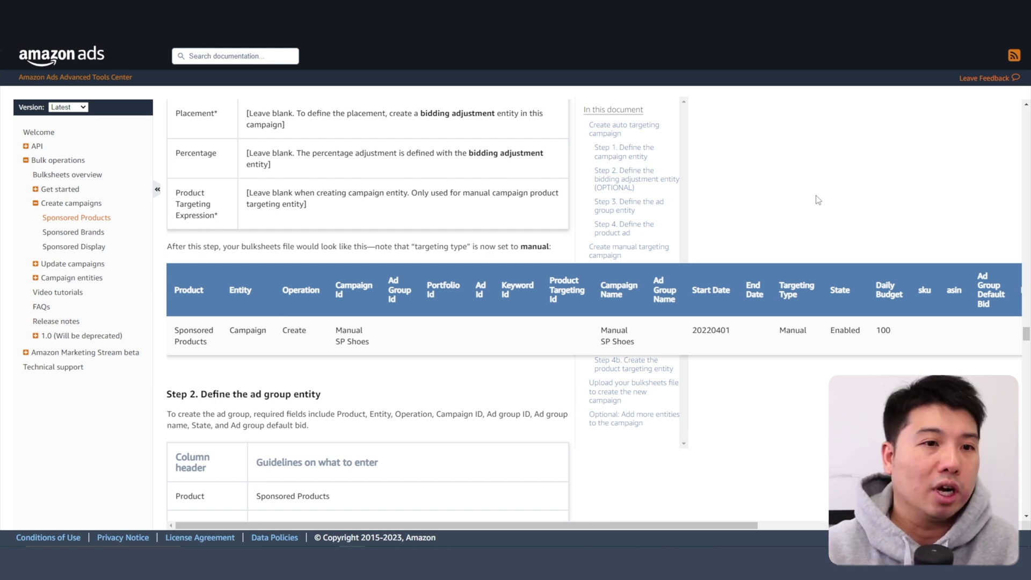
scroll(818, 200, up, 8)
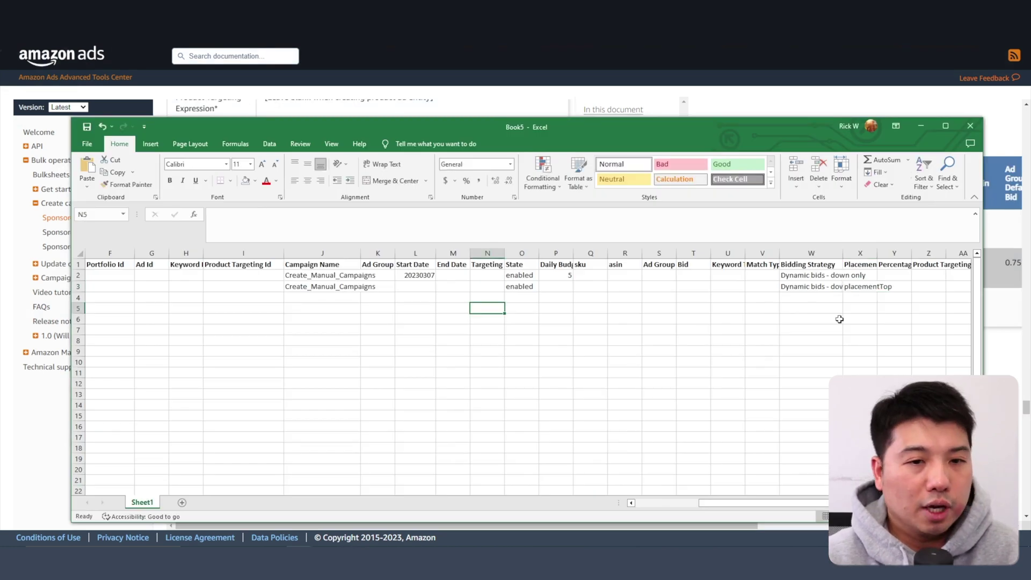
Step: Enter 20 as row 3's Percentage
click(875, 286)
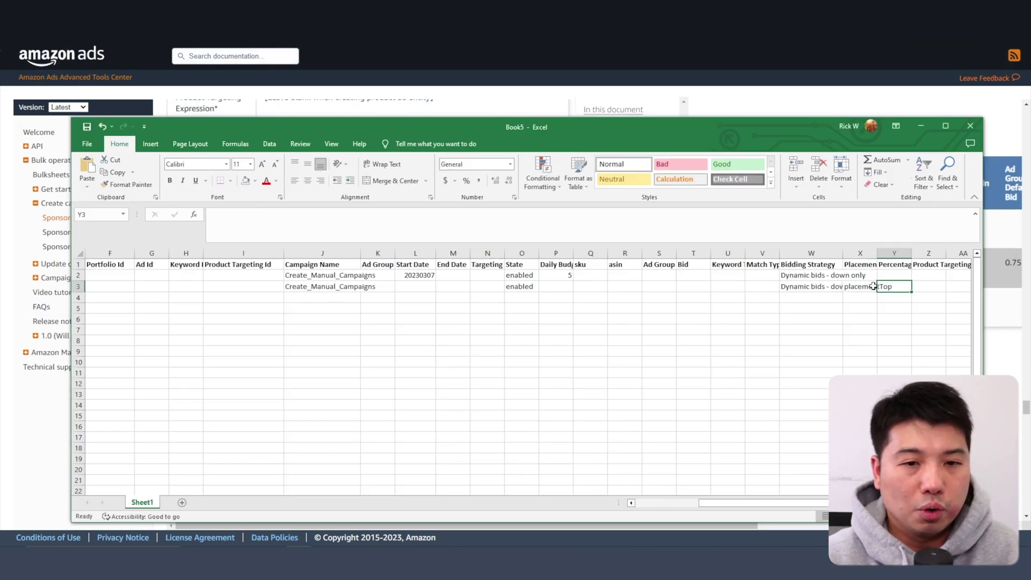
text(20)
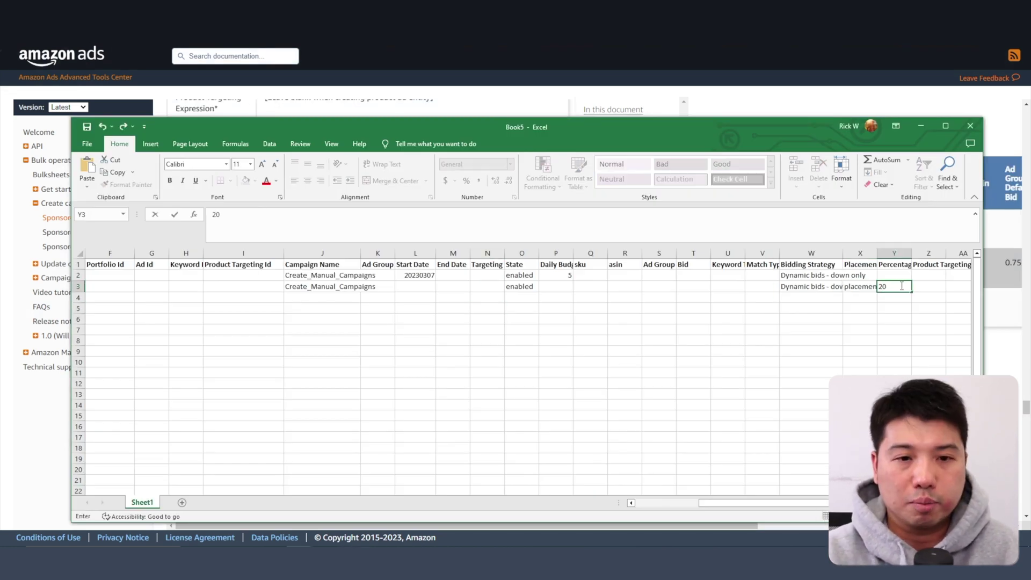
key(Return)
Step: Duplicate the bidding adjustment row 3 into row 4
scroll(238, 428, left, 5)
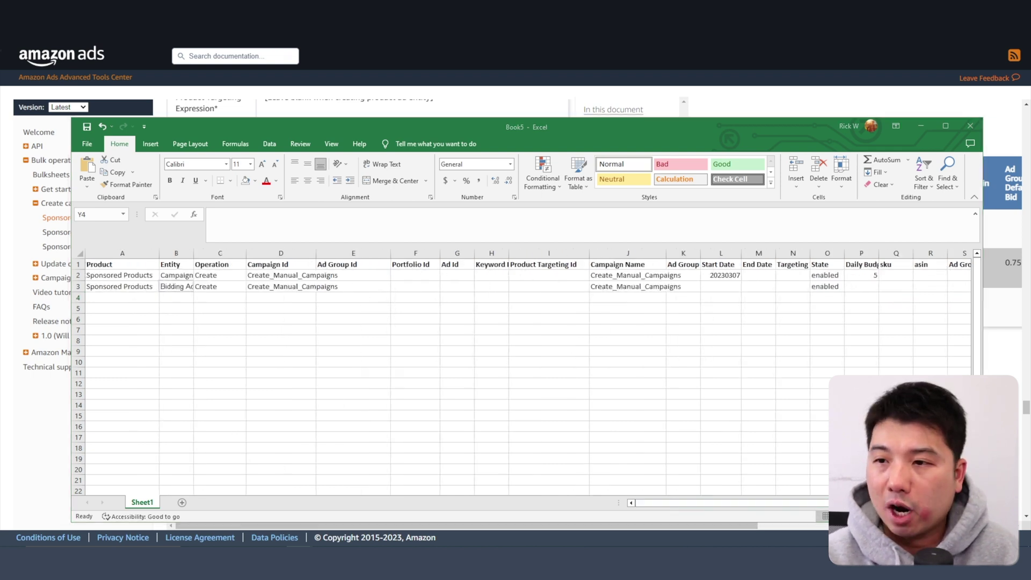
drag(119, 287, 214, 286)
drag(309, 279, 761, 287)
key(ctrl+c)
scroll(672, 432, left, 3)
click(116, 297)
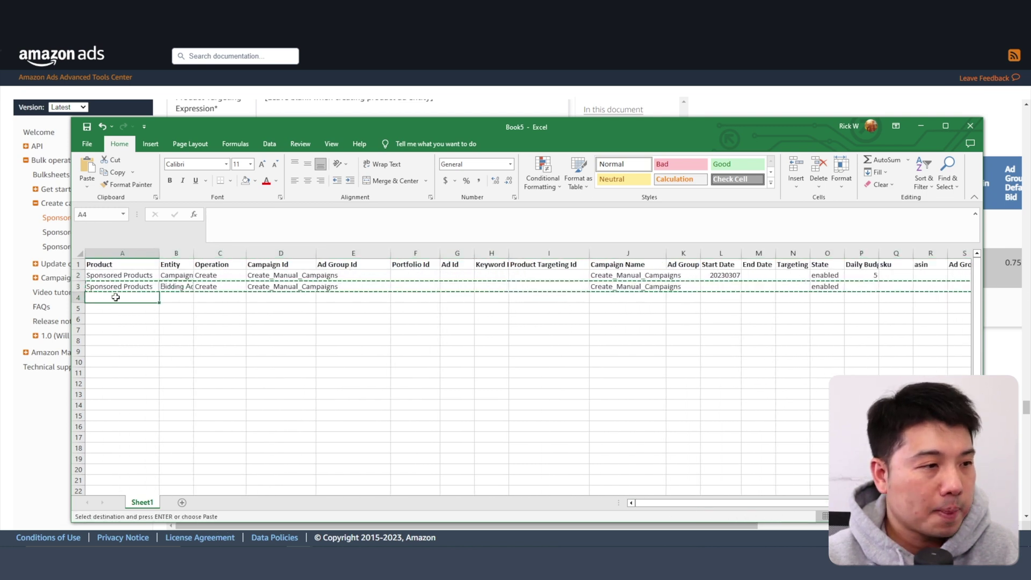
key(ctrl+v)
Step: Set row 4's Placement to placementProductPage and its Percentage to 0
scroll(858, 287, right, 3)
click(858, 287)
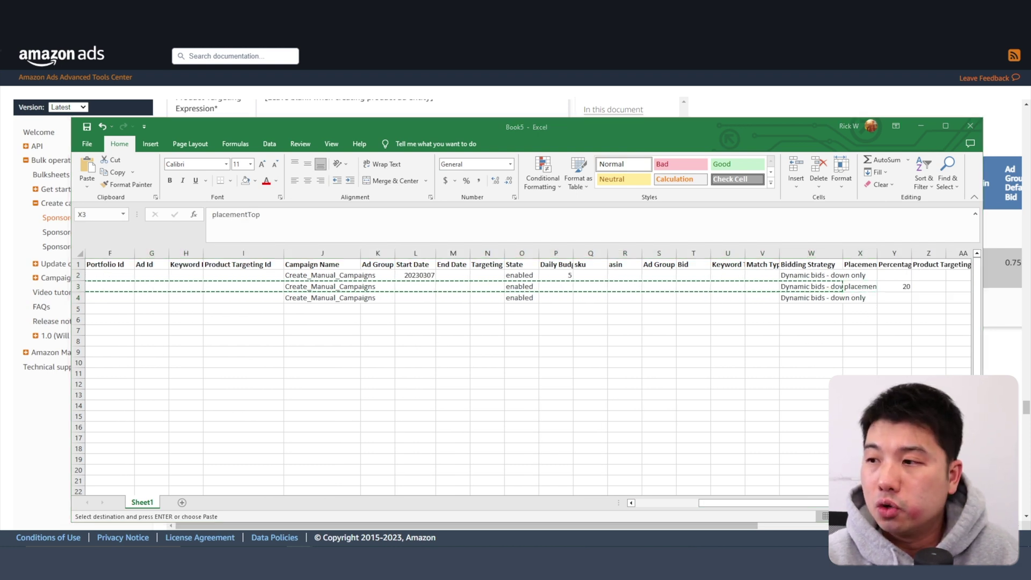
double_click(860, 286)
right_click(864, 300)
click(885, 104)
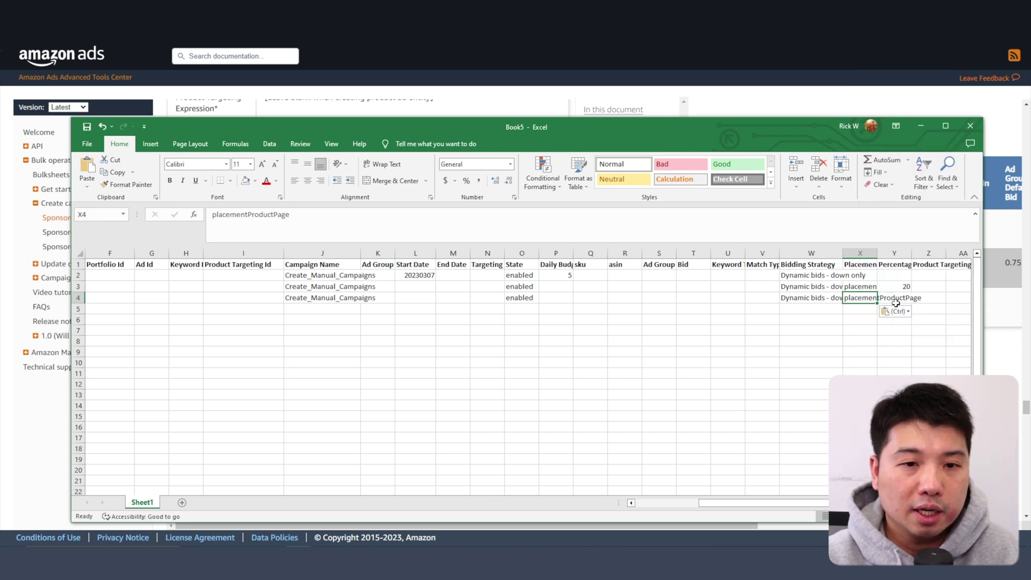
click(900, 298)
text(0)
key(Return)
Step: Start row 5 as an ad group row with Product Sponsored Products, Entity Ad Group and Operation Create
drag(822, 503, 820, 503)
scroll(527, 376, left, 3)
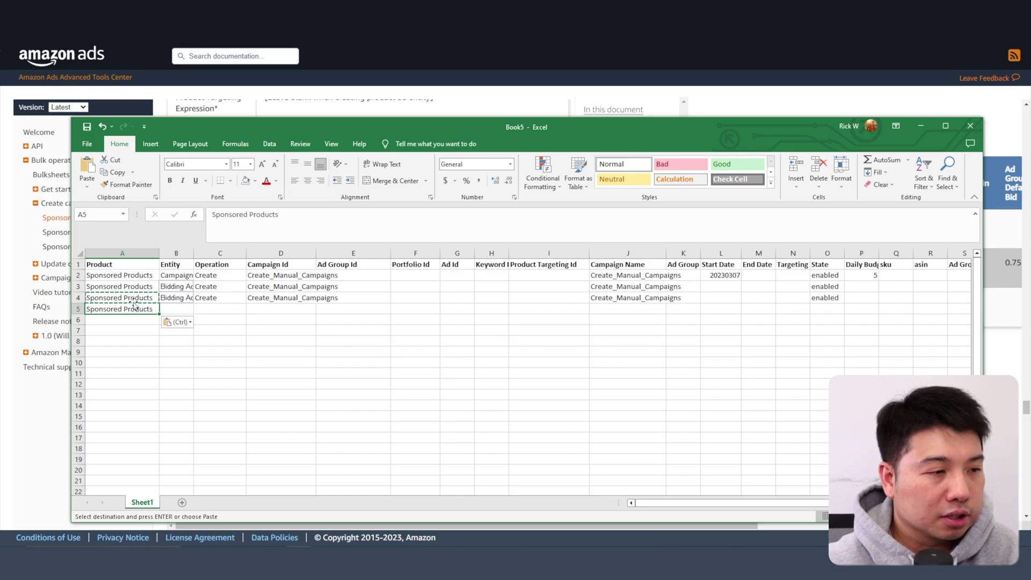
key(Escape)
click(177, 309)
right_click(181, 311)
click(220, 113)
click(232, 299)
key(ctrl+c)
click(235, 312)
key(ctrl+v)
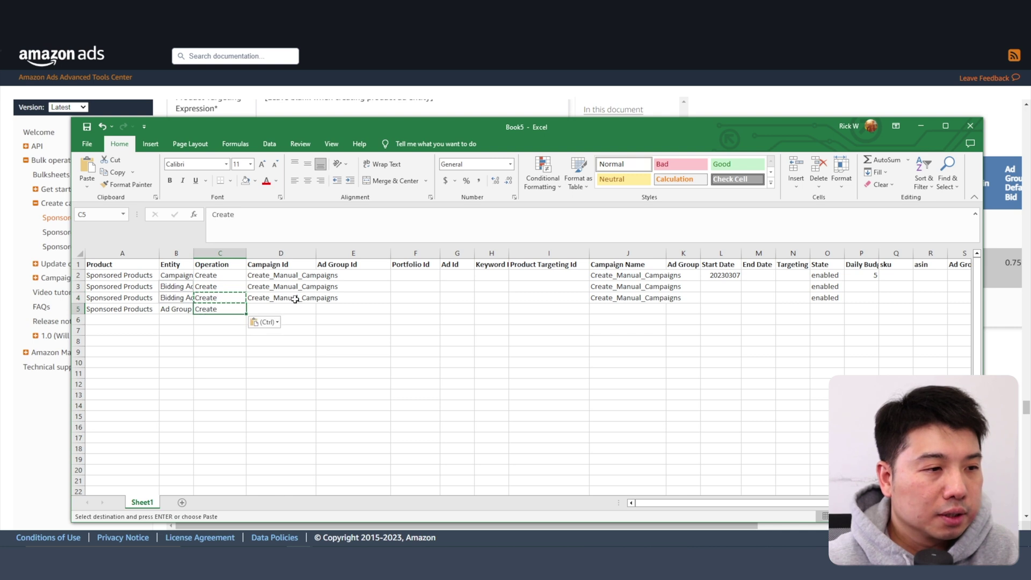
Step: Copy the Campaign Id and Campaign Name Create_Manual_Campaigns into row 5
click(295, 296)
key(ctrl+c)
key(Down)
key(ctrl+v)
click(602, 301)
key(ctrl+c)
key(Down)
key(ctrl+v)
click(263, 307)
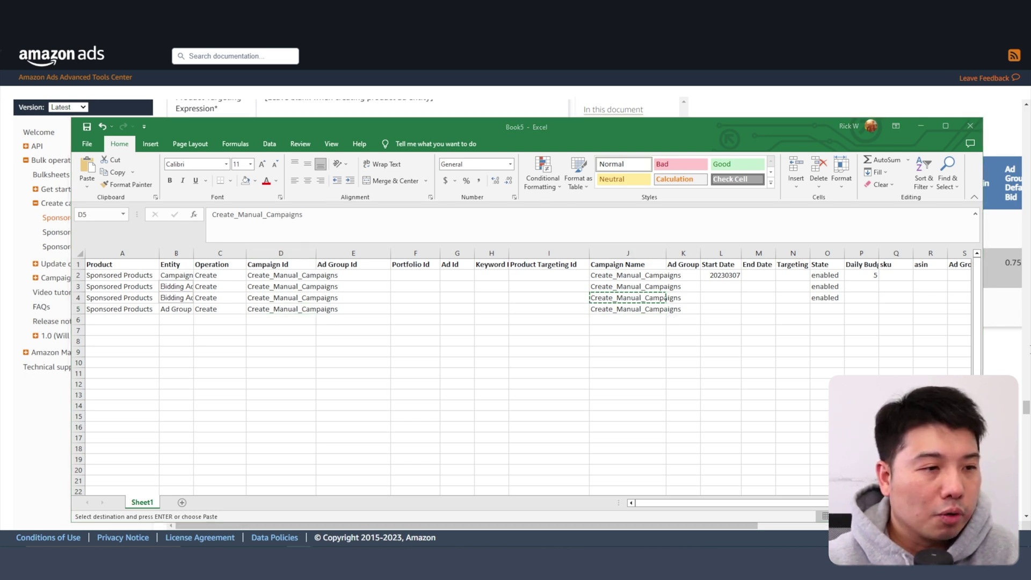
click(612, 320)
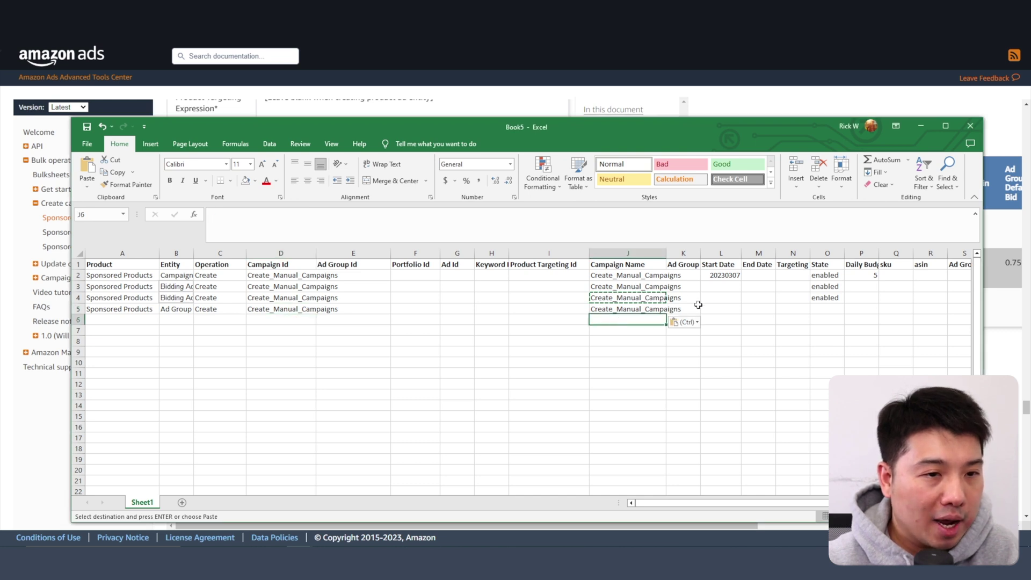
click(627, 310)
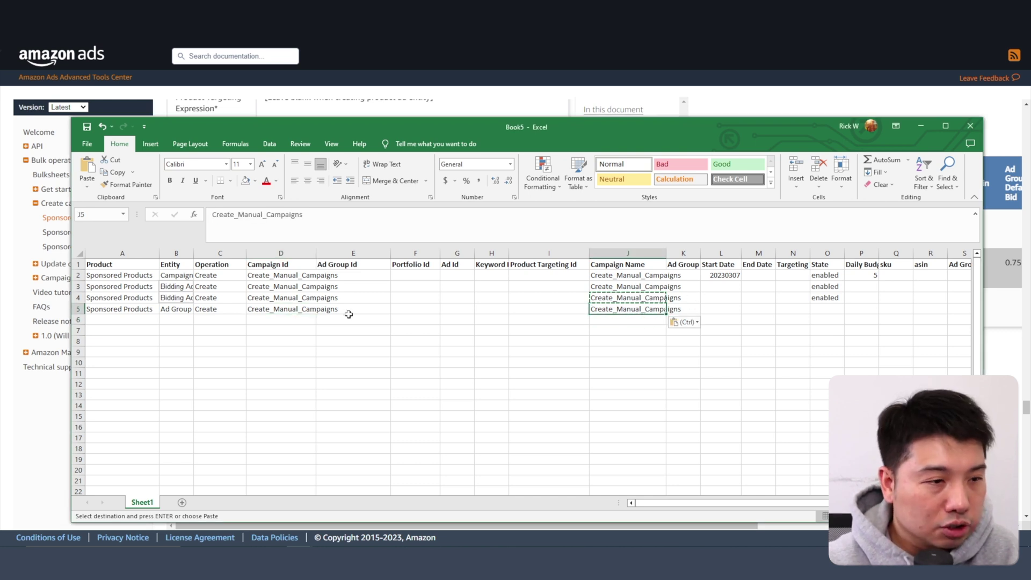
click(349, 312)
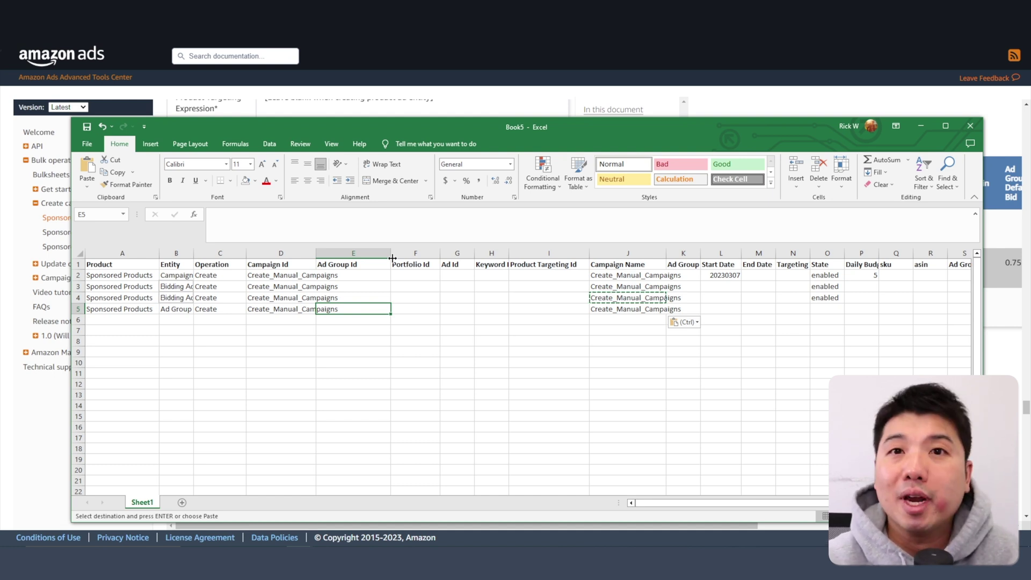
Step: Set row 5's Ad Group Id to adgp_Create_Manual_Campaigns
double_click(352, 311)
click(287, 309)
drag(329, 220, 211, 215)
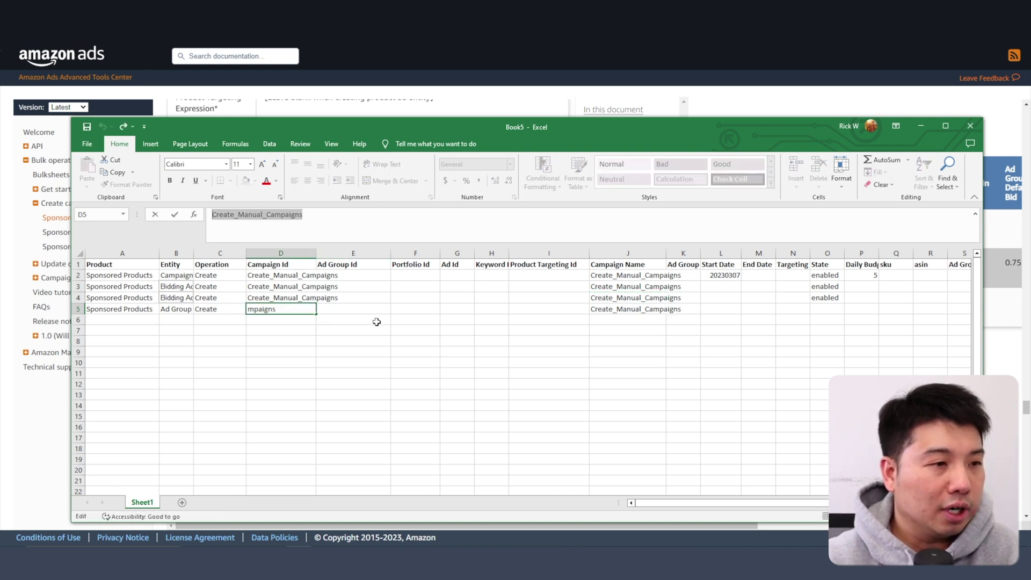
key(ctrl+c)
double_click(343, 309)
key(ctrl+v)
text(adgp_)
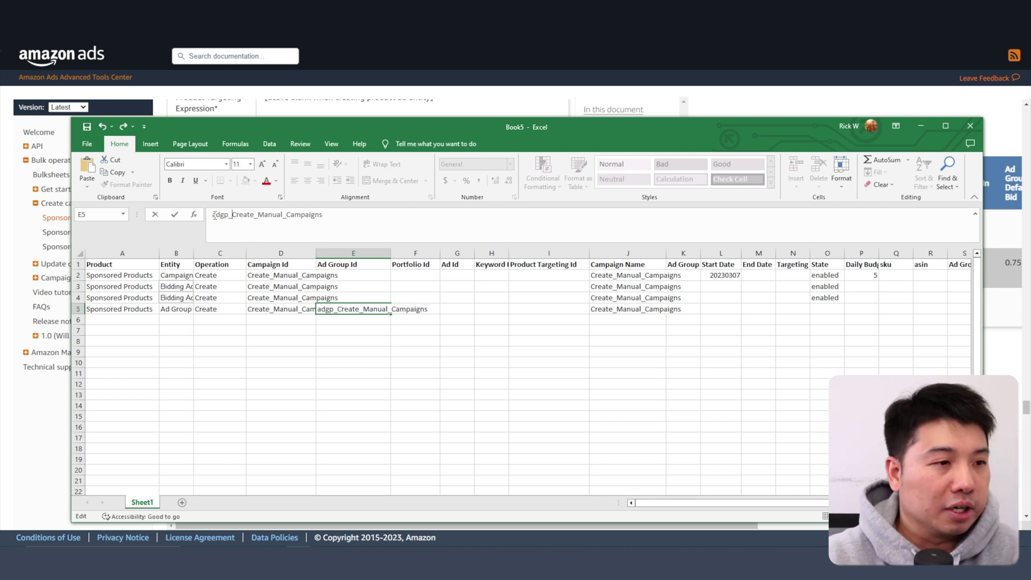
key(Return)
Step: Fill row 5's Ad Group Name with adgp_Create_Manual_Campaigns and its State with enabled
click(355, 311)
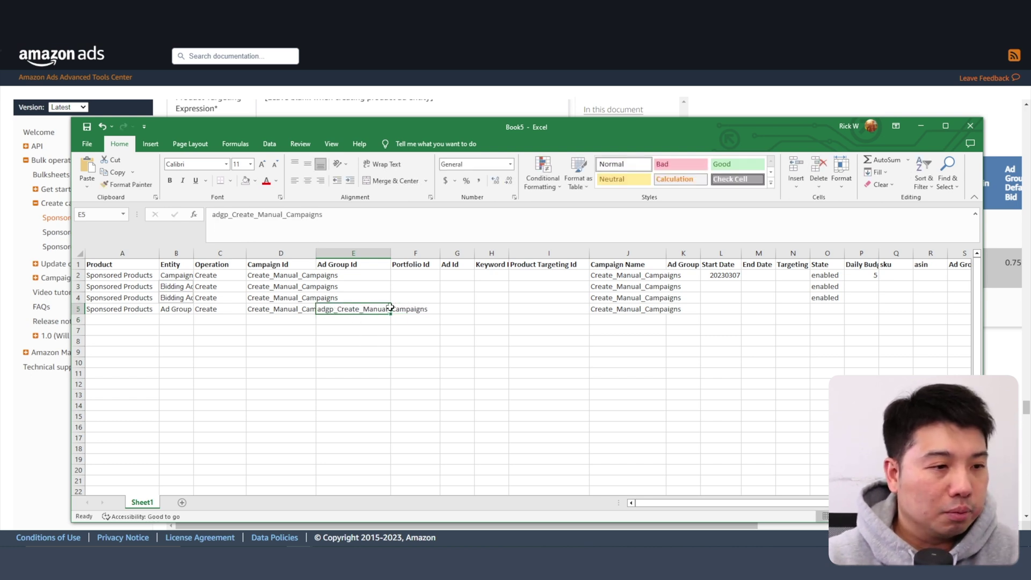
key(ctrl+c)
click(628, 321)
click(629, 309)
click(678, 309)
right_click(677, 310)
click(715, 349)
click(827, 297)
key(ctrl+c)
click(827, 309)
key(ctrl+v)
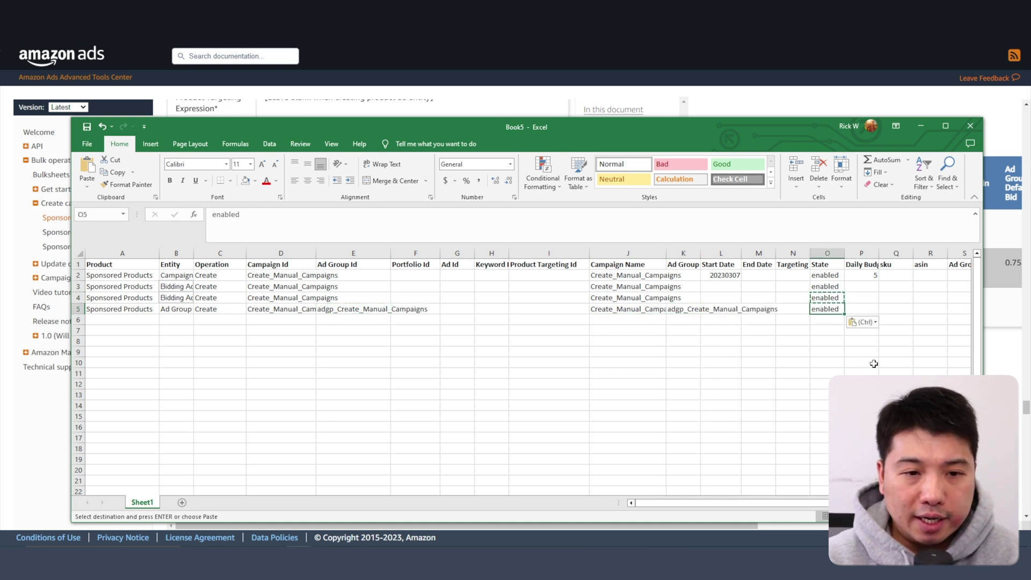
Step: Widen the Ad Group Default Bid column and enter 0.5 as row 5's default bid
key(alt+Tab)
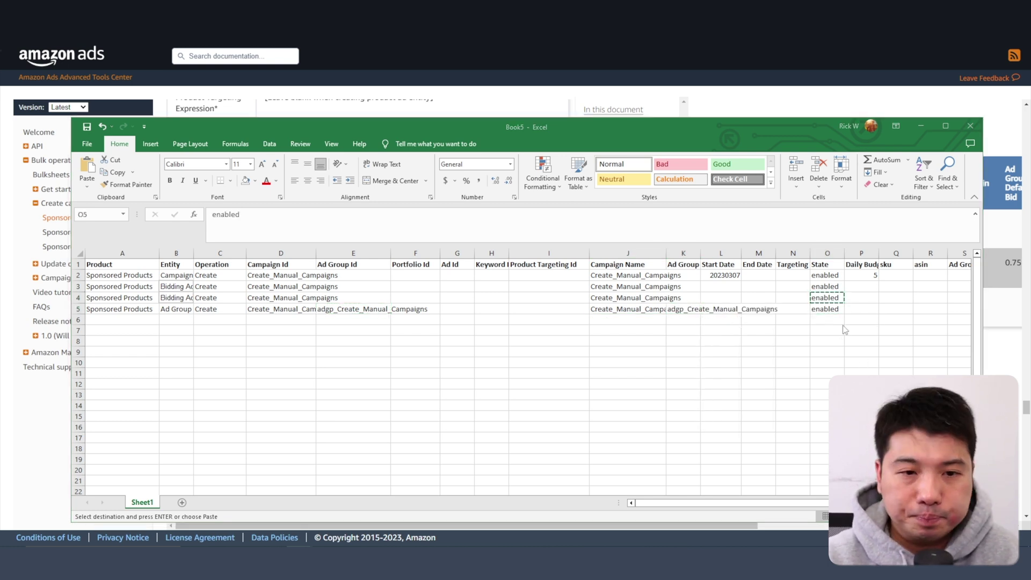
click(825, 309)
drag(730, 502, 781, 503)
key(alt+Tab)
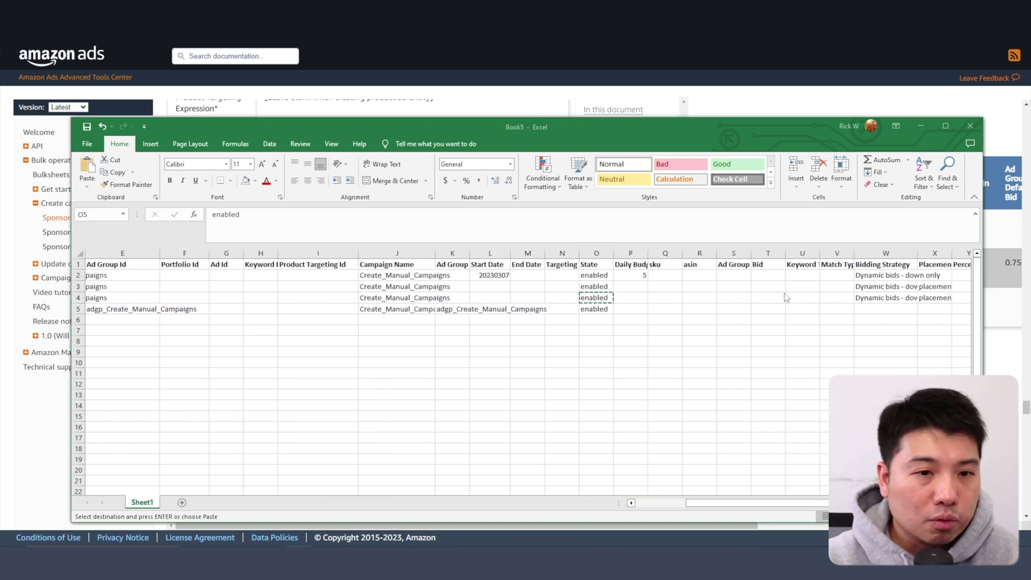
key(alt+Tab)
click(734, 264)
double_click(752, 253)
click(752, 309)
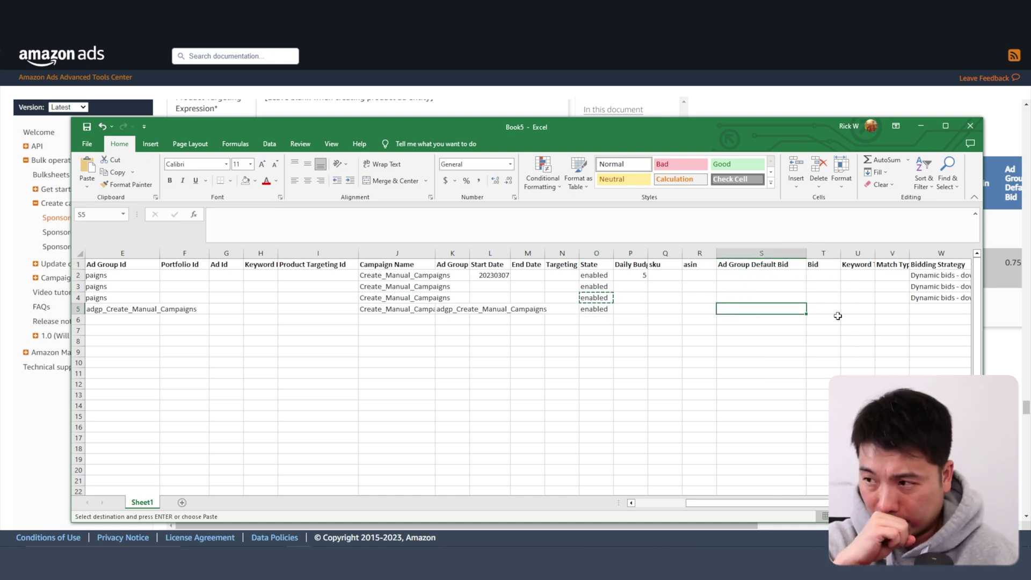
text(0.5)
key(Return)
Step: Return to the documentation's example table for the ad group and product ad rows
scroll(795, 503, right, 2)
scroll(795, 503, left, 6)
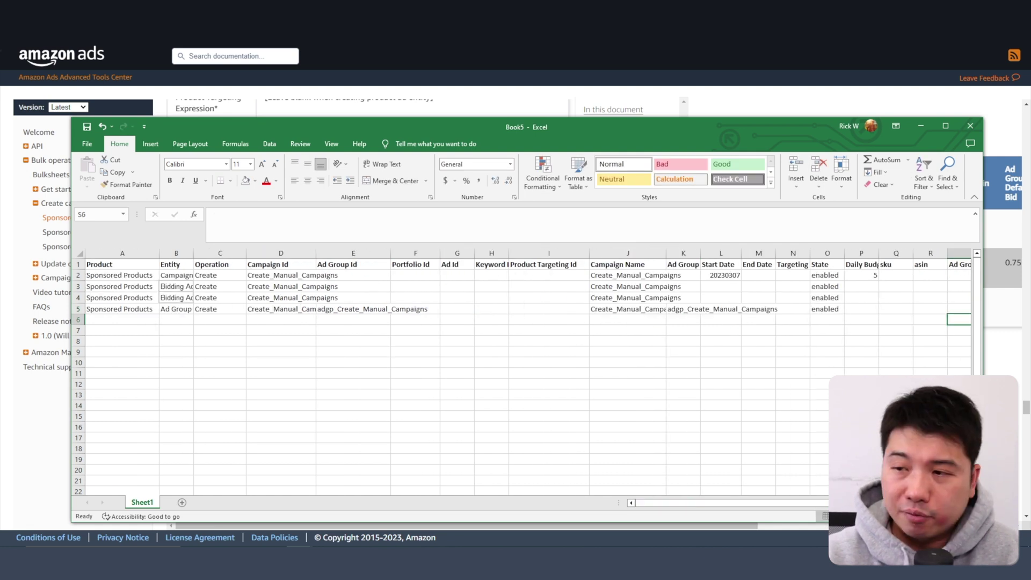
drag(452, 128, 704, 112)
click(163, 268)
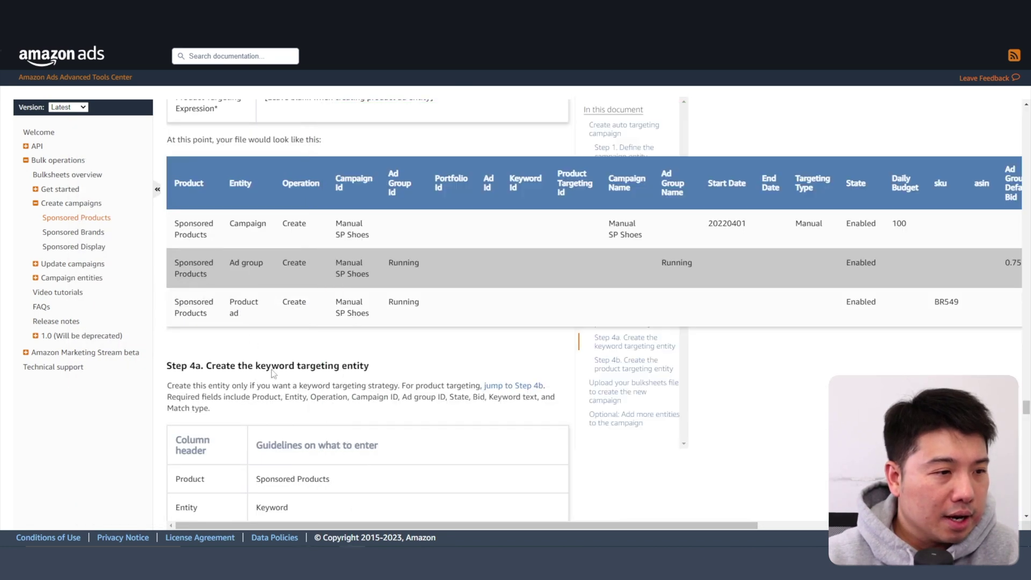
Step: Review the documentation's product ad and keyword rows, then copy Sponsored Products into row 6's Product cell
scroll(276, 376, down, 20)
scroll(326, 385, up, 1)
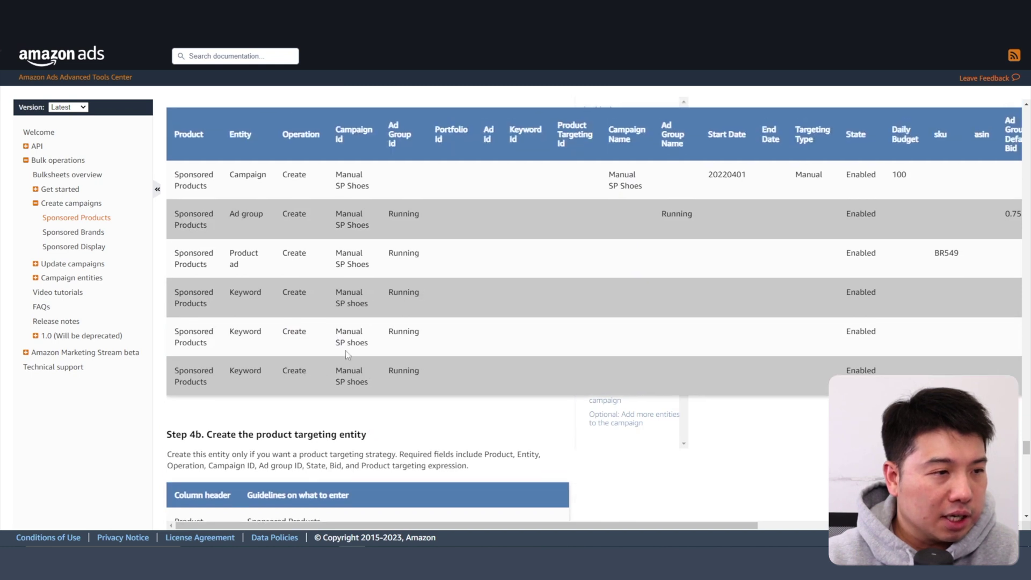
key(alt+Tab)
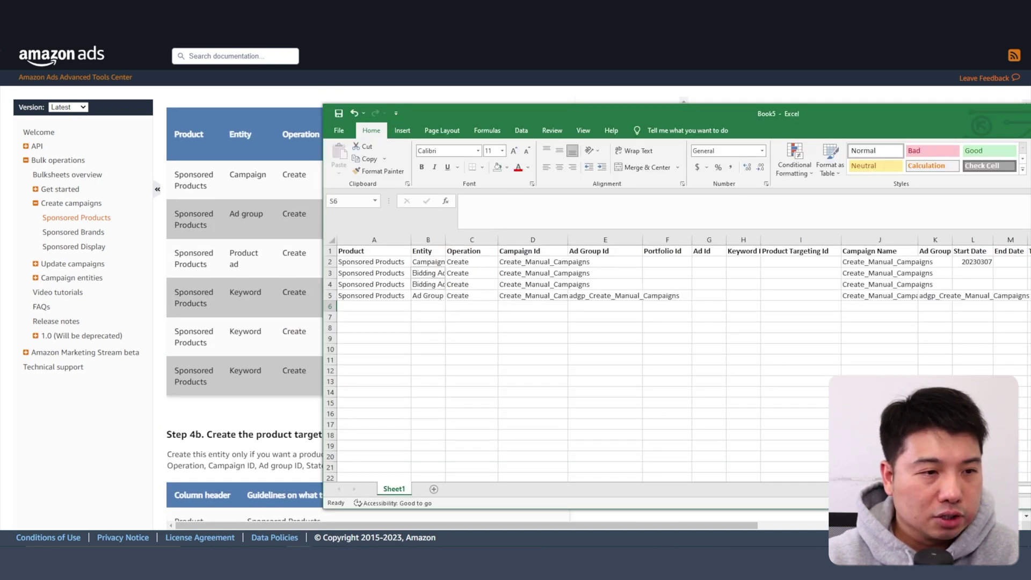
click(376, 295)
key(ctrl+c)
click(384, 306)
key(ctrl+v)
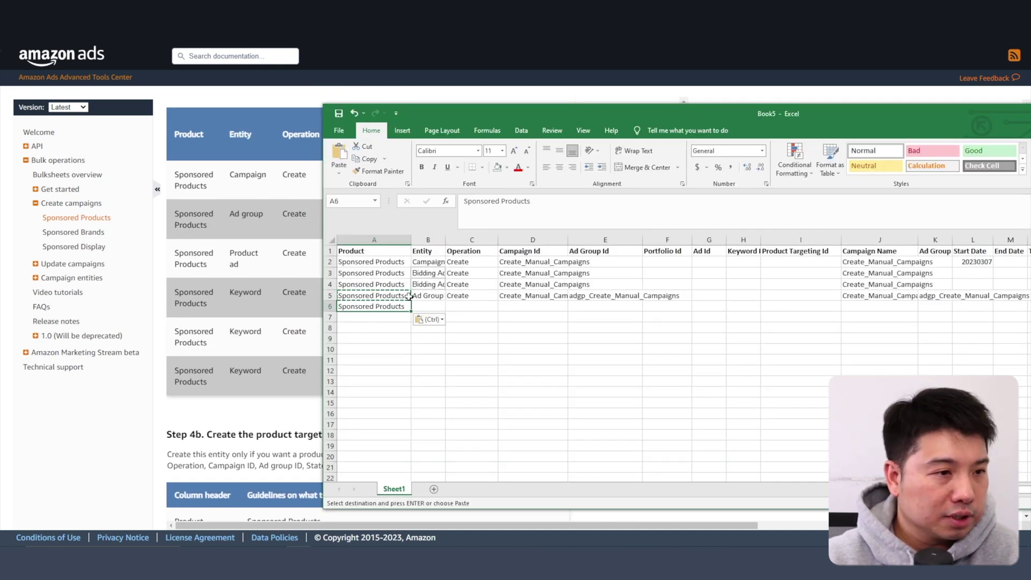
Step: Fill row 6's Entity with Product Ad and its Operation with Create
drag(565, 112, 437, 88)
key(ctrl+Home)
click(316, 274)
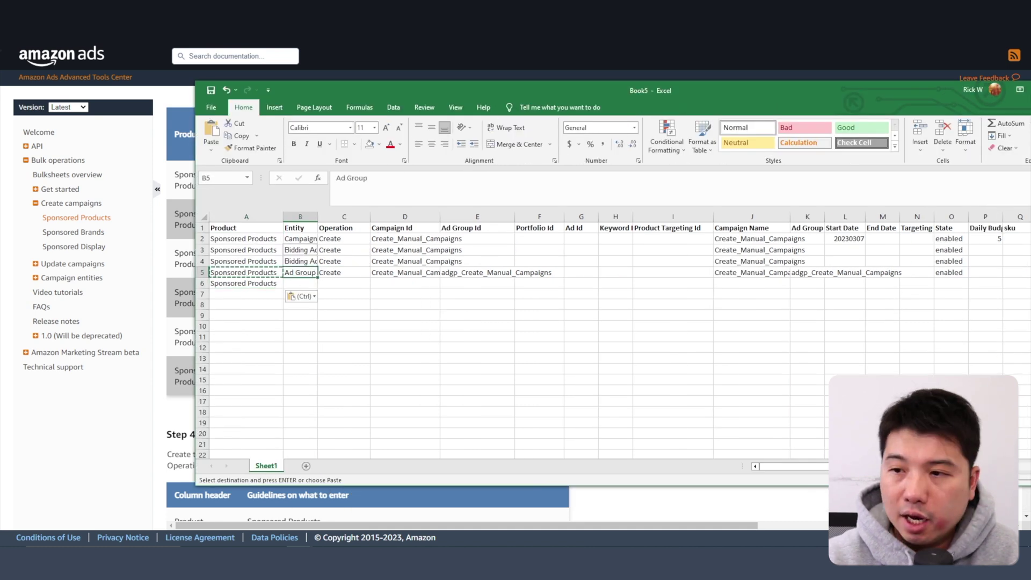
key(alt+Tab)
key(Escape)
click(298, 283)
key(ctrl+v)
click(346, 273)
key(ctrl+c)
click(344, 284)
key(ctrl+v)
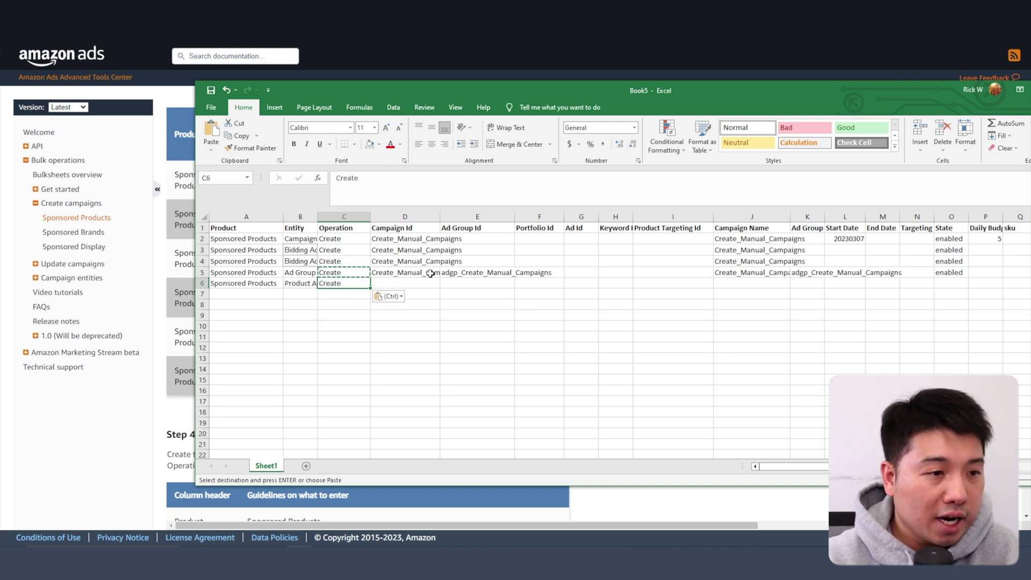
Step: Copy row 5's campaign and ad group IDs and names into row 6
key(alt+Tab)
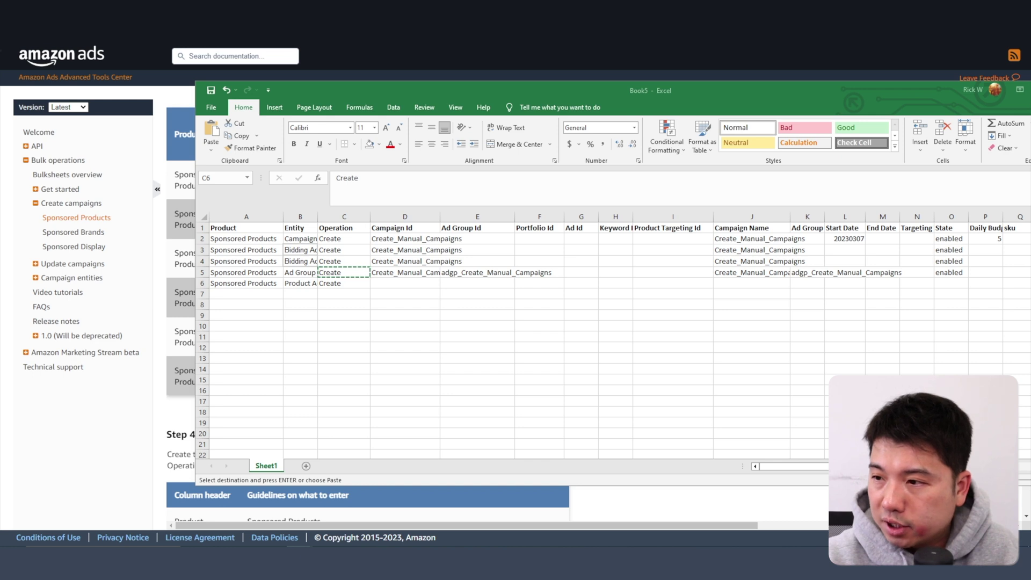
click(581, 272)
drag(437, 272, 806, 273)
key(ctrl+c)
click(406, 283)
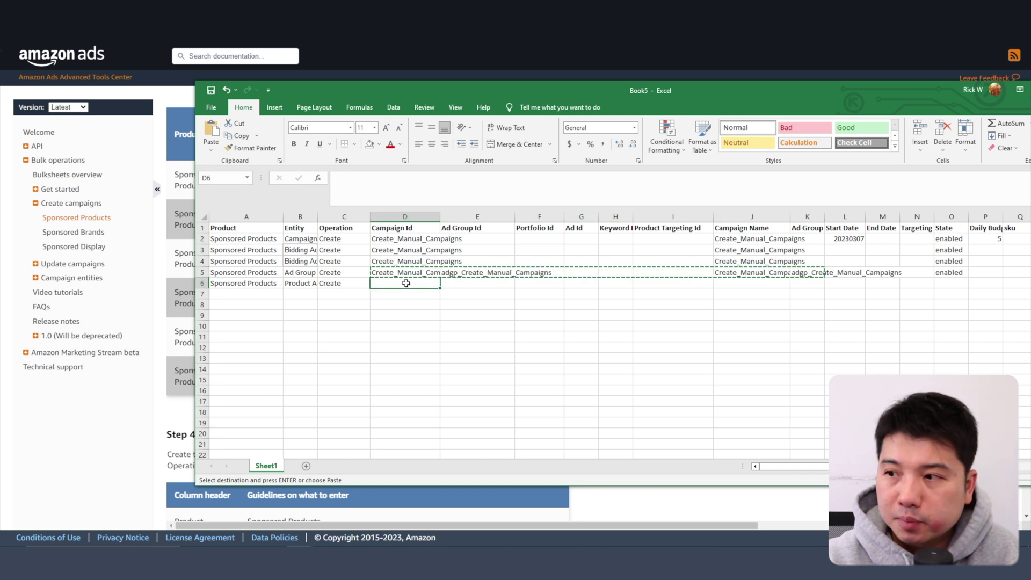
key(ctrl+v)
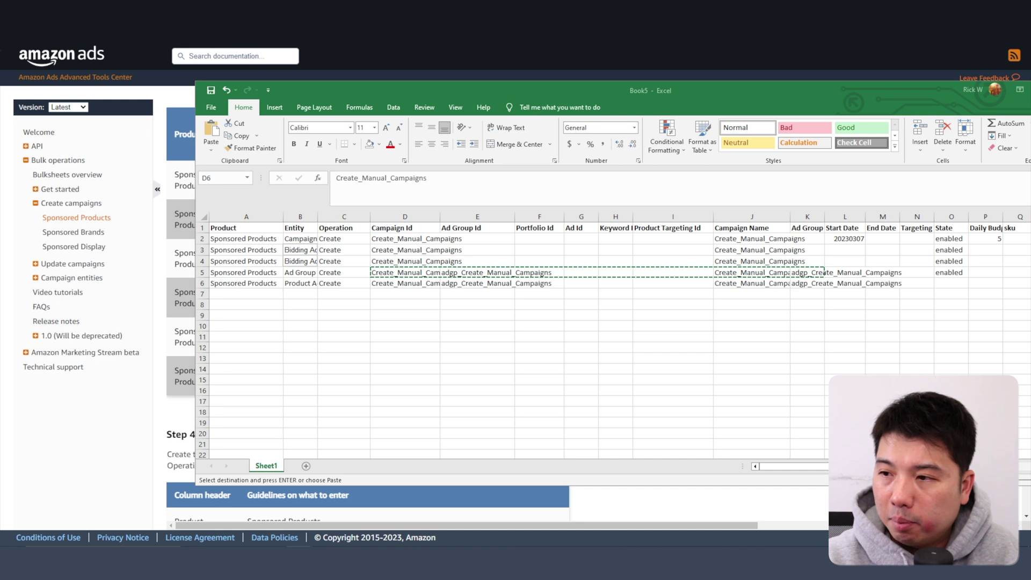
key(ctrl+v)
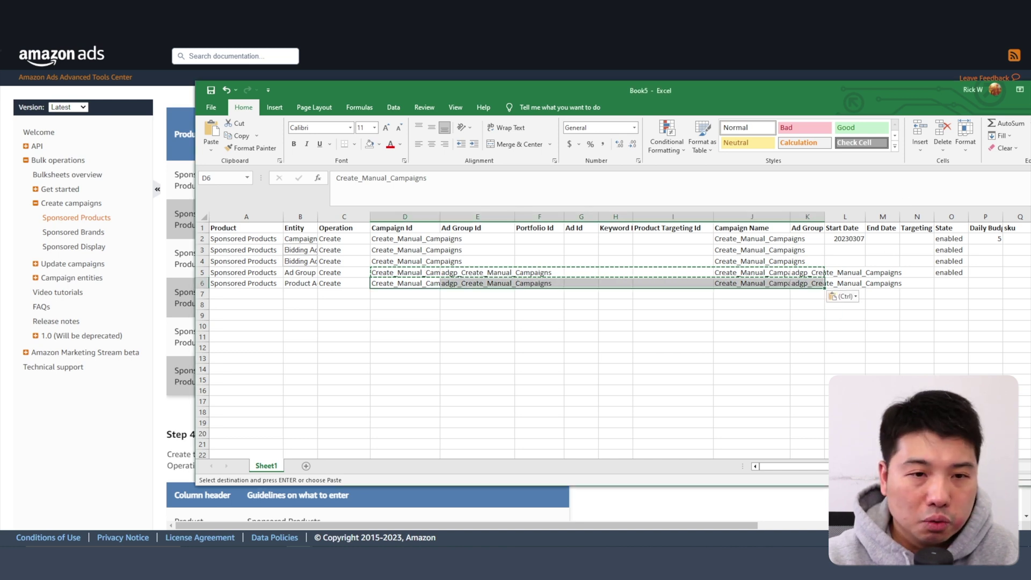
Step: Paste the product SKU BB-2B92-8ZWH into row 6's sku cell
scroll(809, 277, right, 3)
click(811, 272)
click(670, 283)
key(alt+Tab)
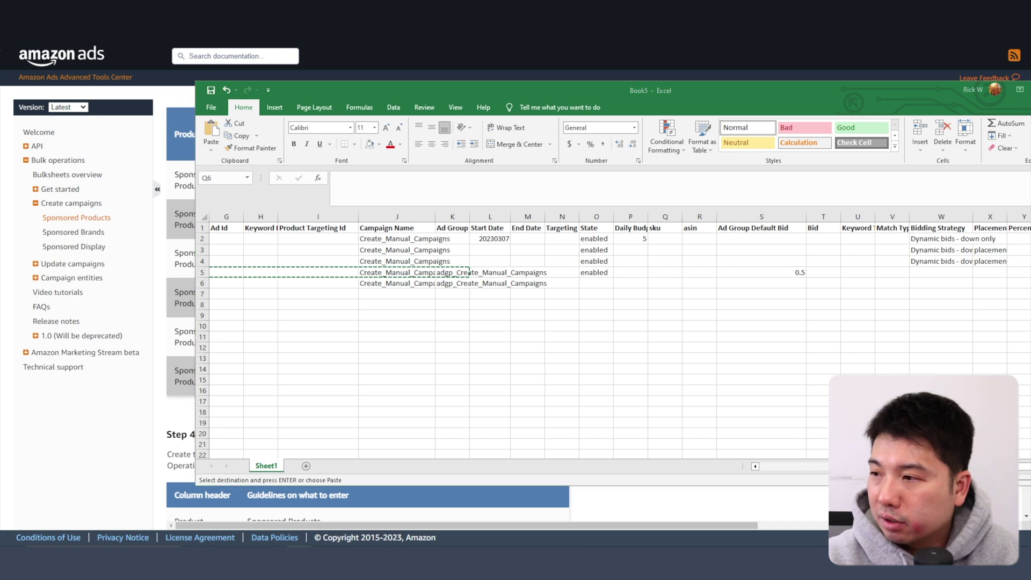
key(Escape)
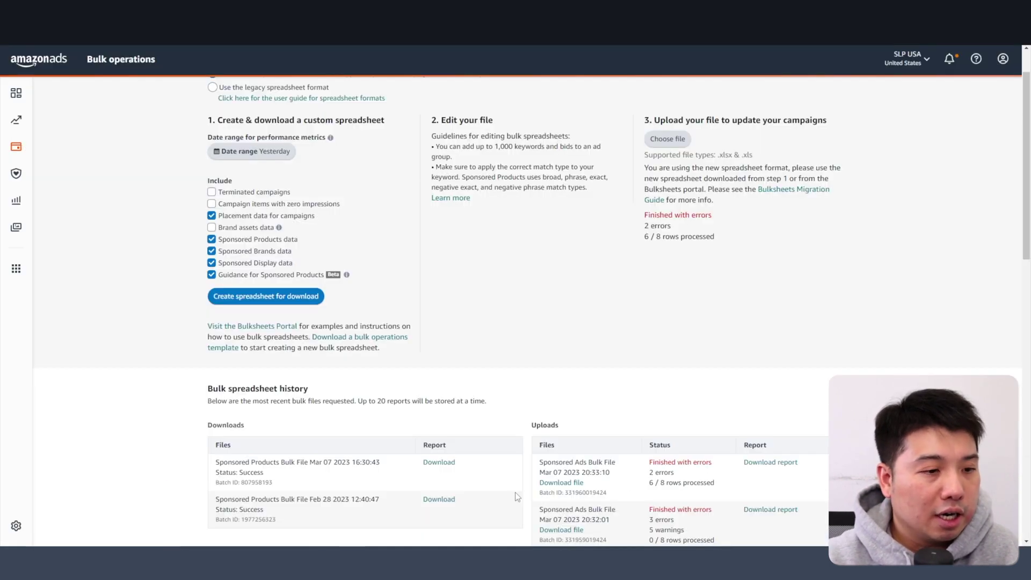
mouse_move(359, 542)
click(469, 502)
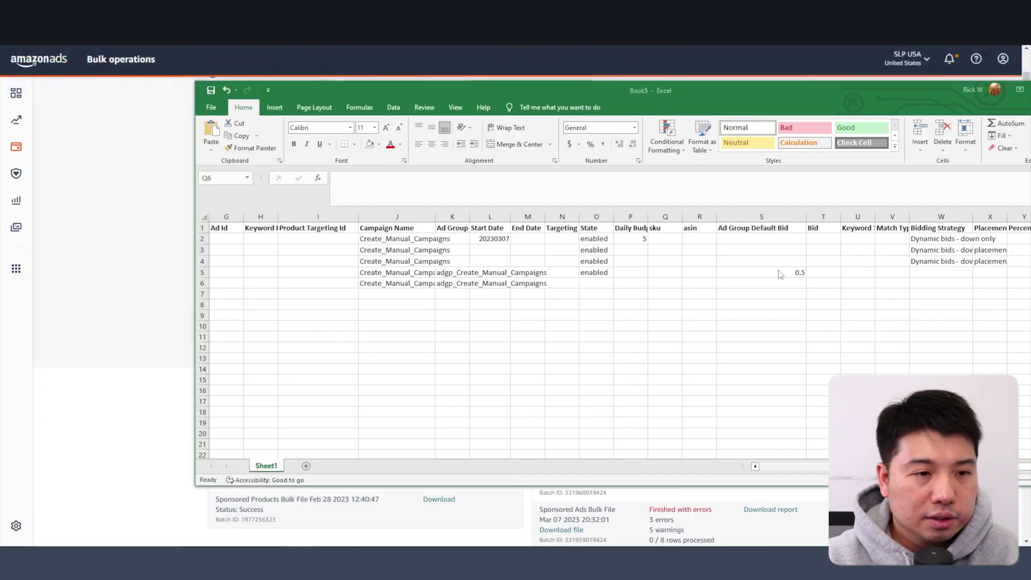
right_click(673, 286)
click(689, 92)
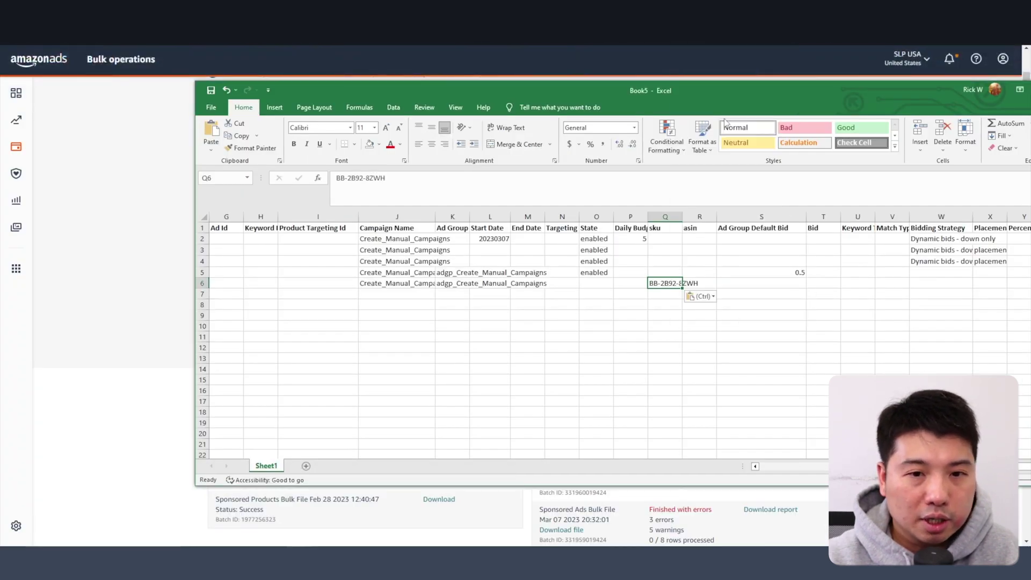
Step: Copy Sponsored Products into row 7's Product cell
click(203, 287)
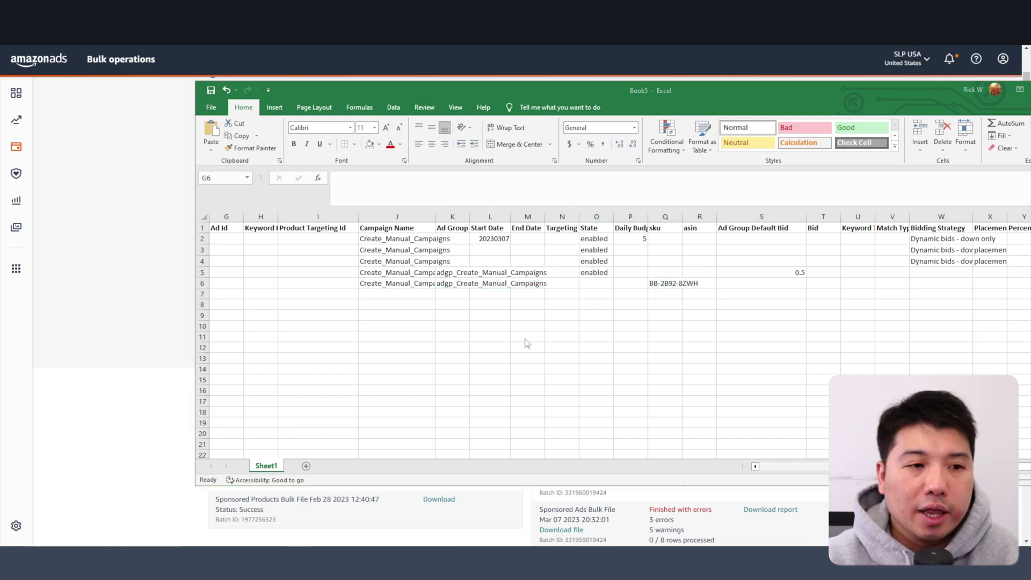
click(324, 311)
drag(859, 466, 630, 458)
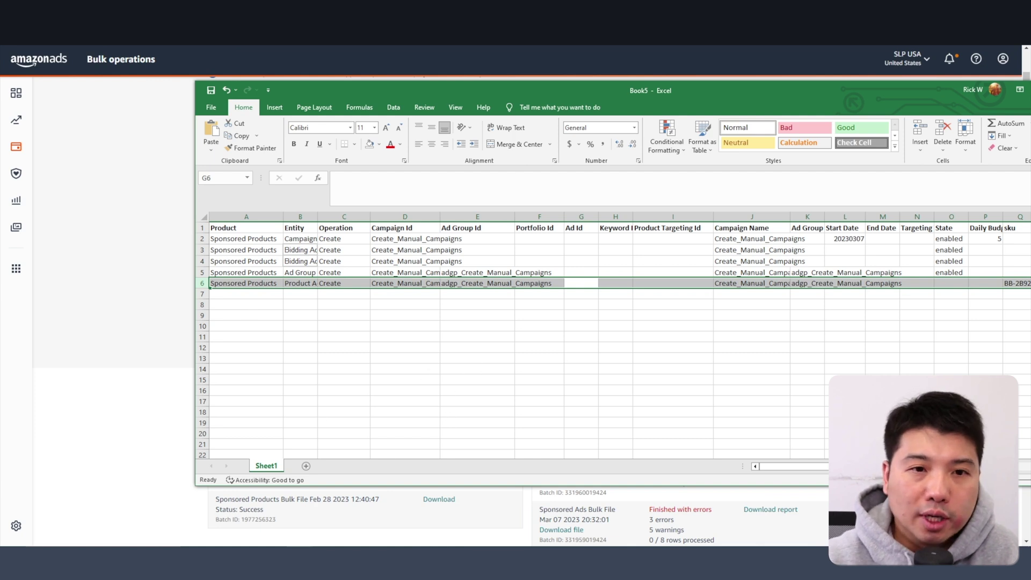
key(alt+Tab)
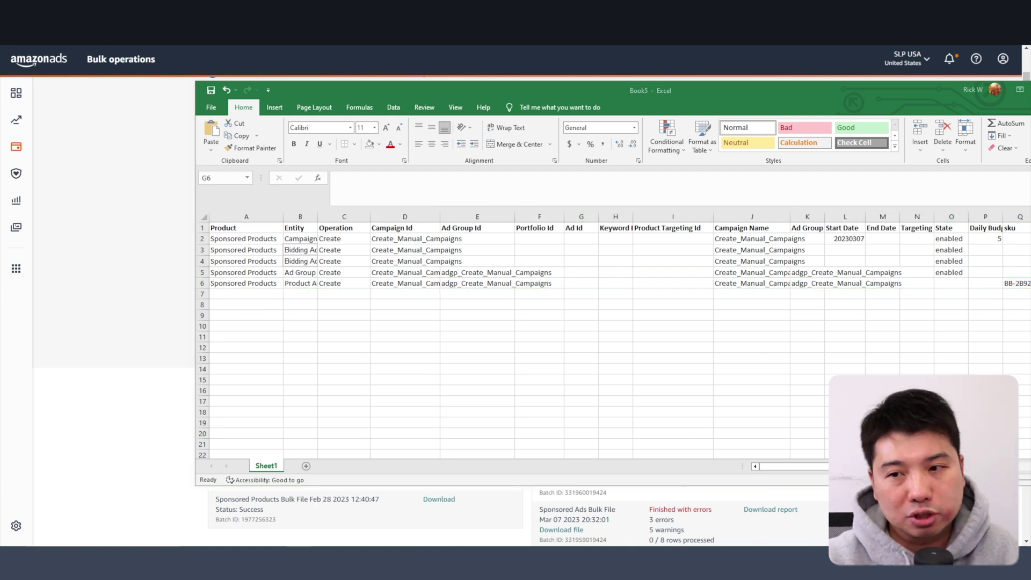
click(314, 311)
click(266, 285)
key(ctrl+c)
click(268, 295)
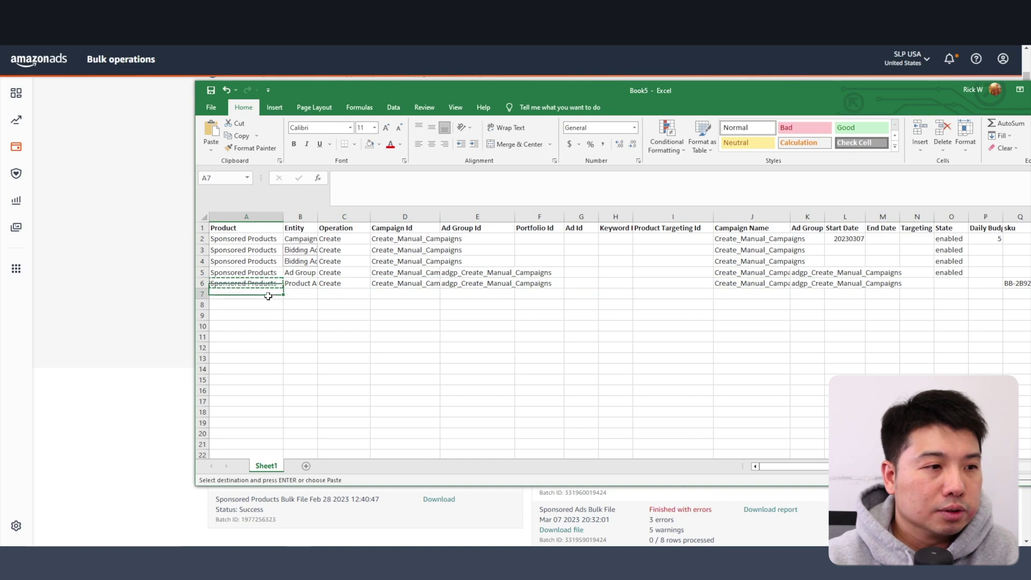
key(ctrl+v)
Step: Set row 7's Entity to Keyword and its Operation to Create
click(316, 292)
text(Keyw)
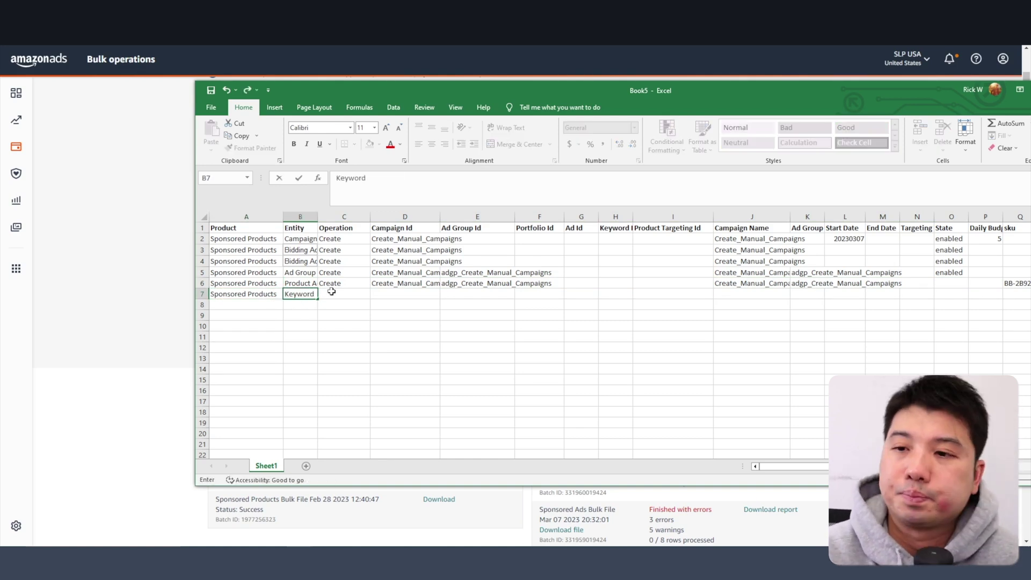
key(Return)
key(Up)
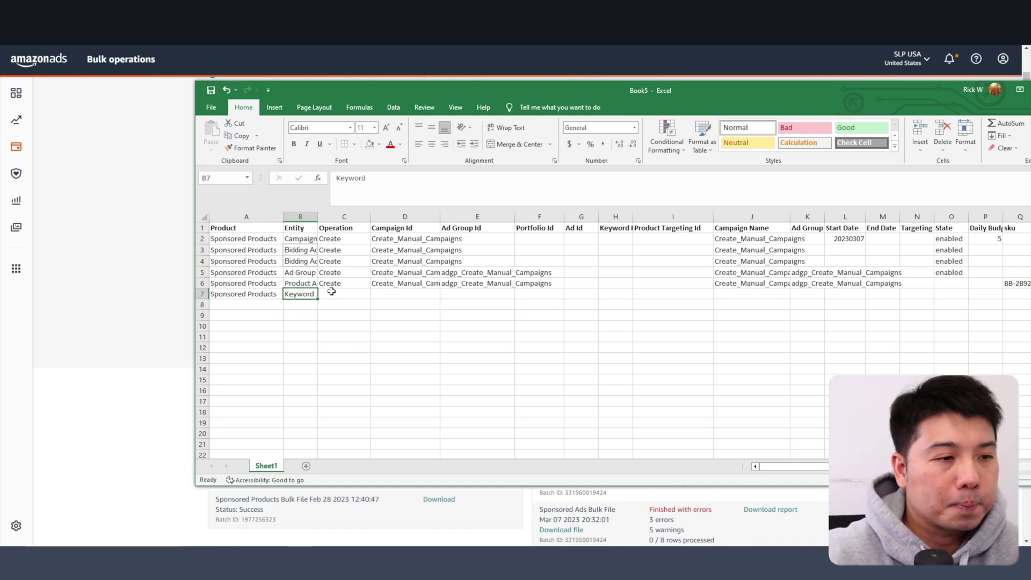
key(Up)
key(Right)
key(ctrl+c)
key(Down)
key(ctrl+v)
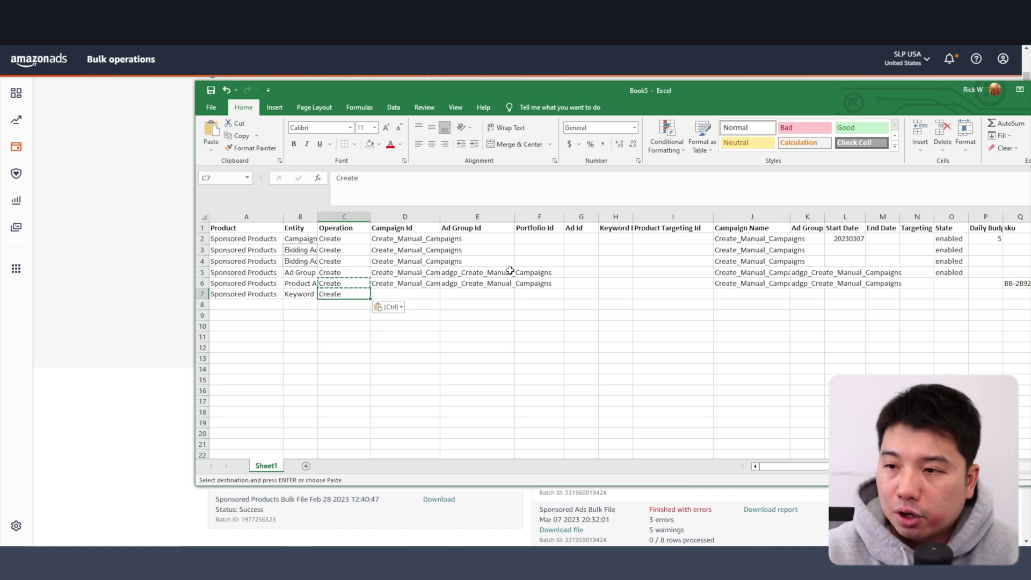
Step: Copy row 6's campaign and ad group IDs and names into row 7
drag(403, 283, 467, 283)
key(ctrl+c)
click(430, 295)
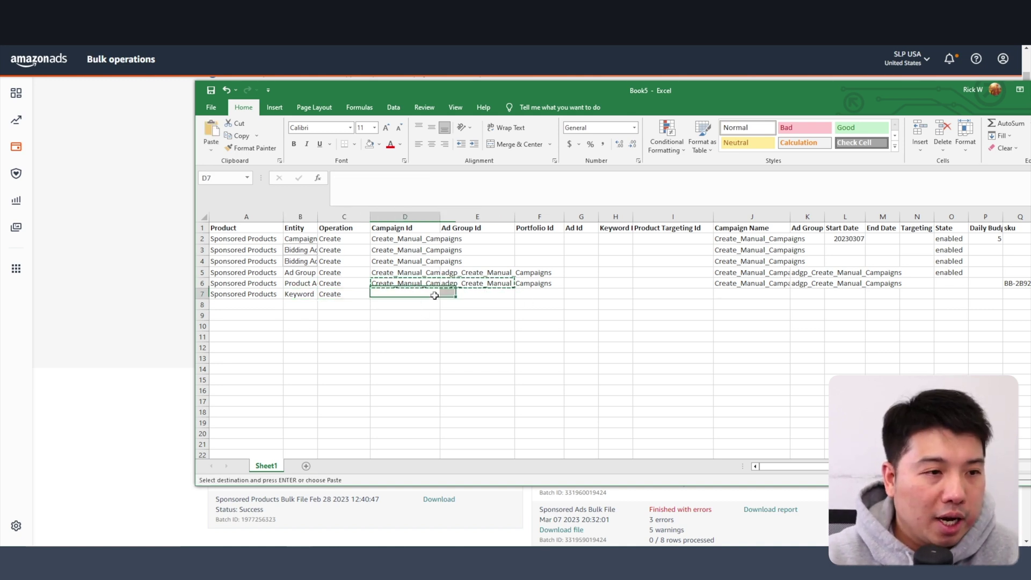
key(ctrl+v)
drag(760, 284, 805, 283)
key(ctrl+c)
key(Down)
key(ctrl+v)
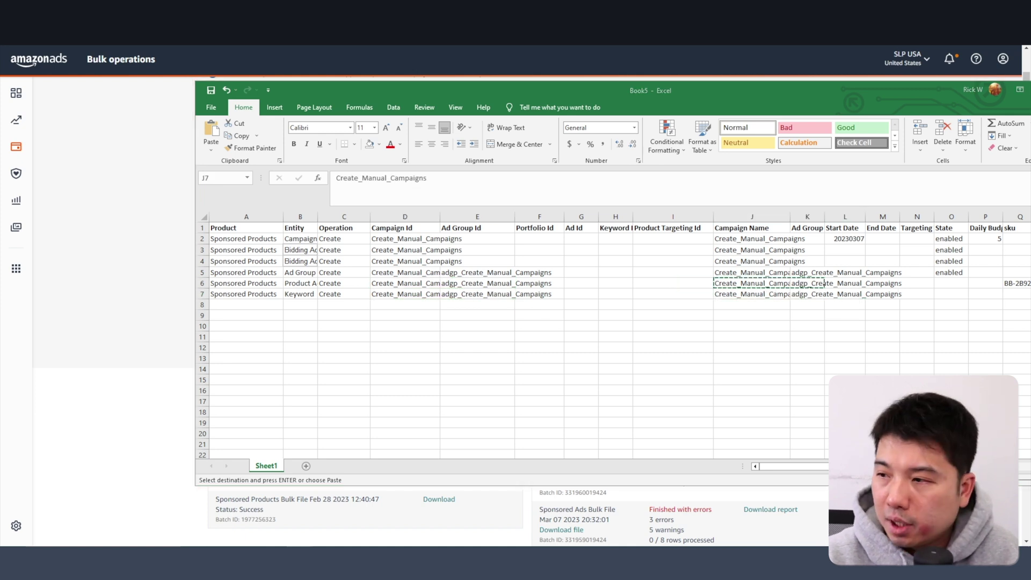
Step: Widen the Keyword Text column and enter 1.25 as row 7's Bid
click(974, 284)
key(Right)
key(Right)
key(Right)
key(Right)
key(Right)
key(Right)
key(Right)
key(Right)
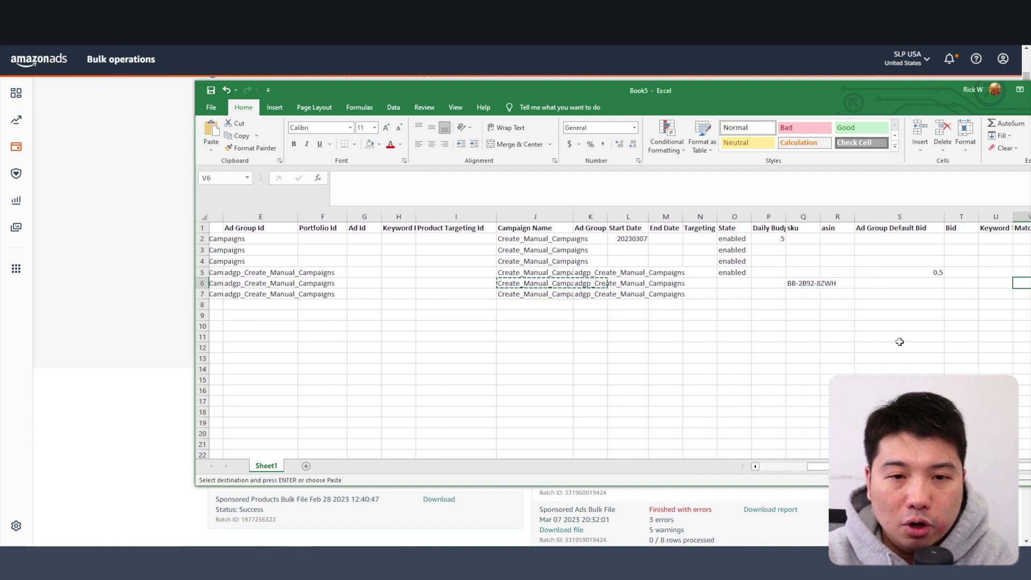
drag(874, 229, 877, 265)
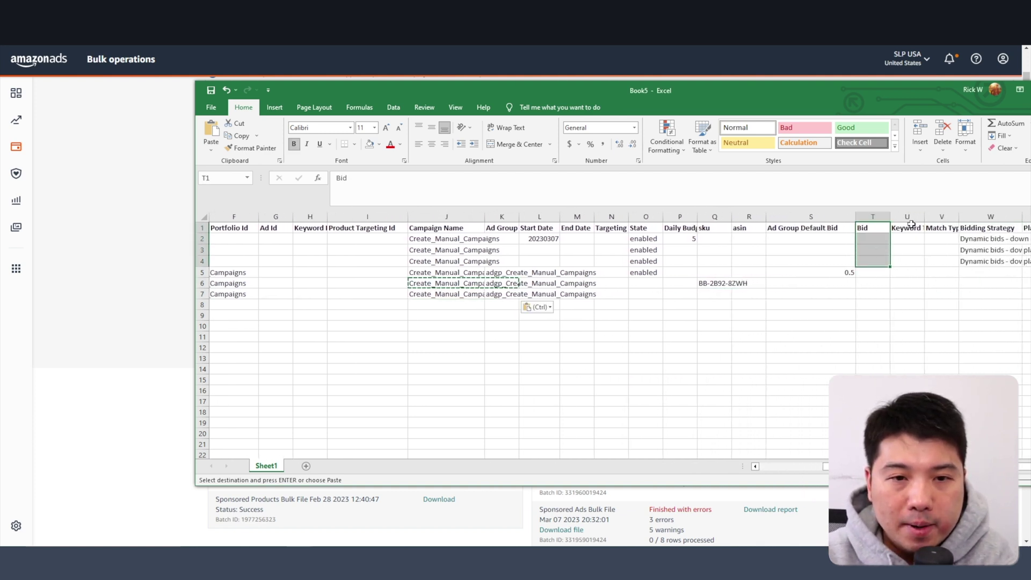
click(912, 228)
drag(925, 217, 966, 210)
click(982, 228)
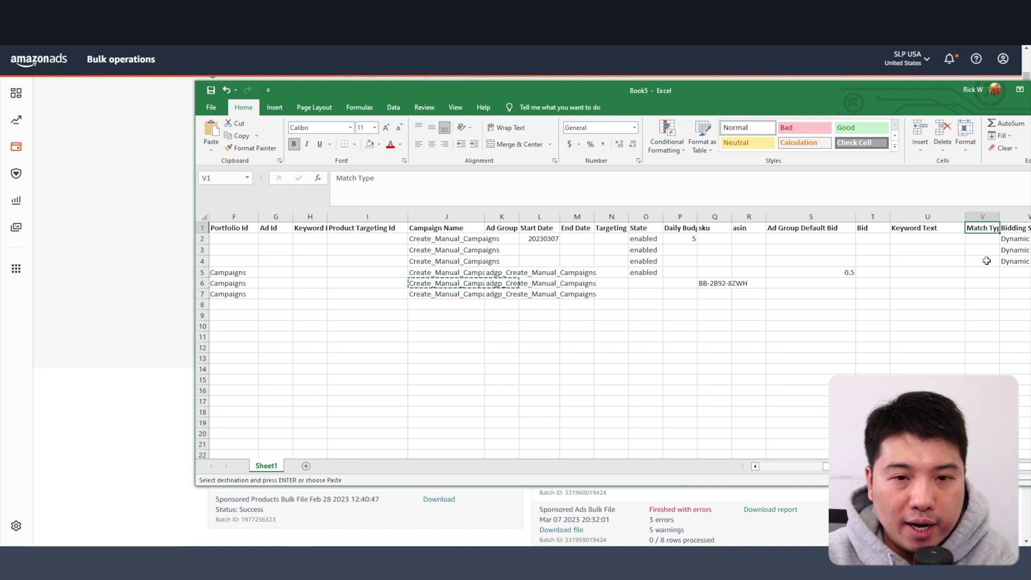
click(973, 283)
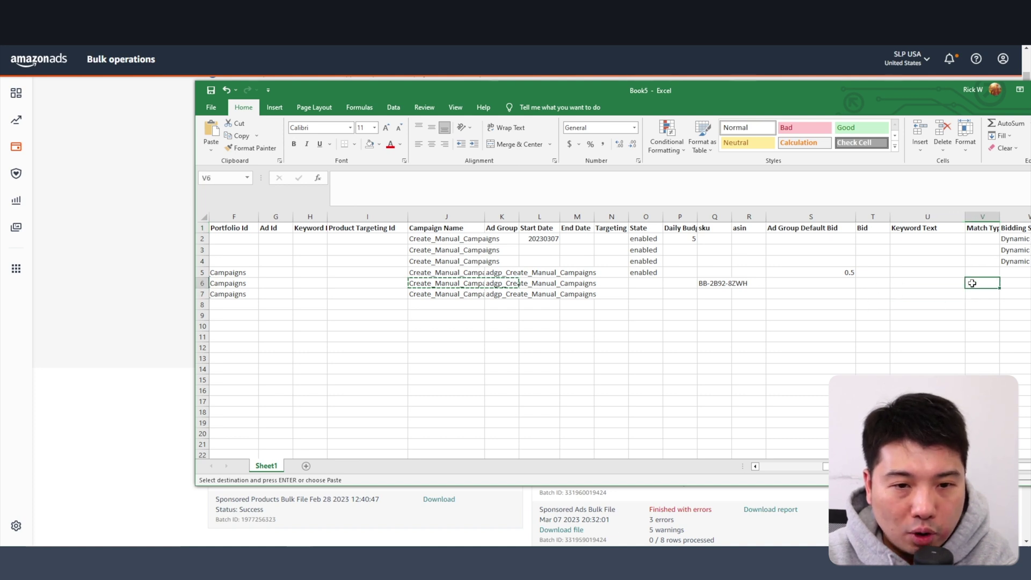
click(974, 295)
key(Left)
key(Left)
key(Left)
key(Left)
key(Right)
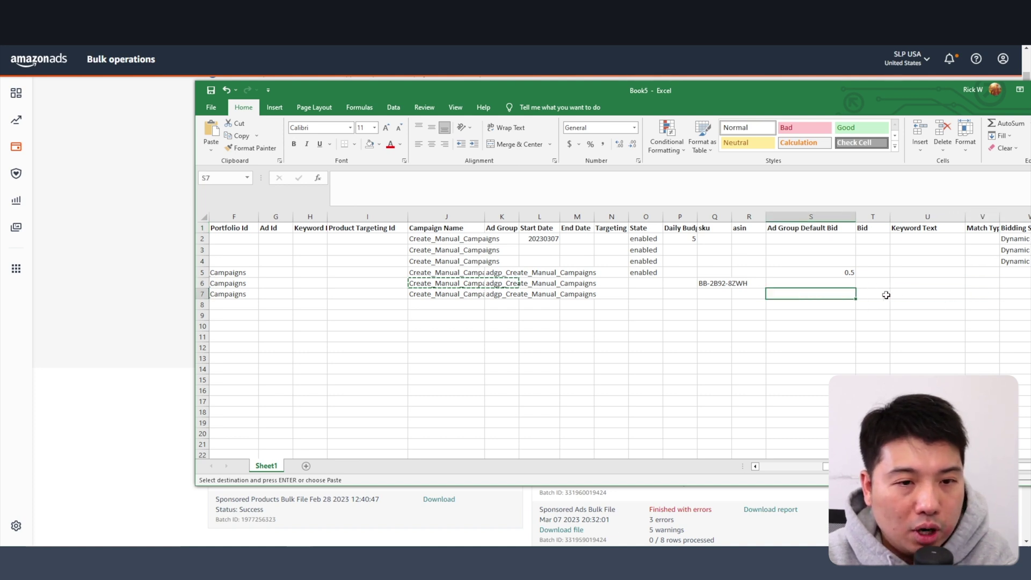
click(874, 295)
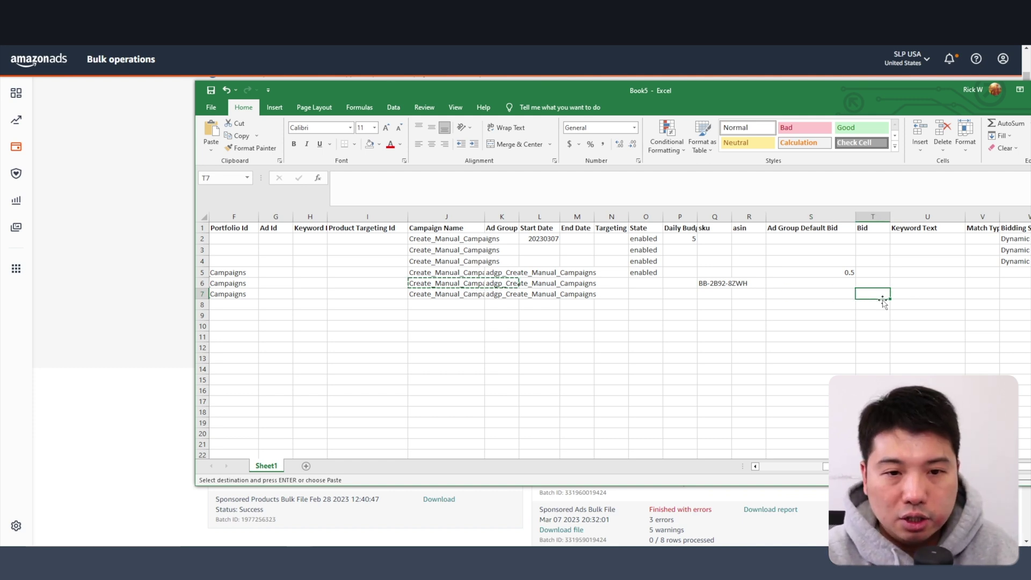
text(1.25)
key(Tab)
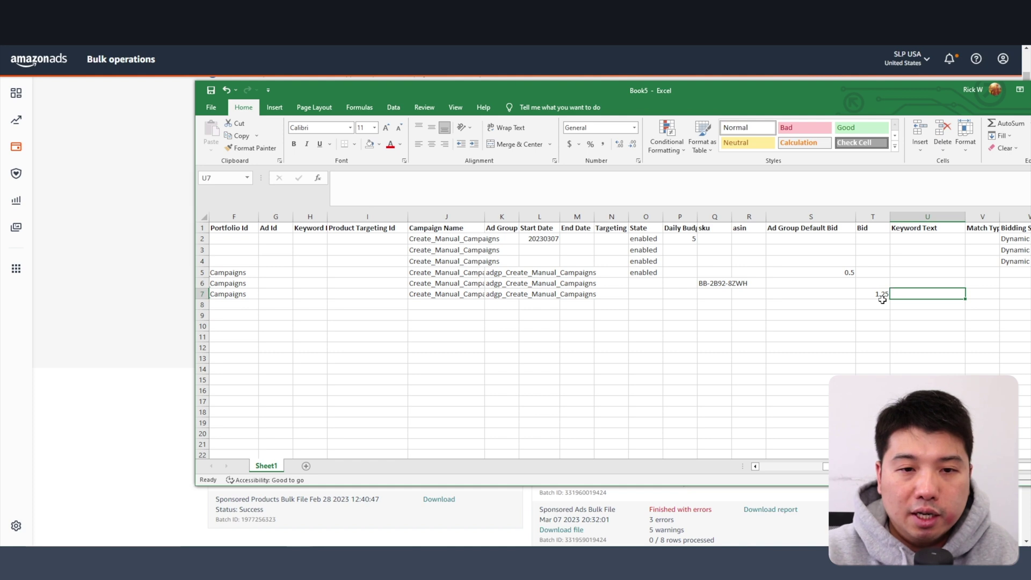
Step: Enter Baby monitor mount as row 7's keyword text and exact as its match type
text(Bab)
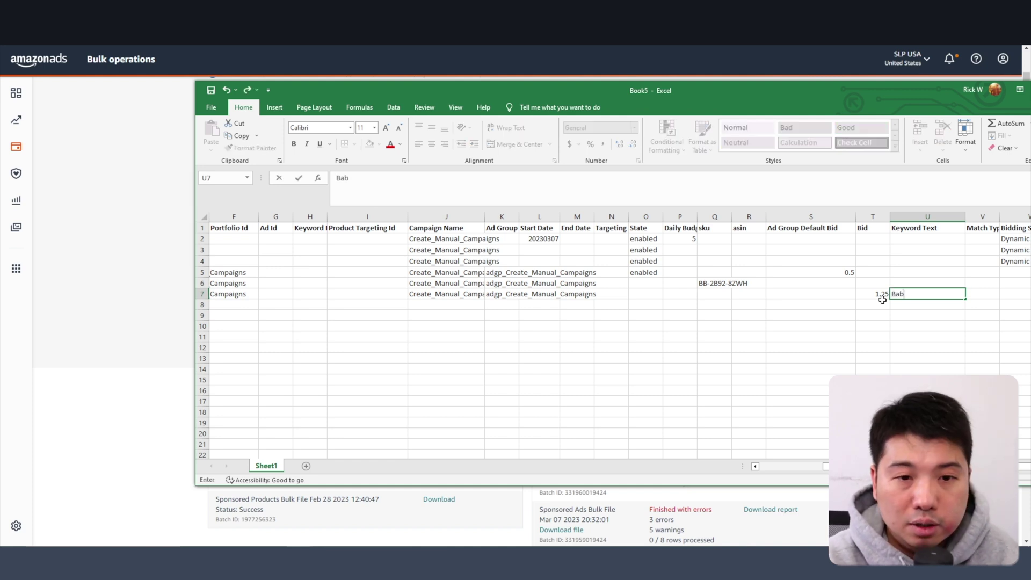
text(y monitor mount)
key(Return)
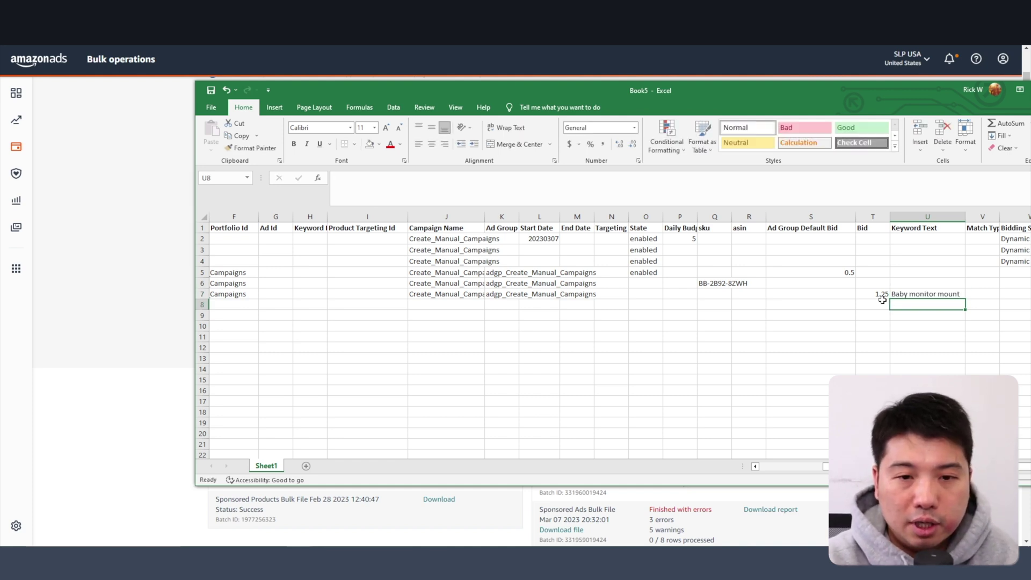
key(Up)
key(Right)
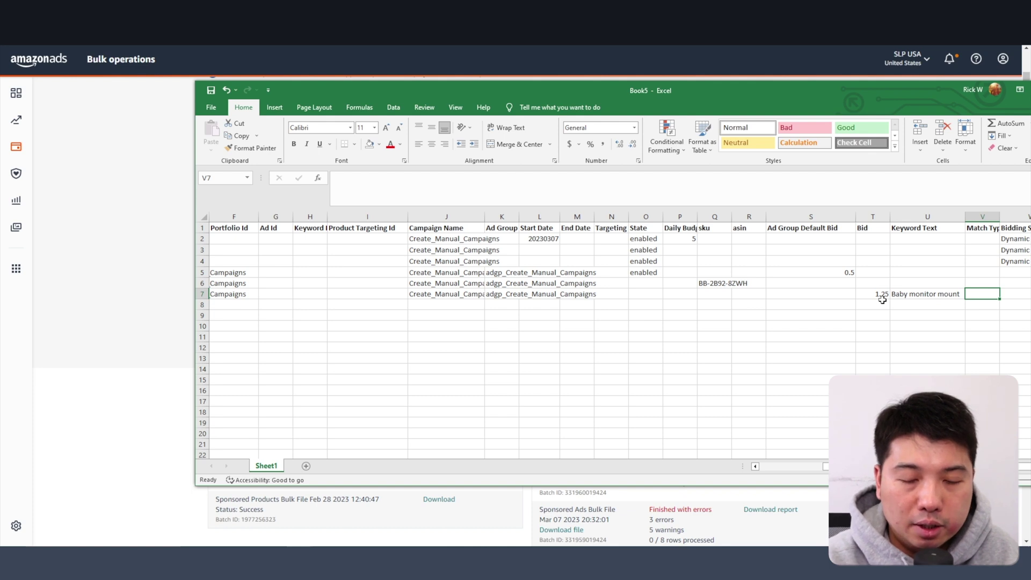
text(exa)
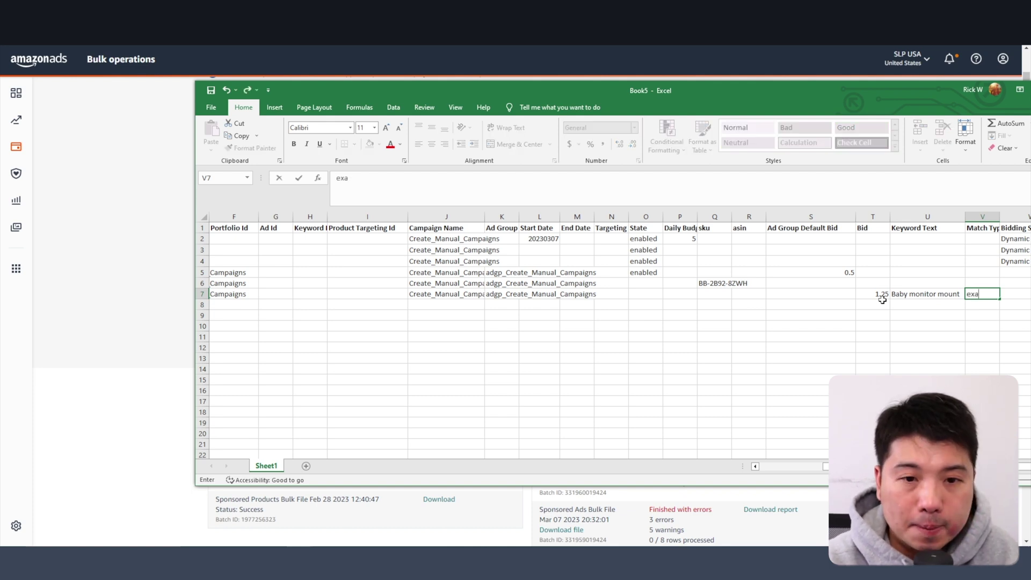
text(cy)
key(BackSpace)
text(t)
key(Return)
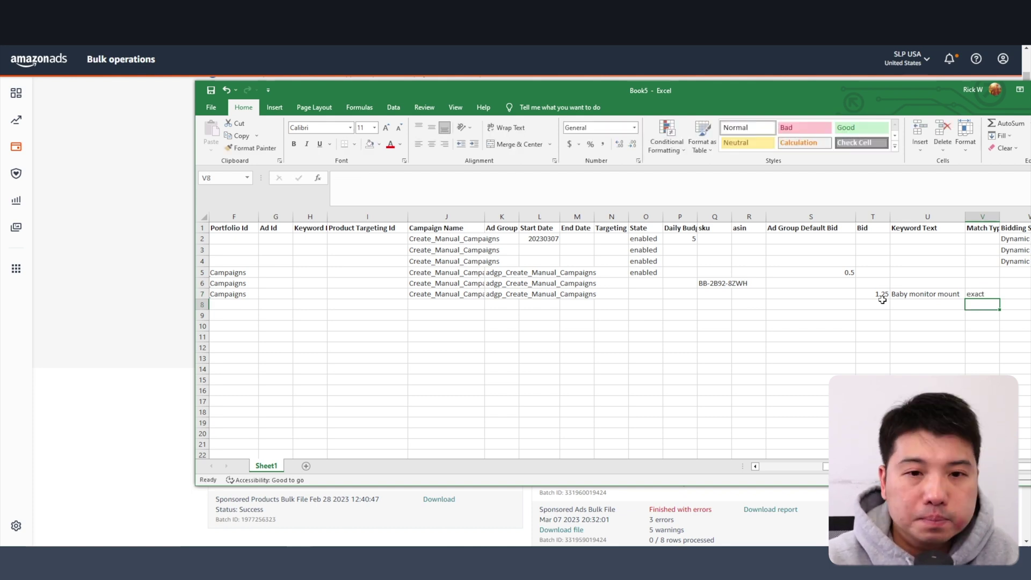
scroll(364, 403, left, 3)
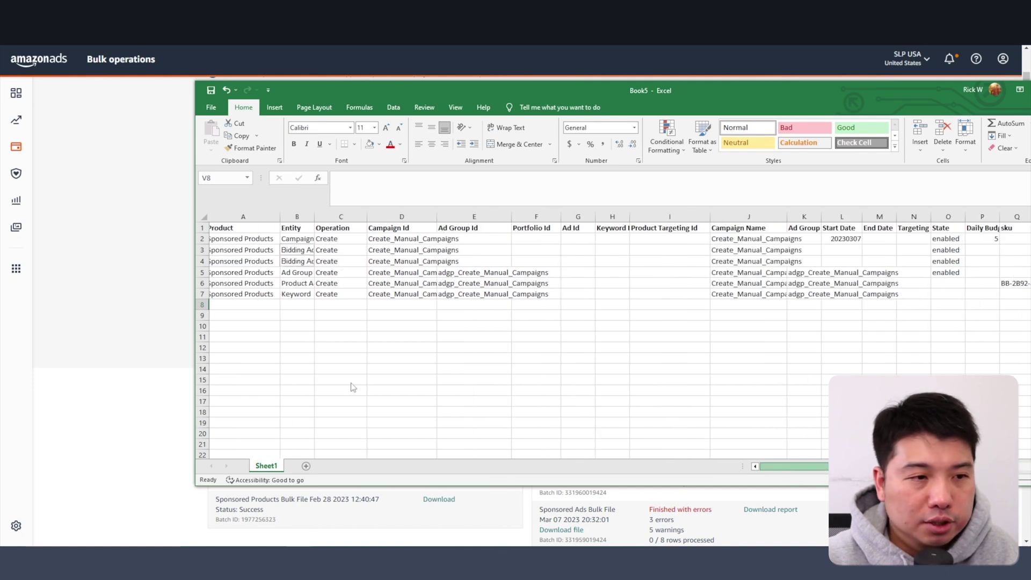
Step: Copy row 7 and paste it as row 8
click(204, 294)
key(ctrl+c)
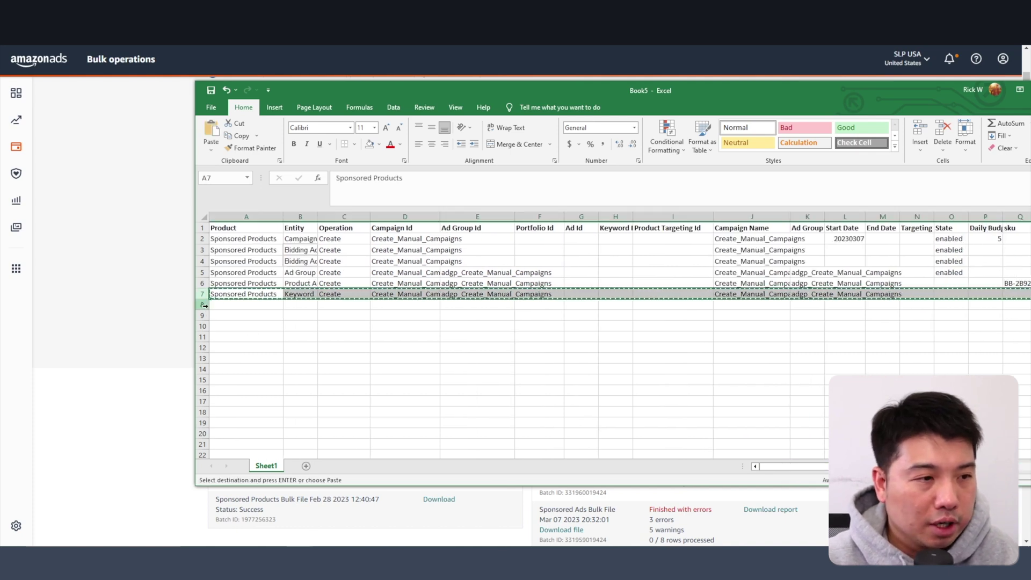
click(202, 305)
key(ctrl+v)
scroll(613, 338, right, 3)
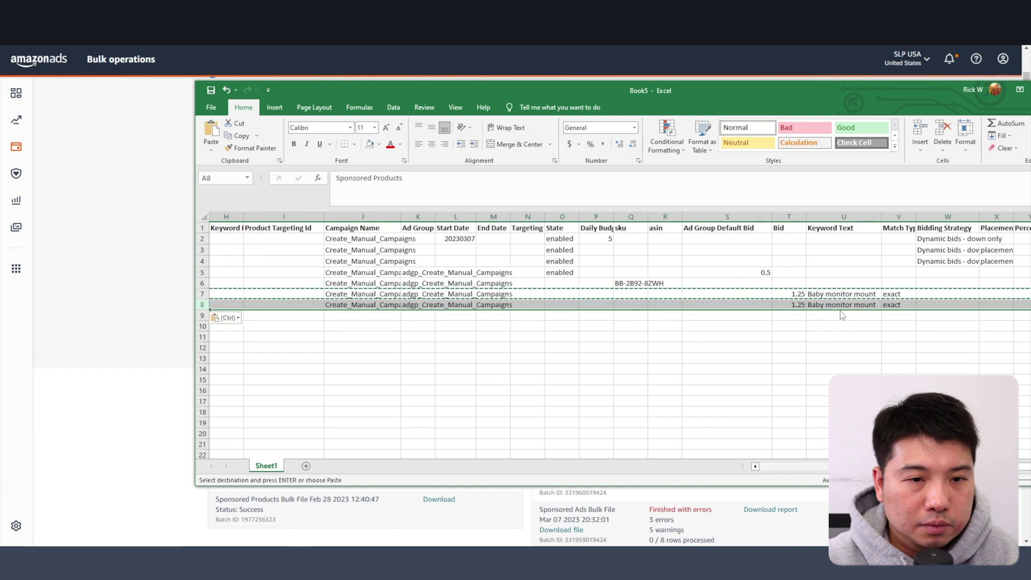
Step: Set row 8's Bid to 0.8 and its Match Type to phrase
click(800, 305)
text(.80)
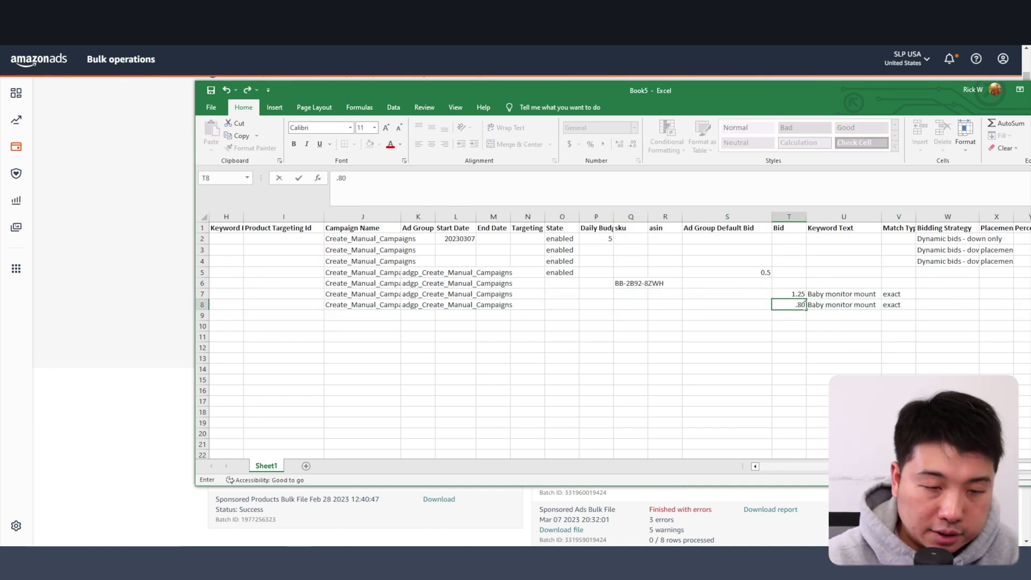
key(Tab)
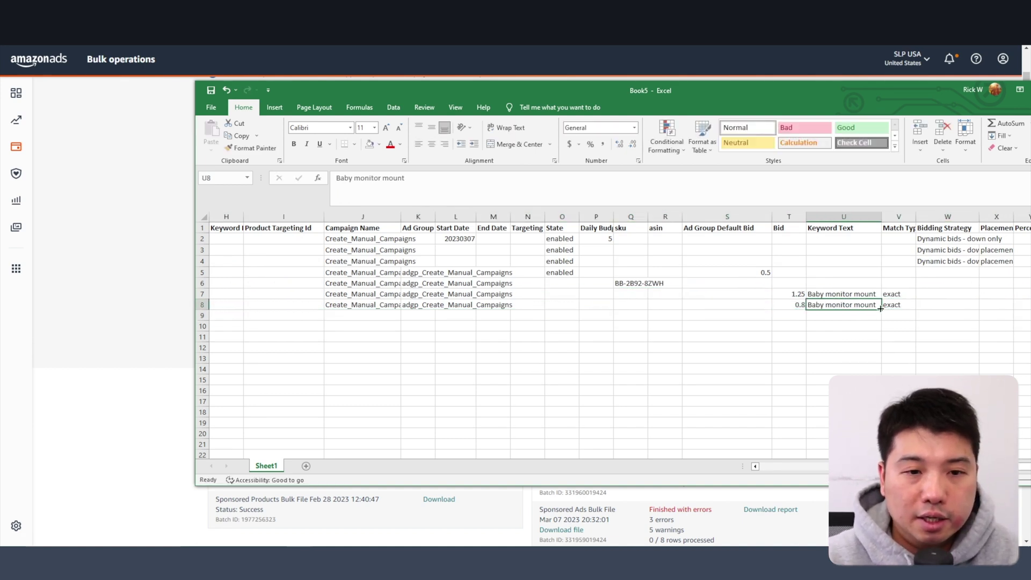
click(902, 304)
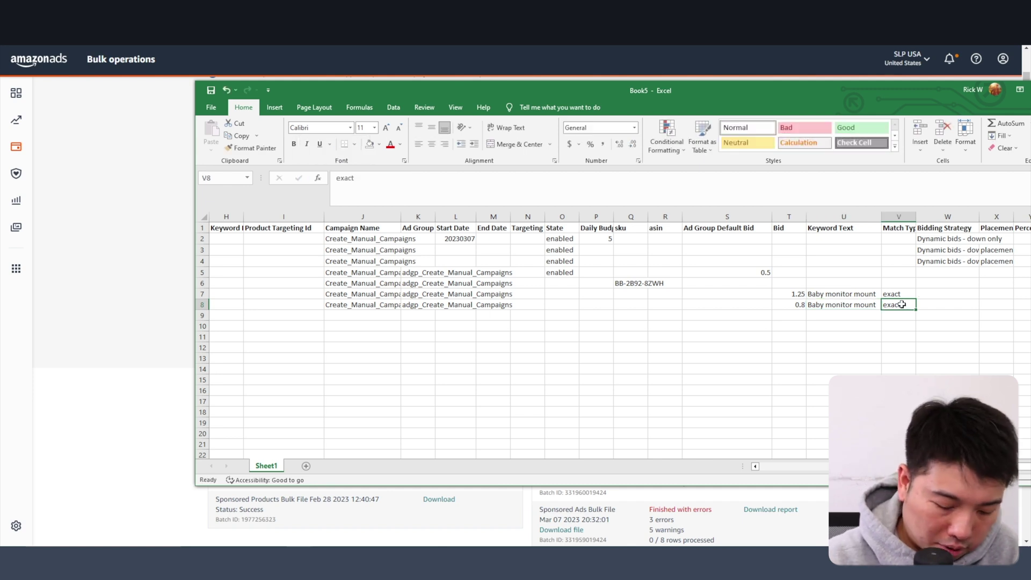
text([)
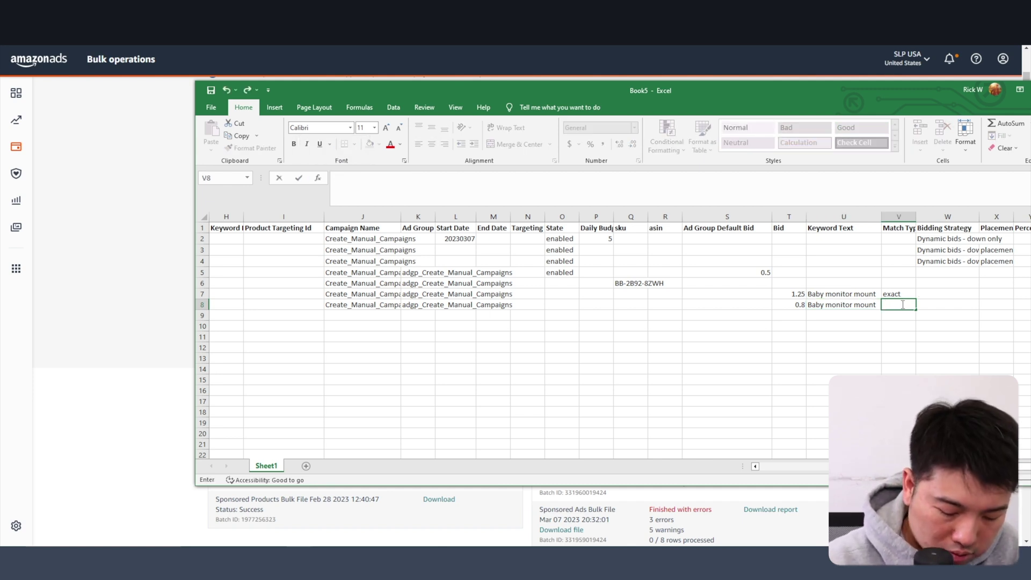
text(hrase)
key(Return)
Step: Change row 8's keyword text to Baby corner monitor mount
click(875, 305)
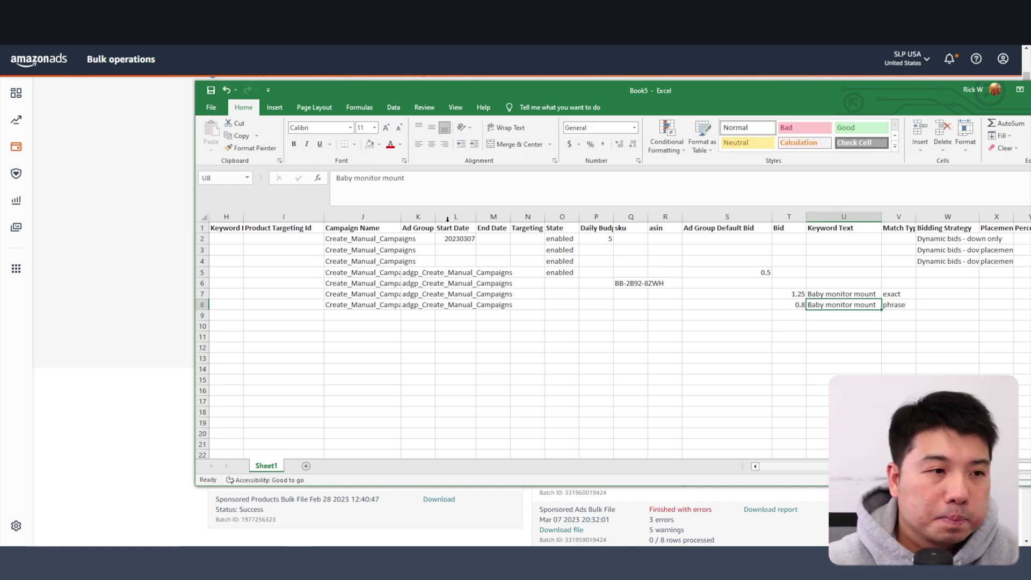
drag(406, 178, 345, 182)
click(353, 178)
text(co)
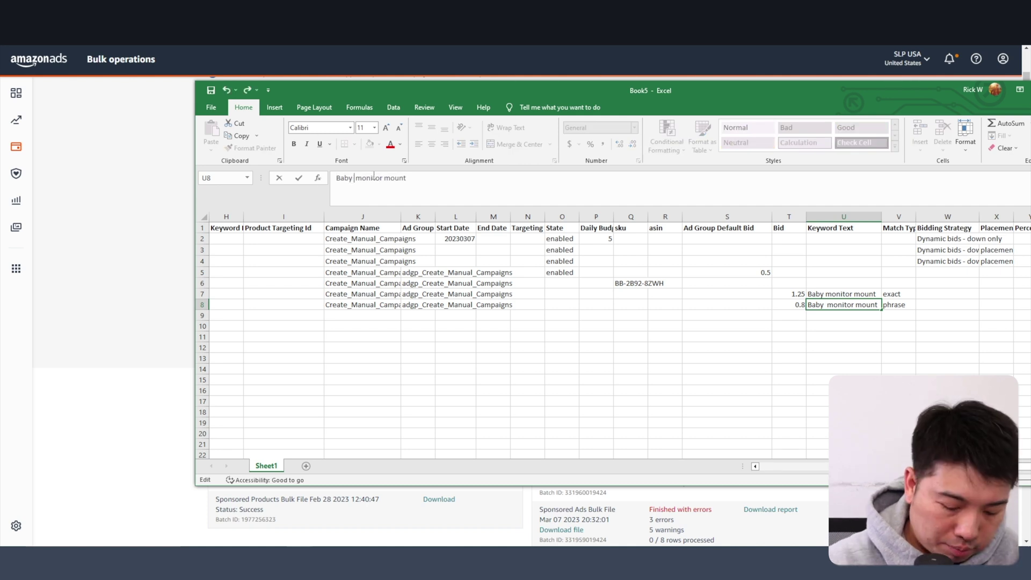
text(rner)
key(Return)
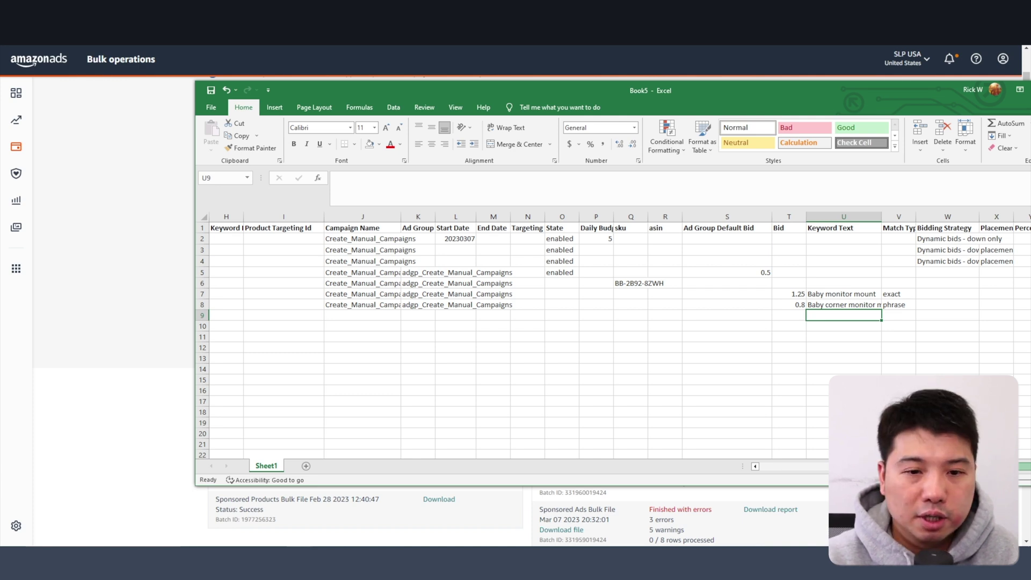
Step: Review the campaign and ad group IDs and names across all rows of the sheet
scroll(598, 457, left, 3)
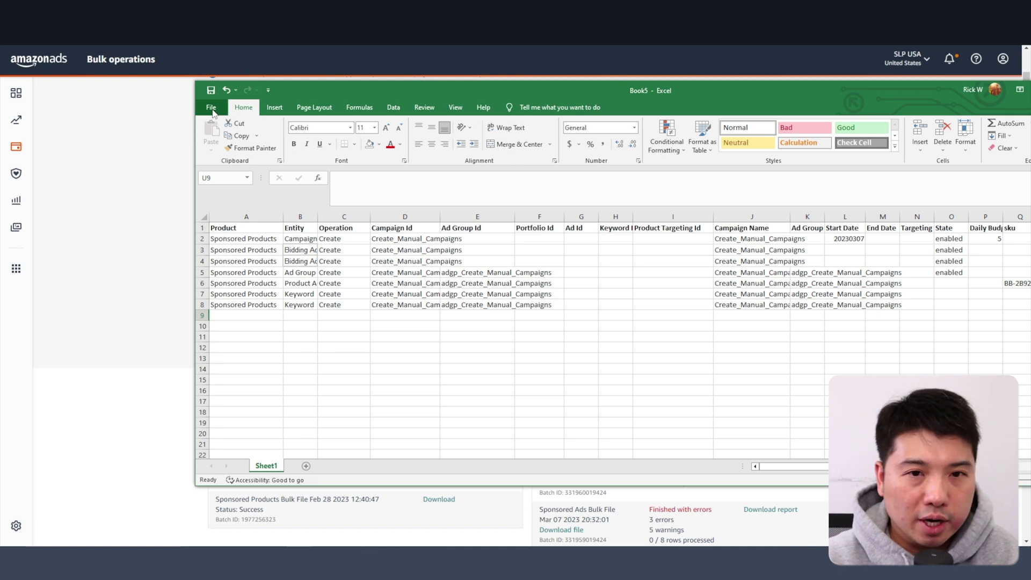
click(477, 337)
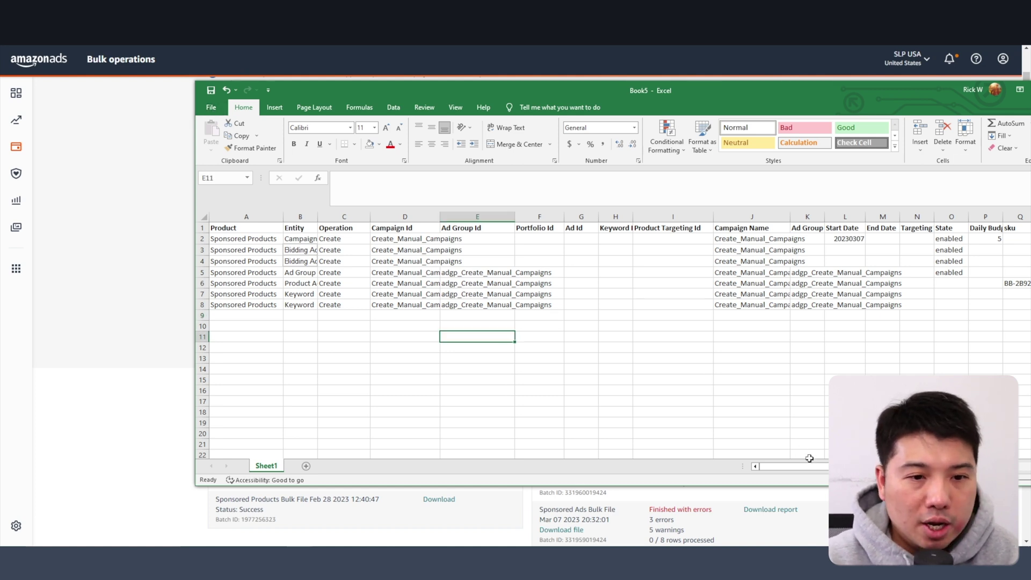
drag(799, 466, 633, 430)
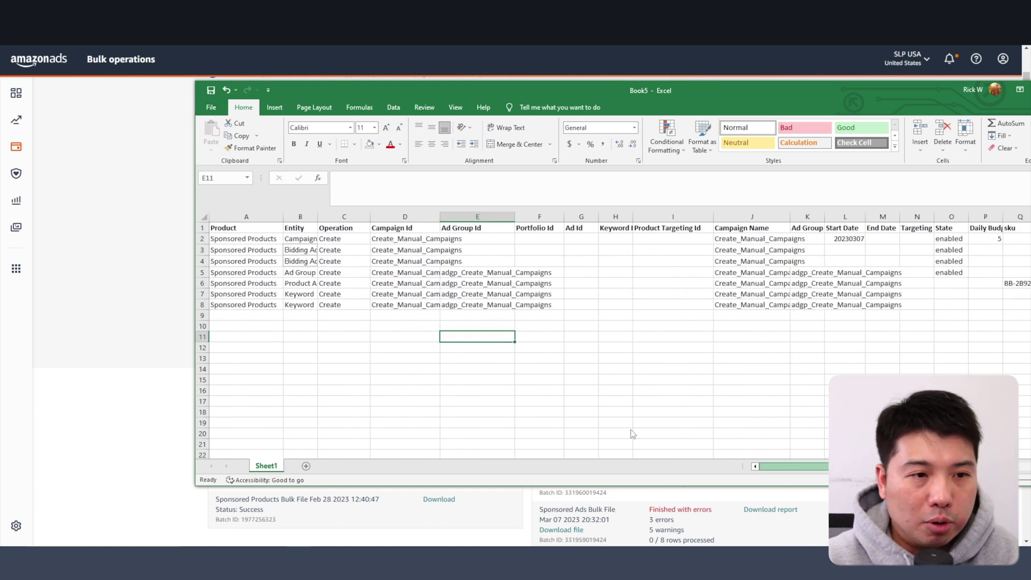
click(381, 274)
click(202, 272)
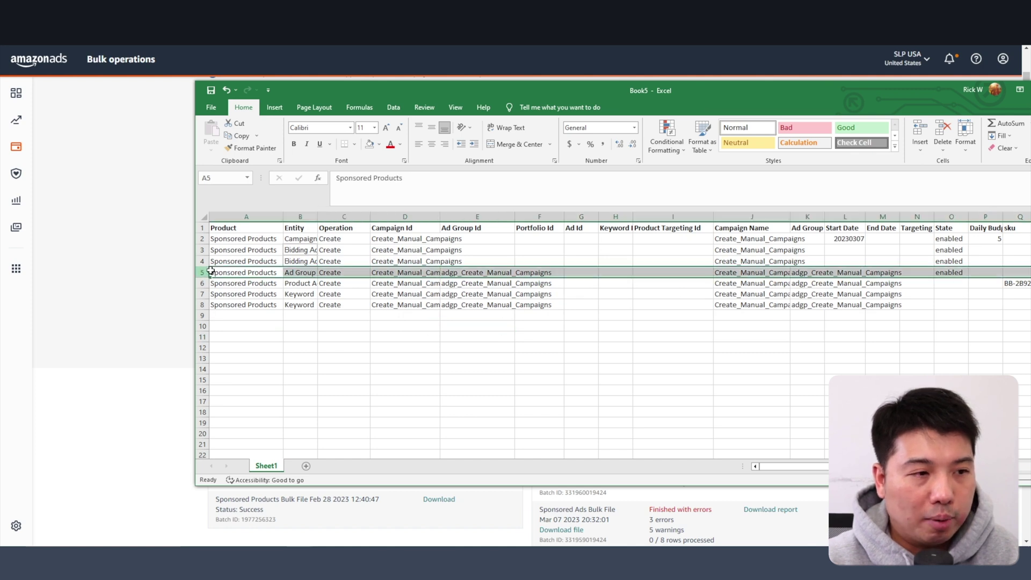
click(413, 274)
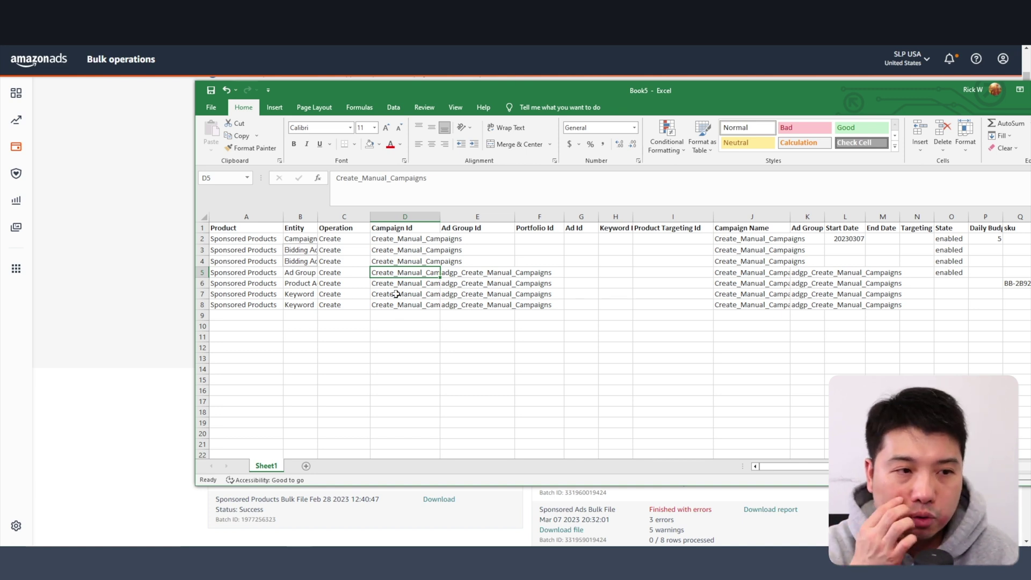
drag(396, 293, 466, 290)
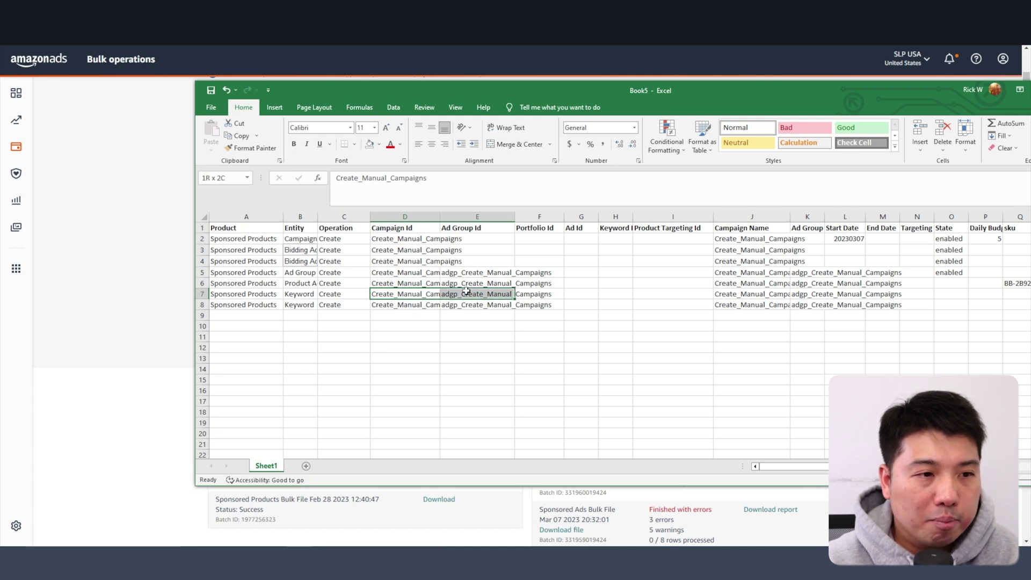
click(470, 293)
click(449, 274)
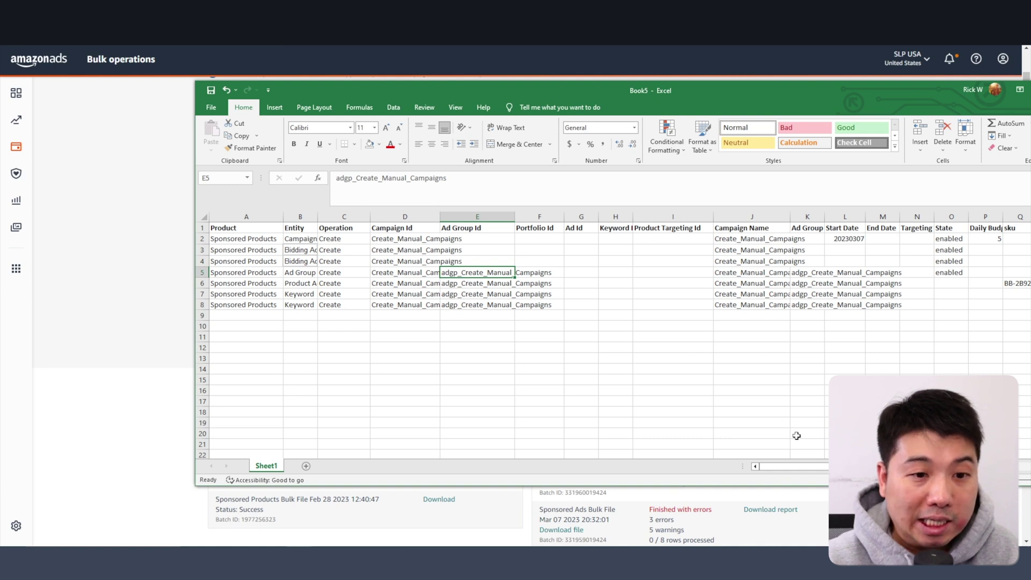
click(616, 348)
key(ctrl+s)
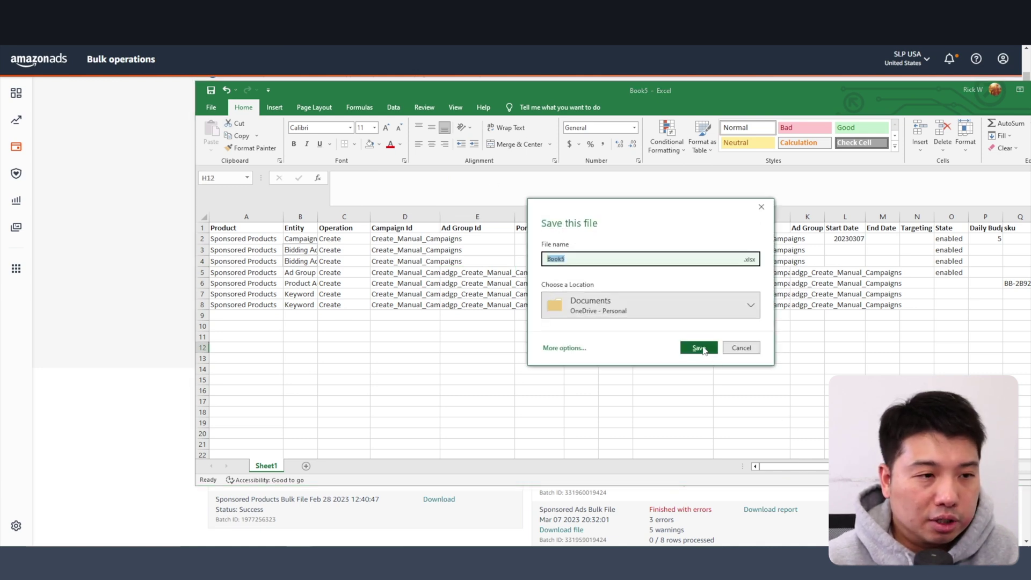
click(761, 207)
click(398, 234)
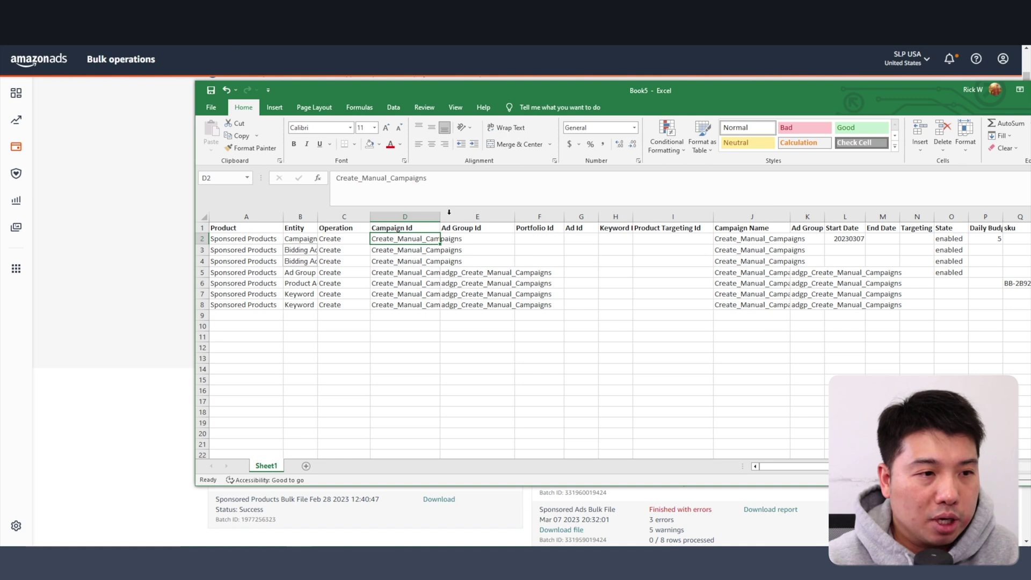
click(411, 272)
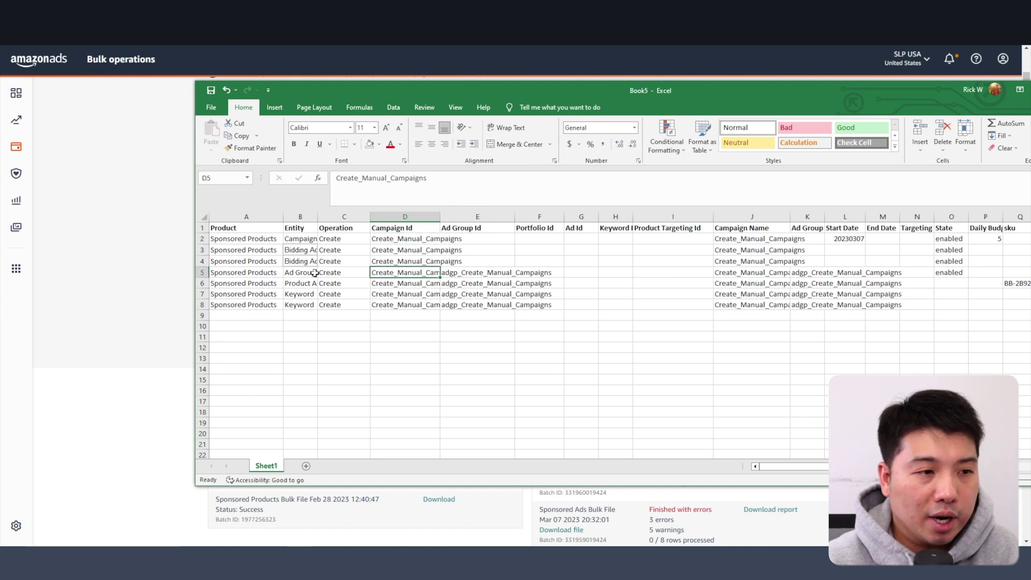
click(485, 274)
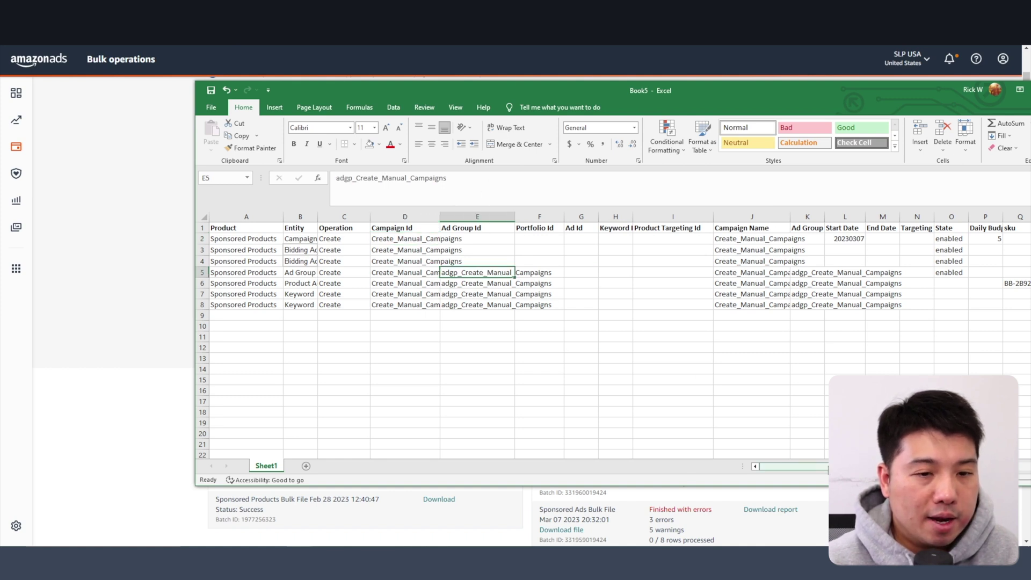
drag(795, 466, 892, 466)
drag(838, 293, 833, 307)
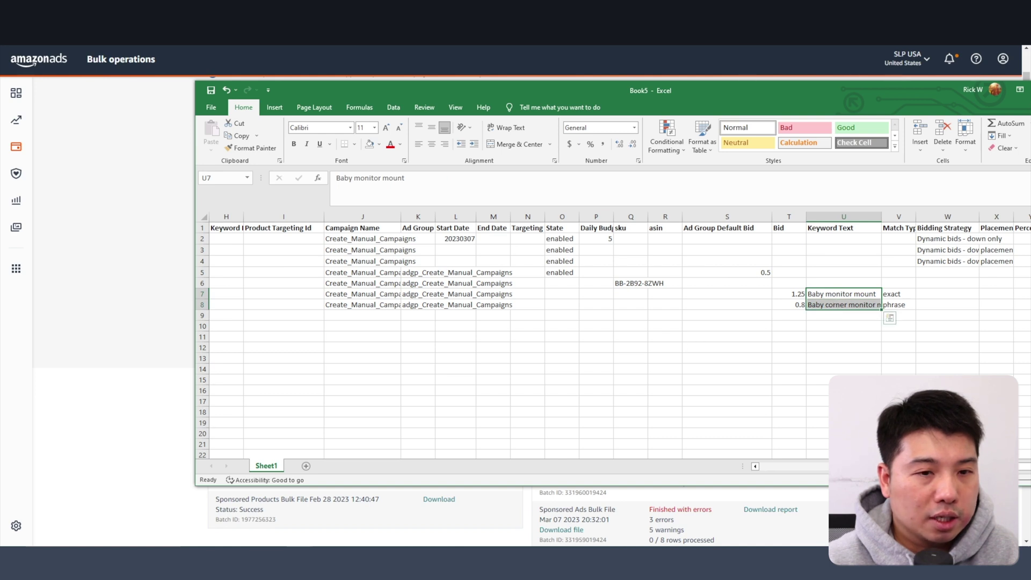
key(ctrl+Home)
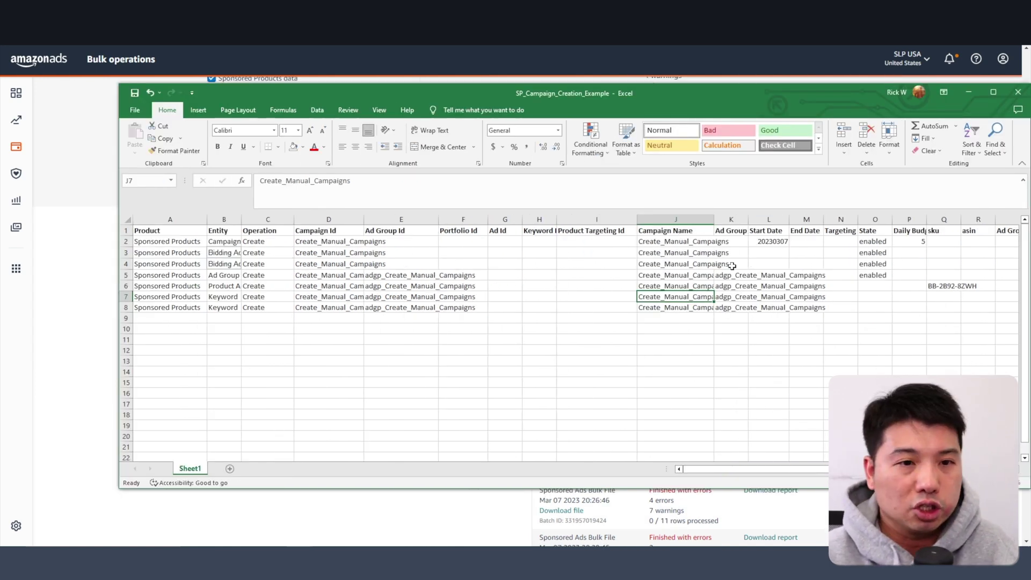
Step: Widen the Targeting Type column and set row 2's Targeting Type to MANUAL
click(840, 245)
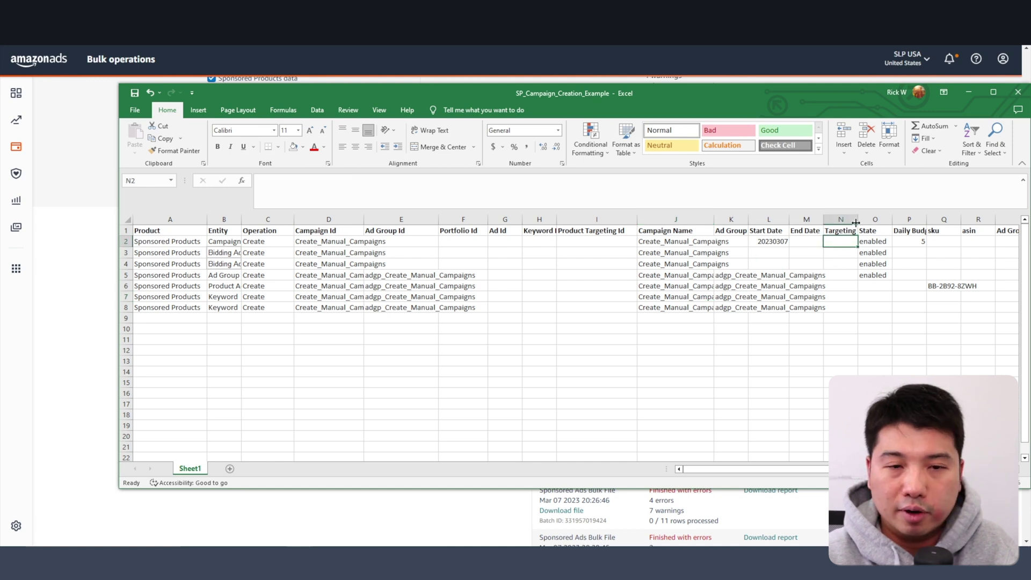
drag(856, 223, 868, 223)
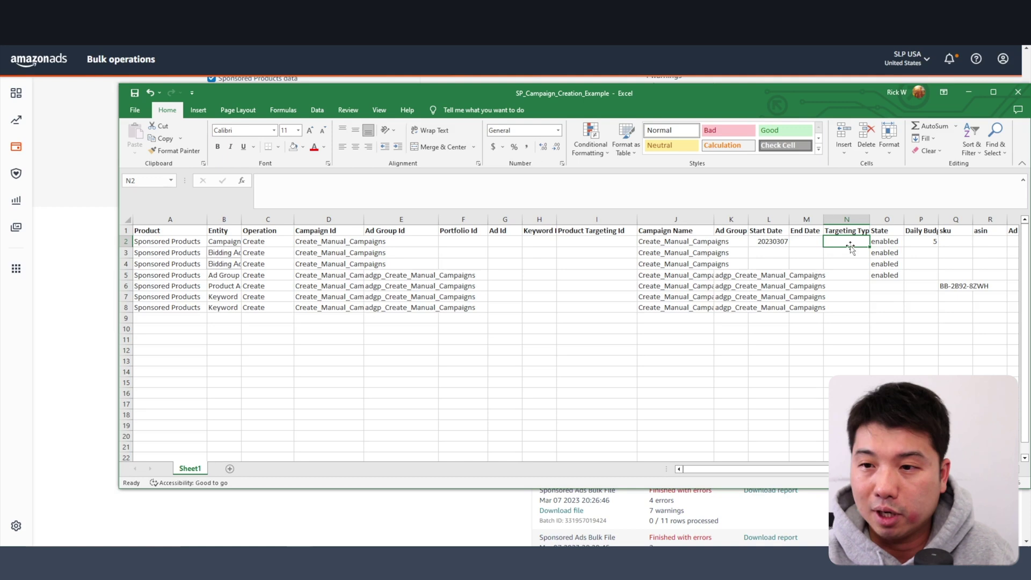
text(MANUEL)
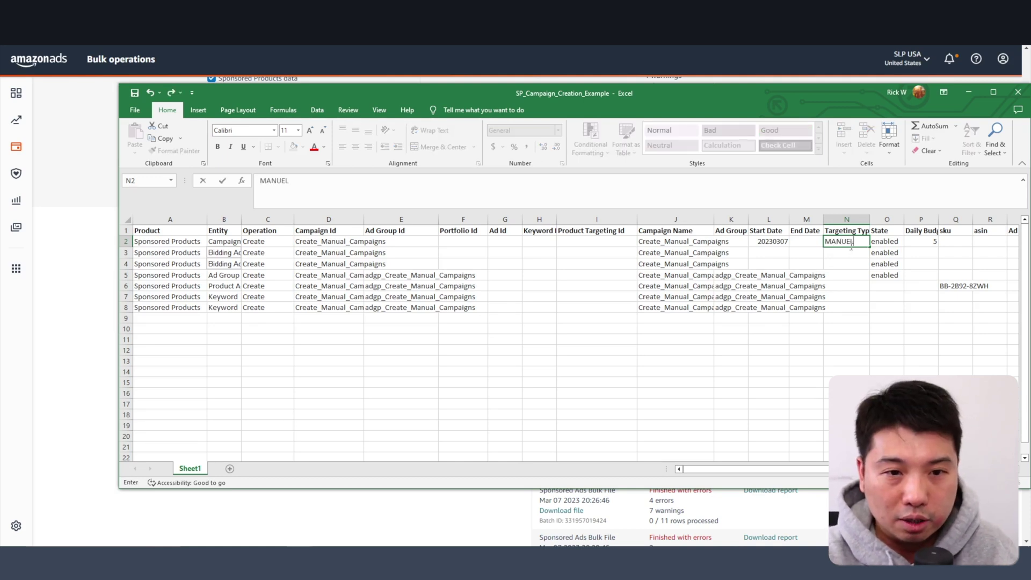
key(Return)
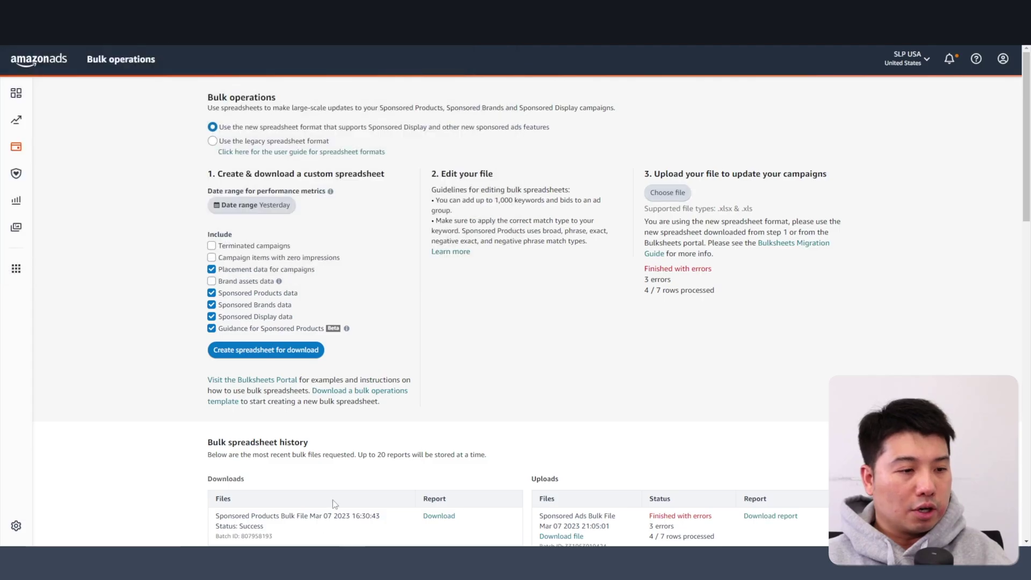
mouse_move(360, 519)
click(480, 517)
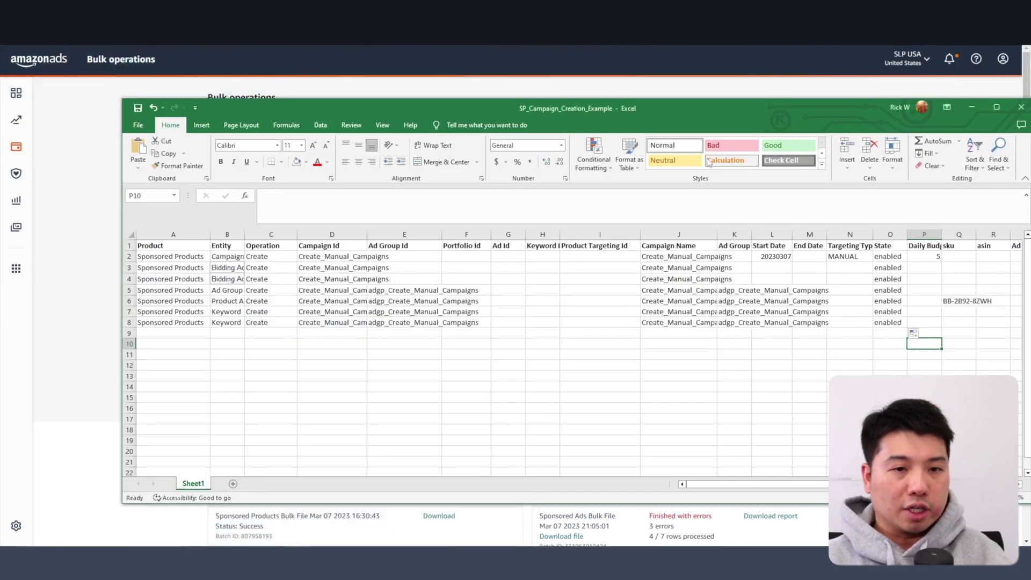
drag(760, 121, 623, 107)
mouse_move(698, 469)
mouse_down()
mouse_move(792, 477)
mouse_move(678, 466)
mouse_up()
drag(752, 241, 753, 310)
click(717, 392)
click(954, 240)
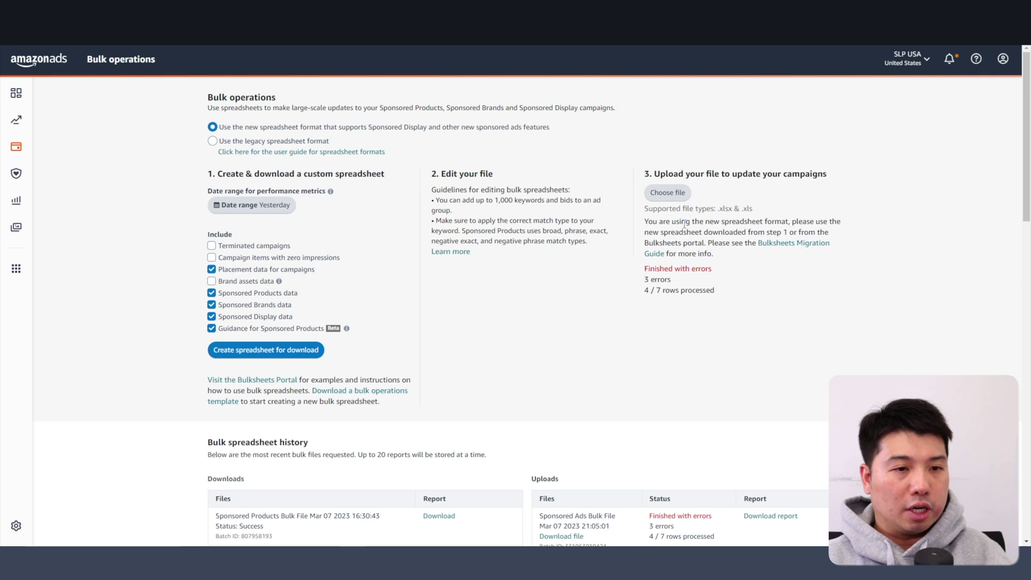
Step: Upload SP_Campaign_Creation_Example as the bulk file to update campaigns, and refresh the page
click(667, 192)
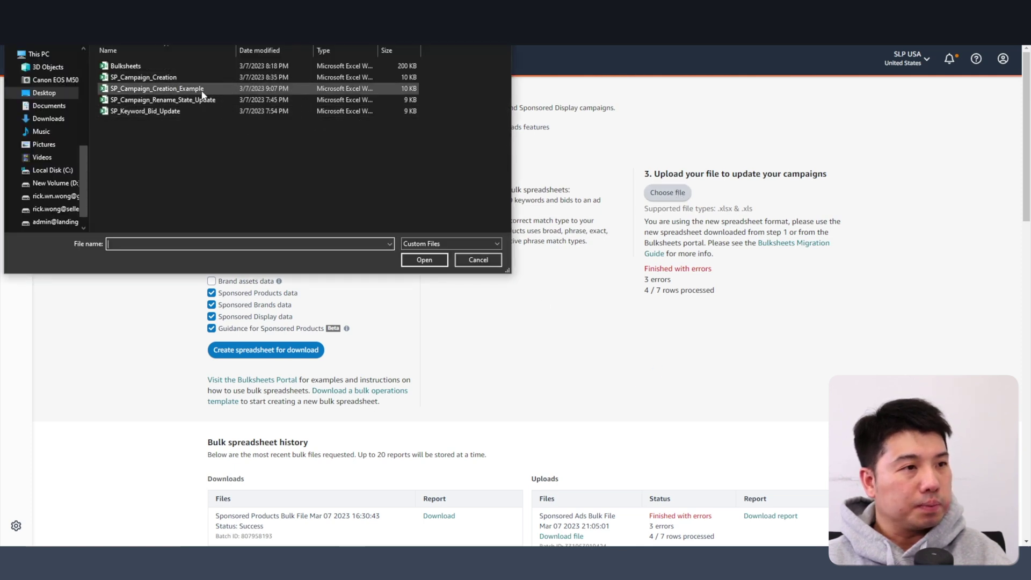
double_click(202, 89)
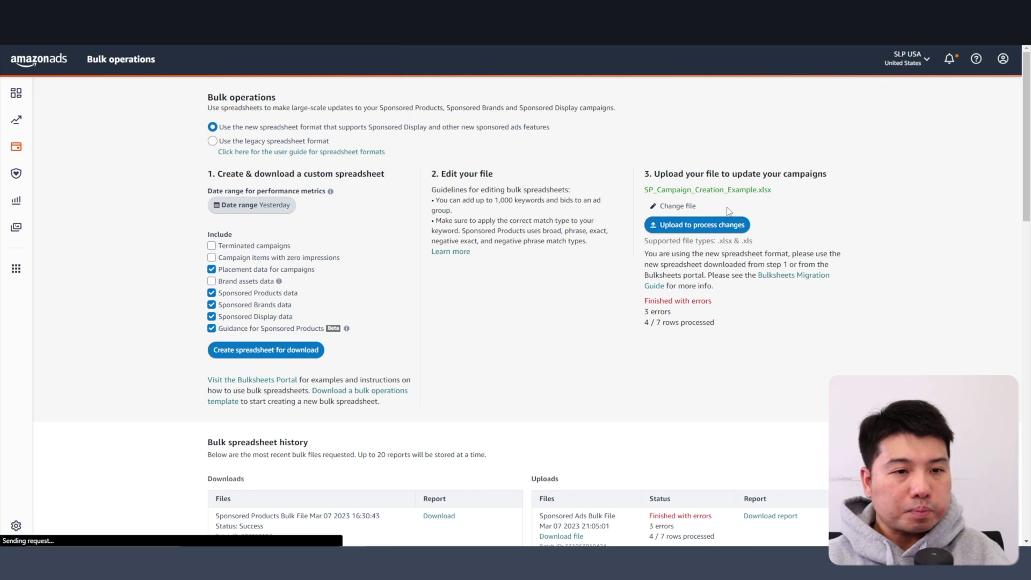
key(F5)
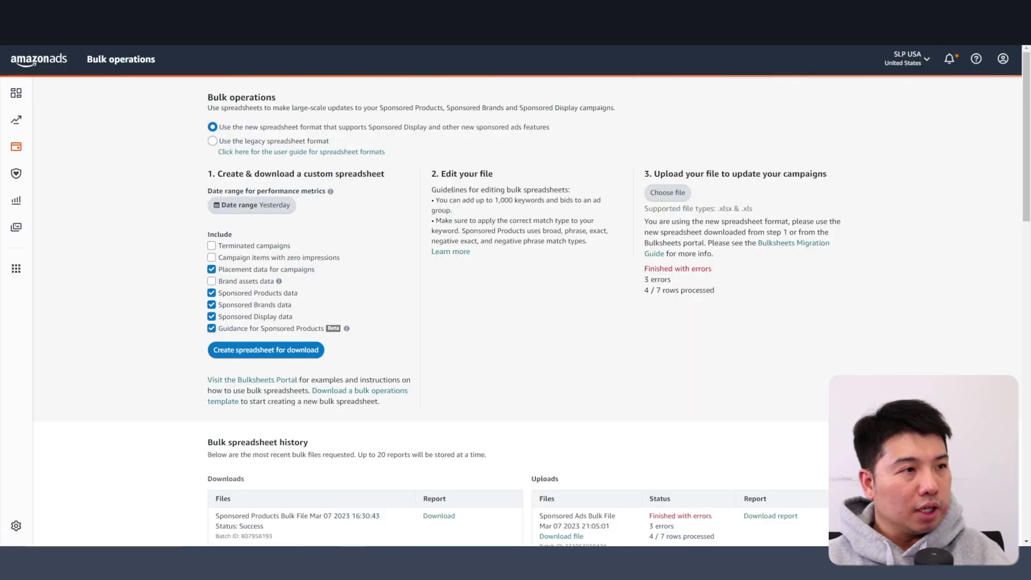
key(F5)
Step: Check the latest upload's status in the bulk spreadsheet history
scroll(454, 341, down, 2)
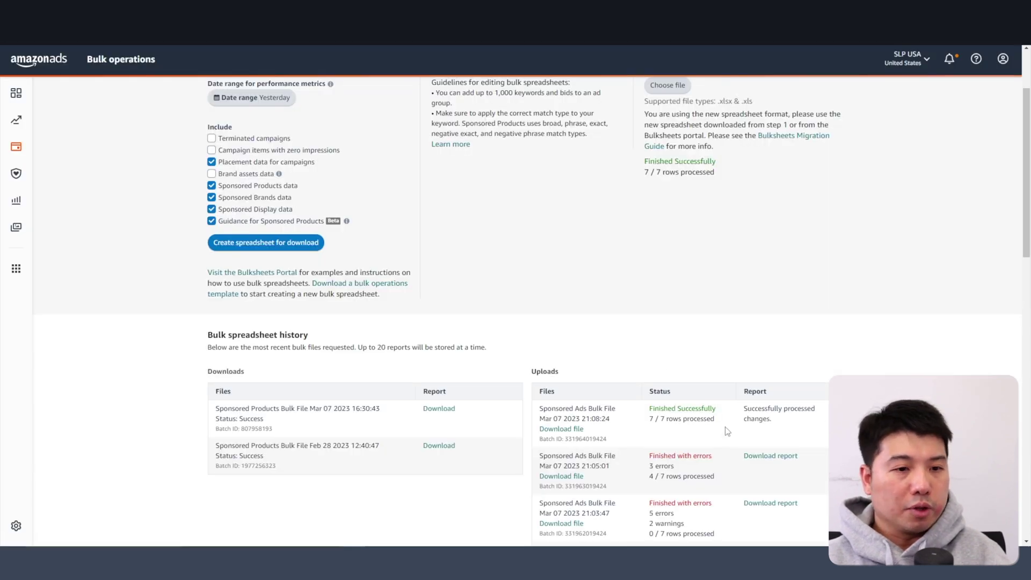
drag(728, 431, 623, 411)
click(720, 393)
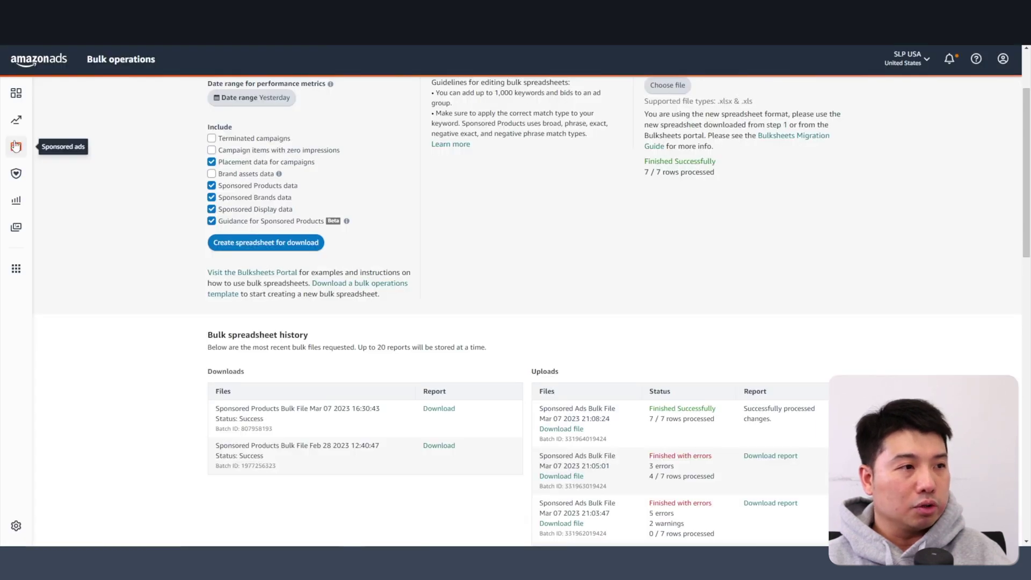
Step: Open the Campaigns list and compare it with the spreadsheet's rows
right_click(16, 143)
click(12, 146)
click(86, 118)
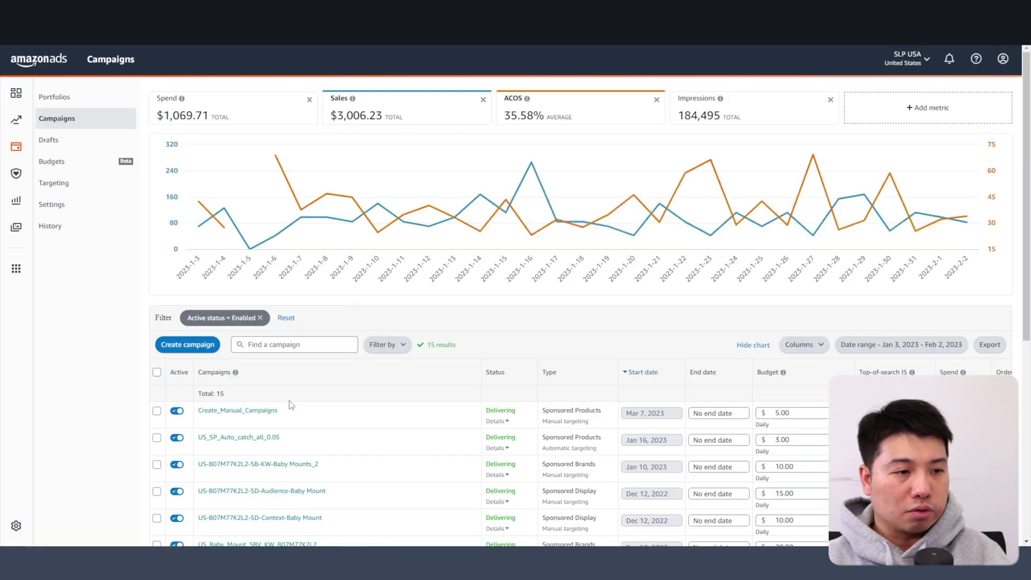
click(472, 508)
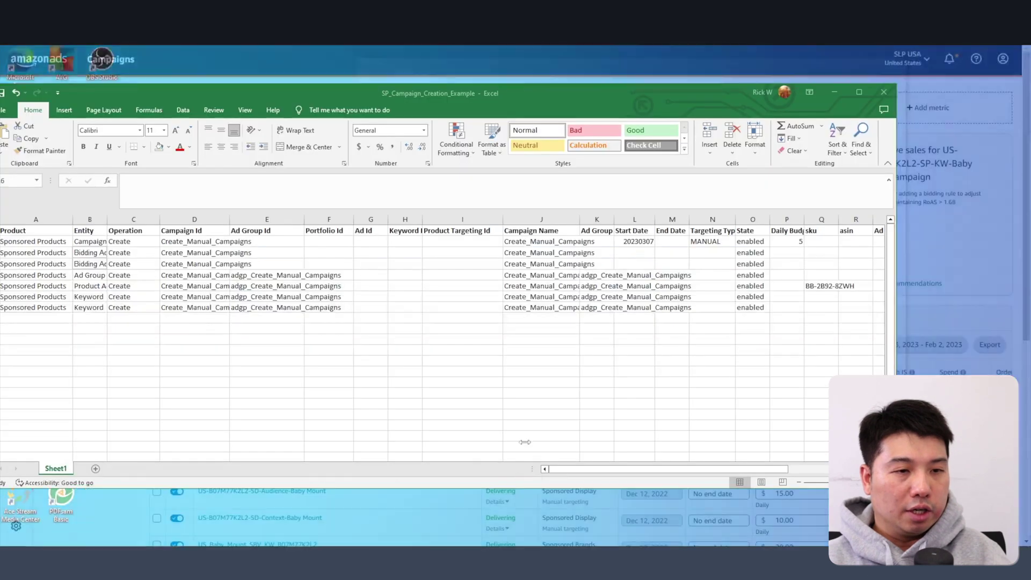
drag(447, 93, 721, 79)
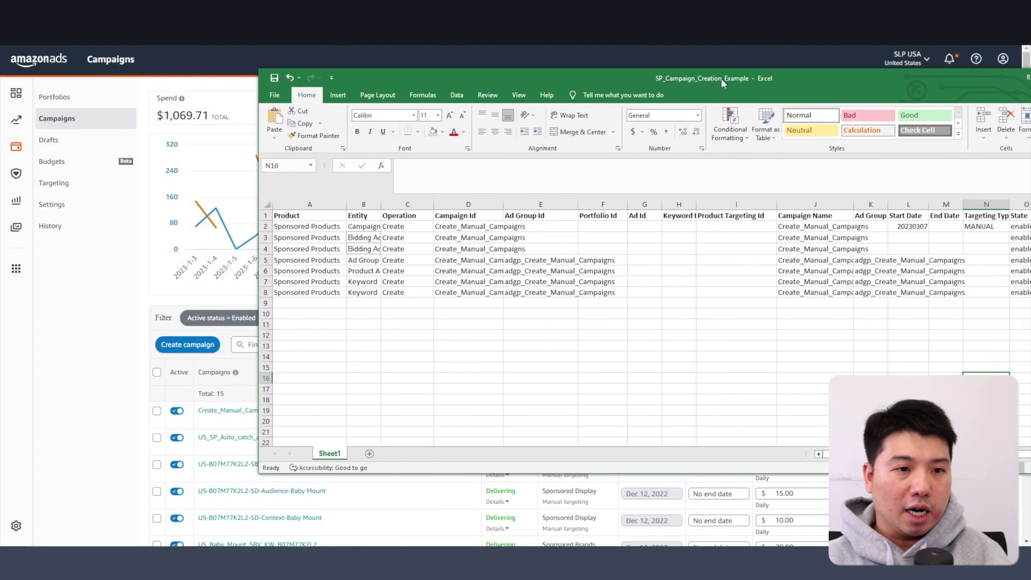
click(467, 260)
drag(263, 226, 263, 303)
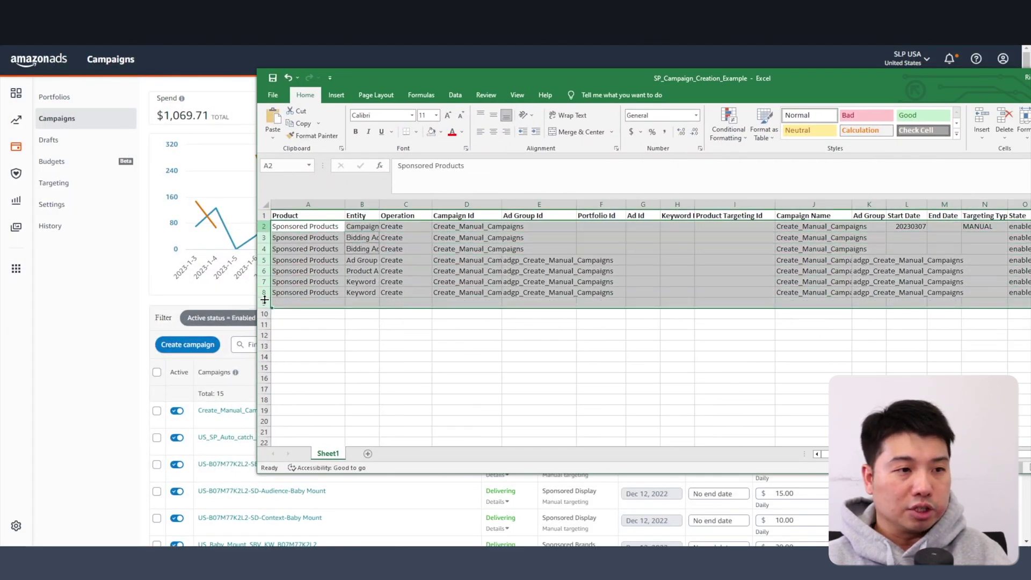
Step: Open the Create_Manual_Campaigns campaign and view its campaign settings
click(86, 281)
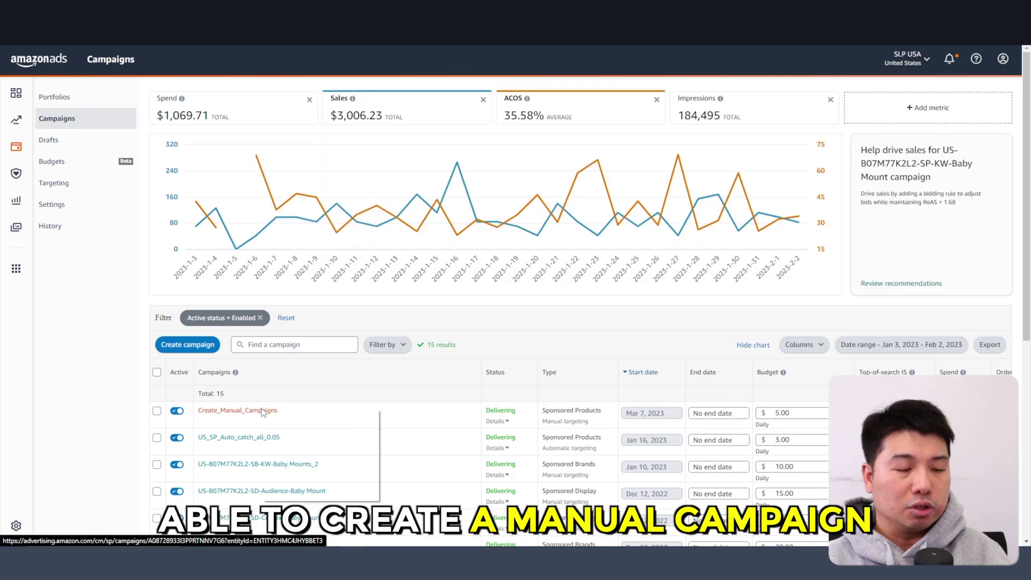
click(301, 417)
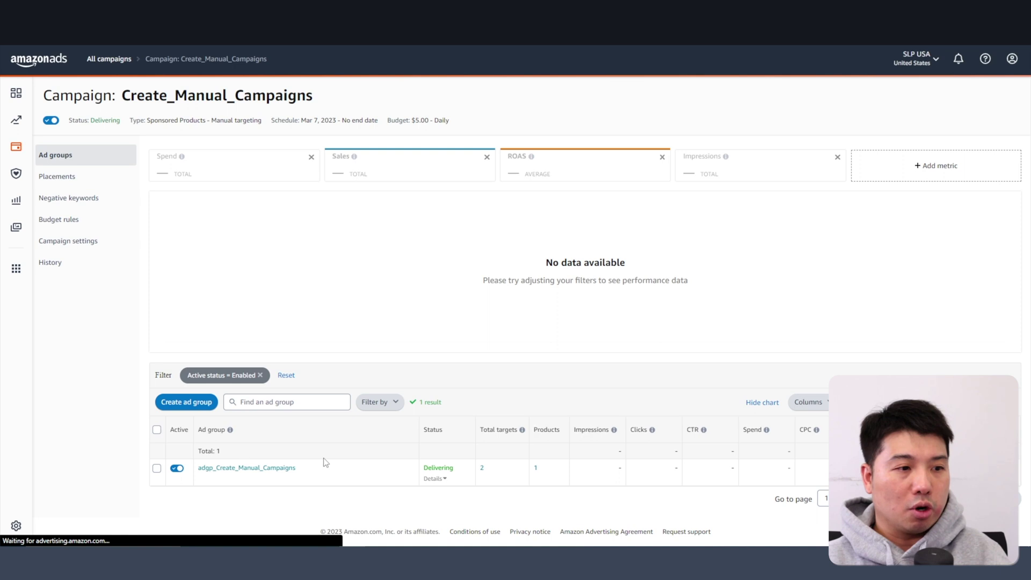
click(96, 243)
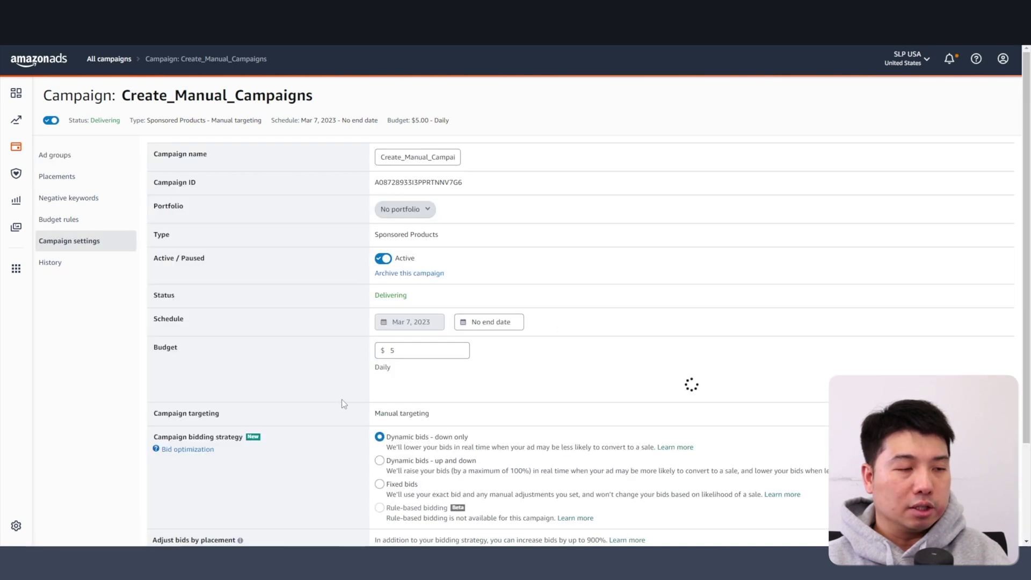